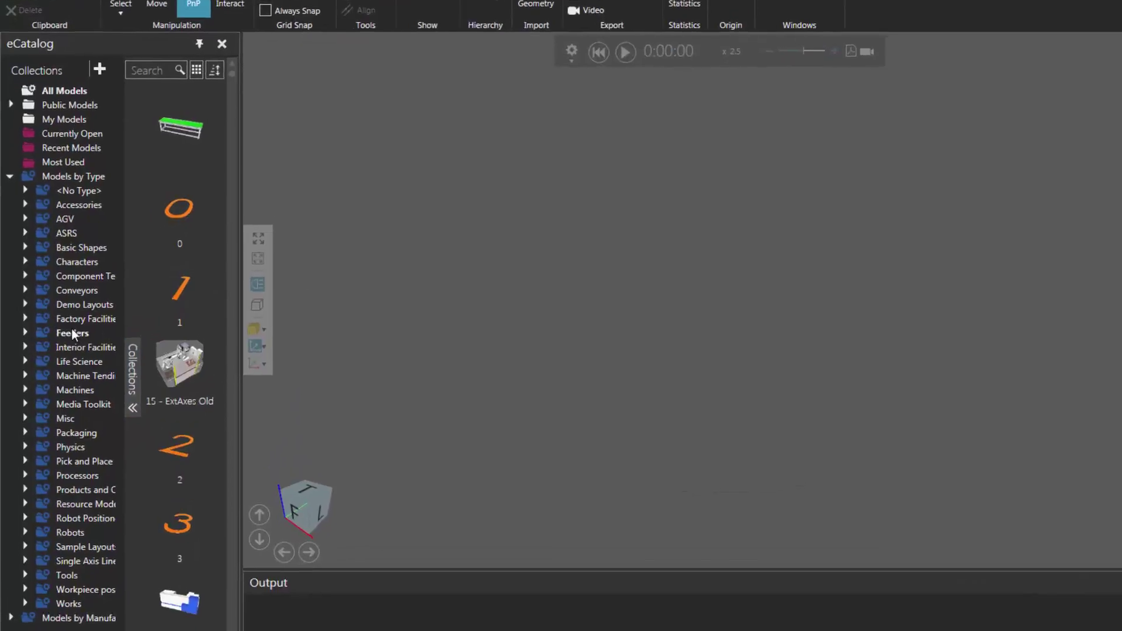
Step: Add an Advanced Feeder to the empty layout and attach a Conveyor from the Conveyors collection to its outlet
left_click(78, 344)
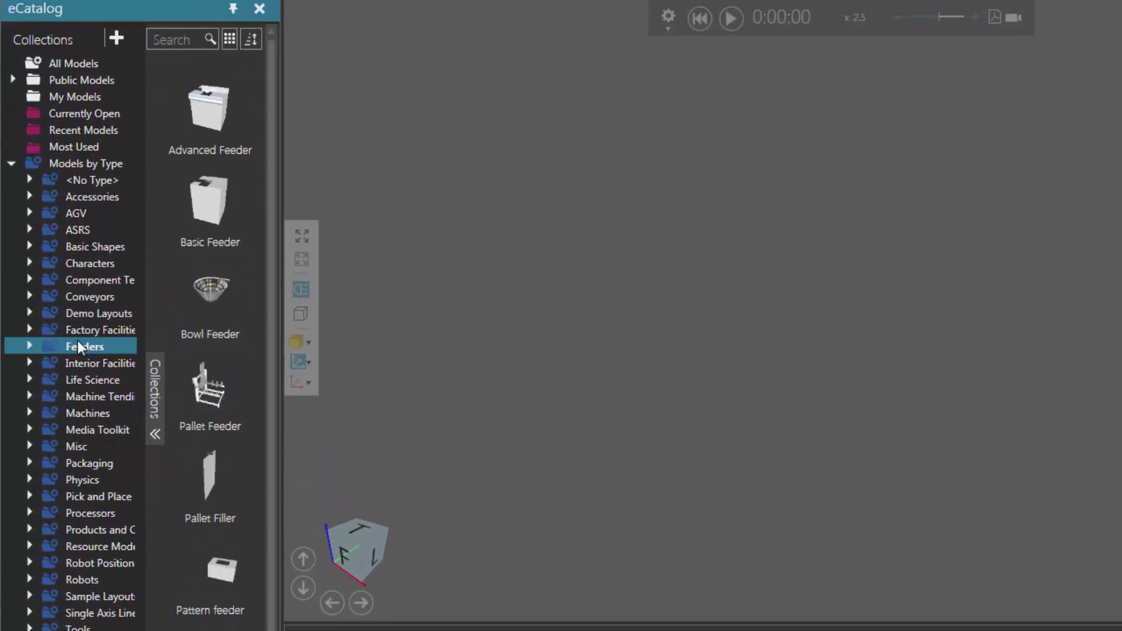
double_click(195, 121)
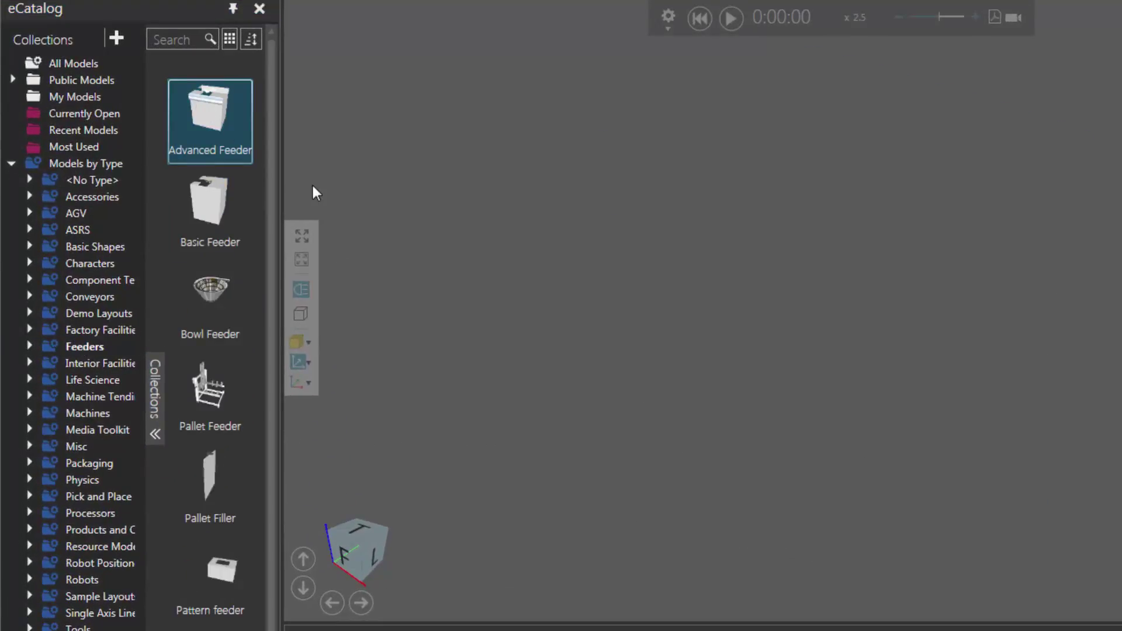
left_click(29, 296)
left_click(93, 330)
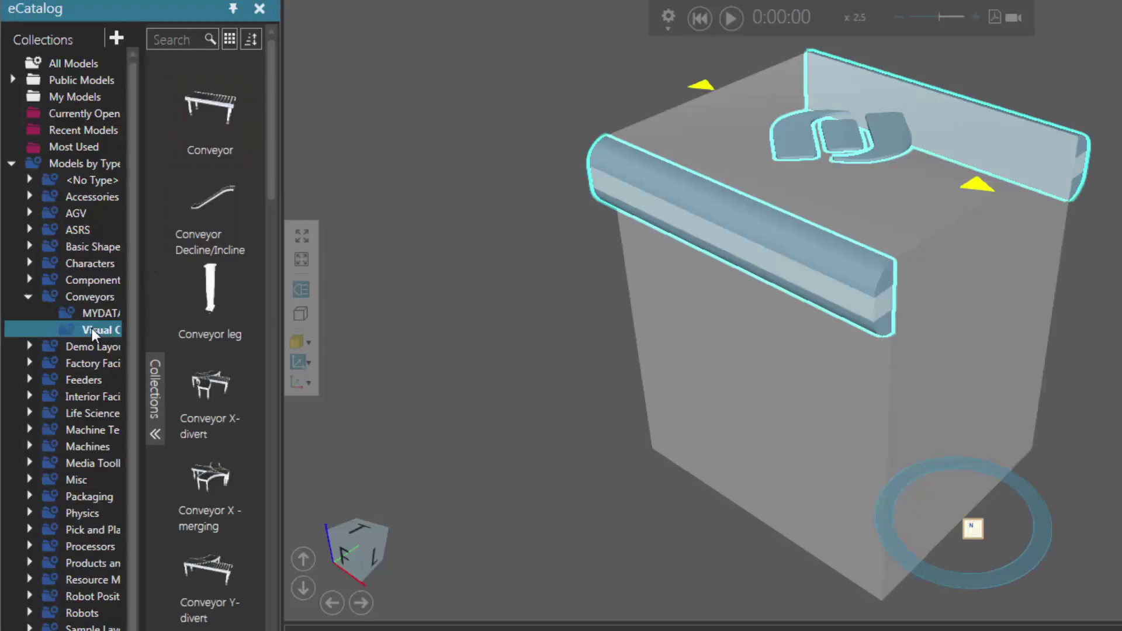
double_click(231, 117)
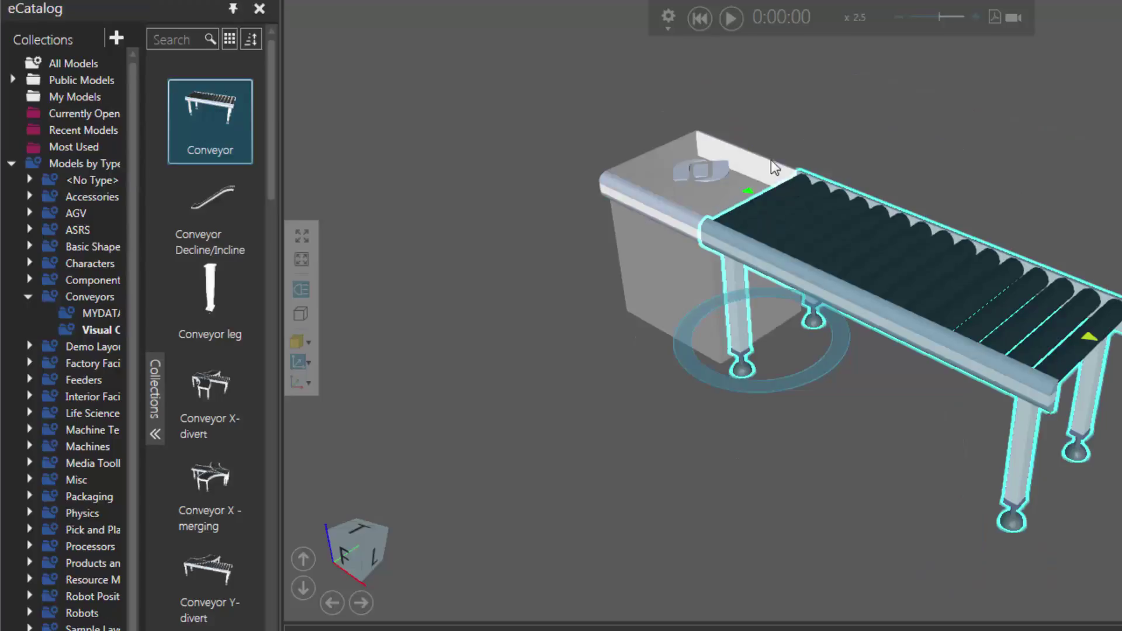
Step: Change the new conveyor's ConveyorType from rollers to a flat belt
left_click(749, 206)
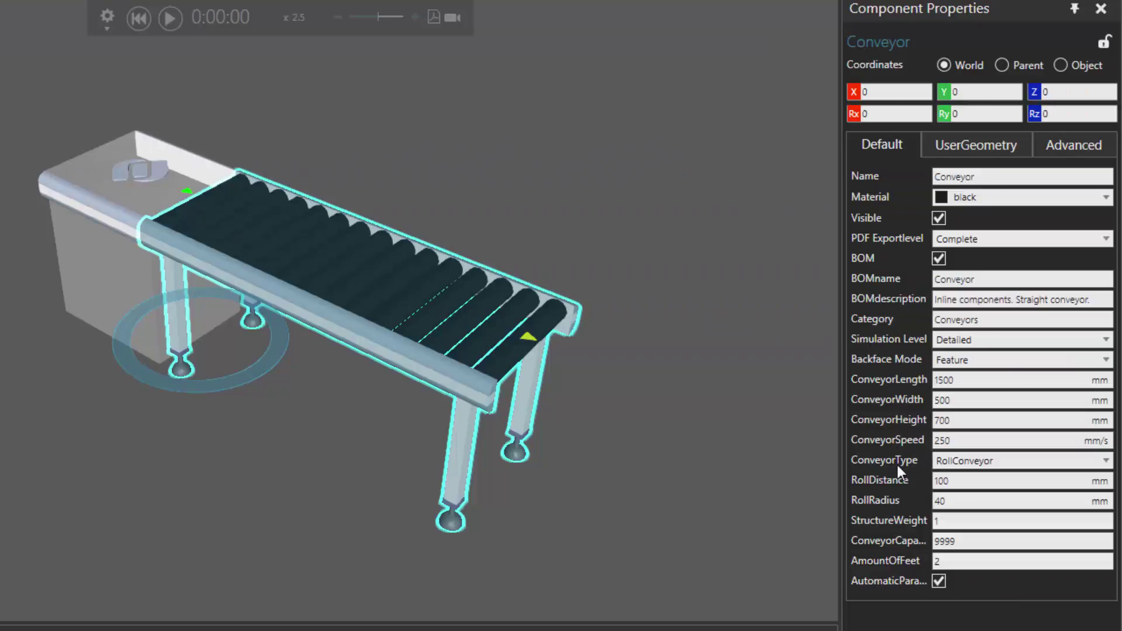
left_click(954, 464)
left_click(965, 480)
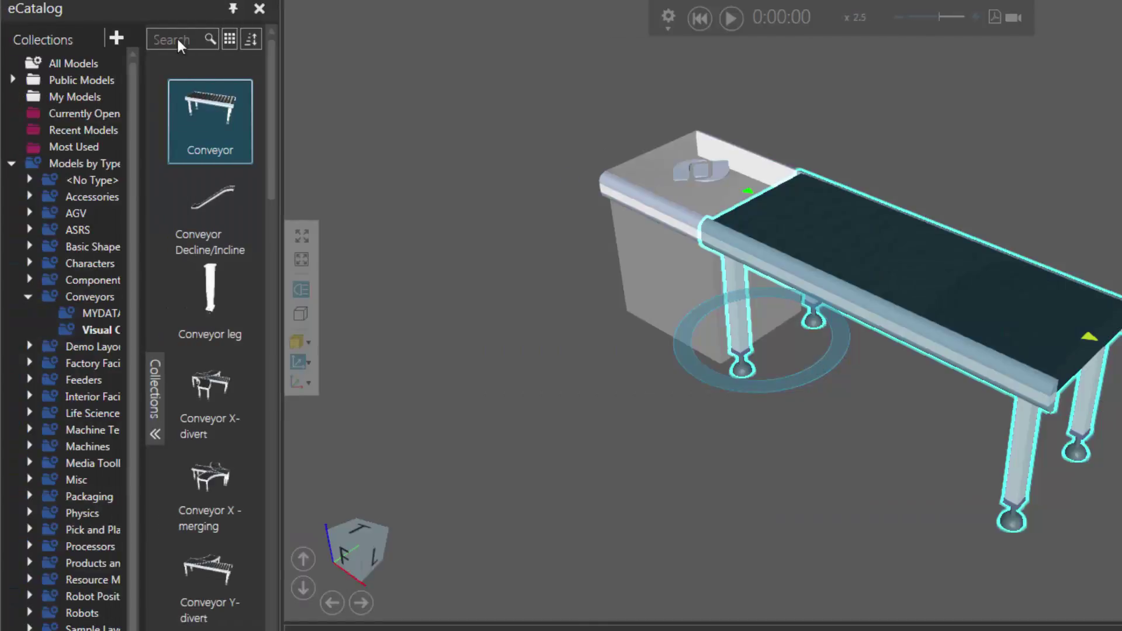
Step: Search the catalog for "crossing" and attach a CrossingConveyor to the free end of the belt conveyor
left_click(176, 37)
type("crossing")
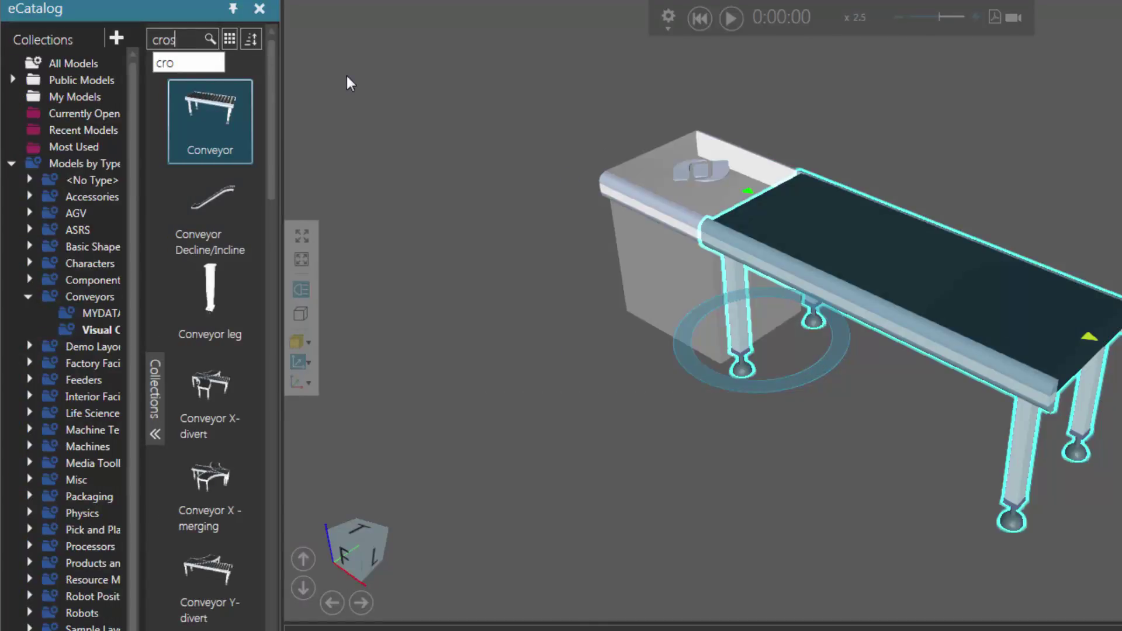
key("Return")
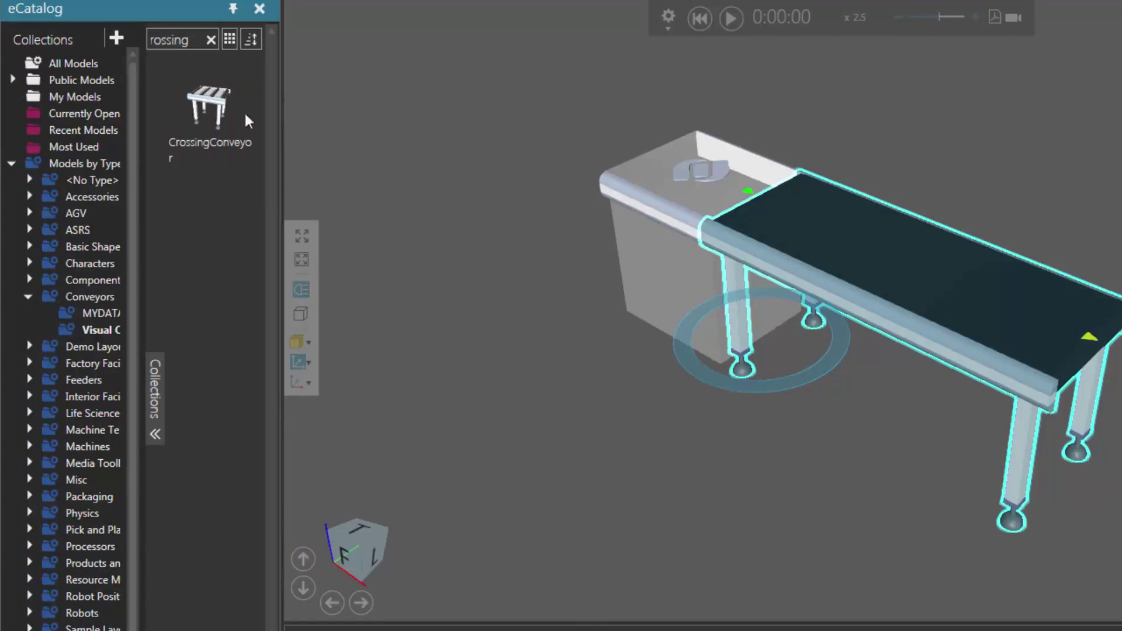
double_click(198, 108)
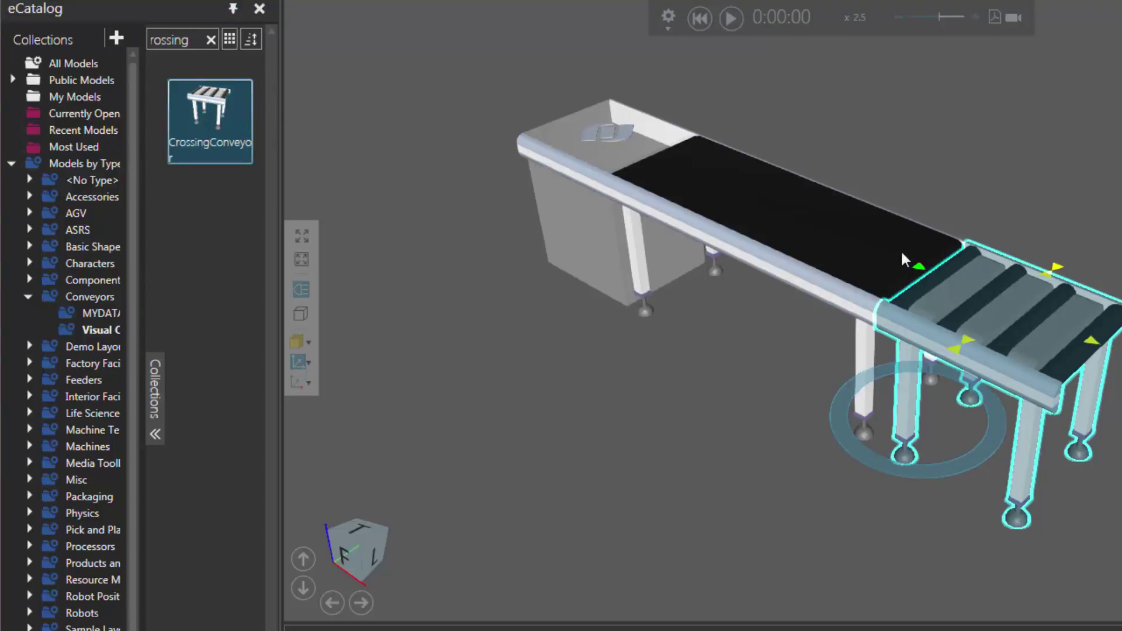
Step: Copy the belt conveyor and connect the pasted copy to the far side of the crossing conveyor
mouse_move(907, 275)
right_mouse_down()
mouse_move(860, 288)
mouse_move(904, 290)
right_mouse_up()
right_click_drag(741, 291, 843, 154)
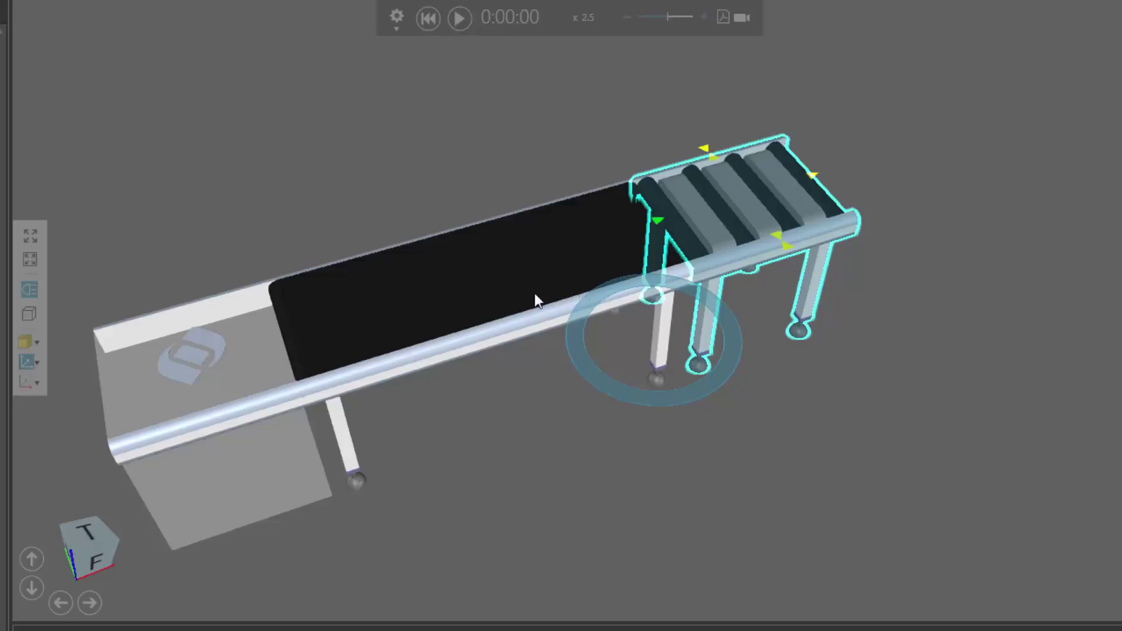
left_click(436, 288)
right_click(403, 268)
left_click(430, 279)
right_click(418, 268)
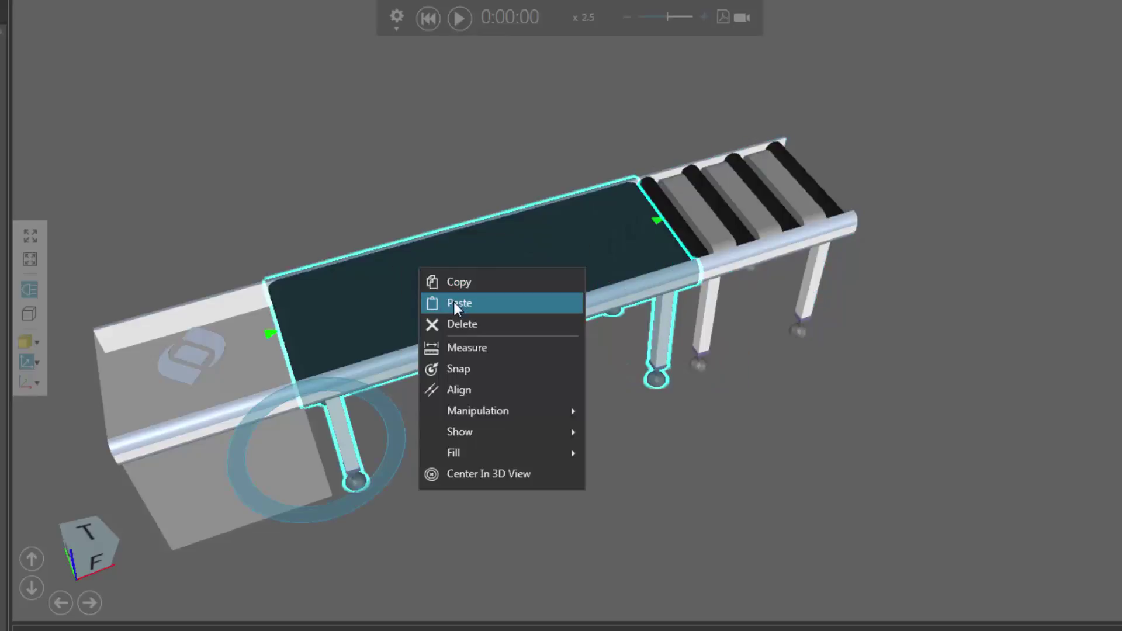
left_click(453, 301)
scroll(576, 252, "down", 3)
scroll(682, 223, "up", 3)
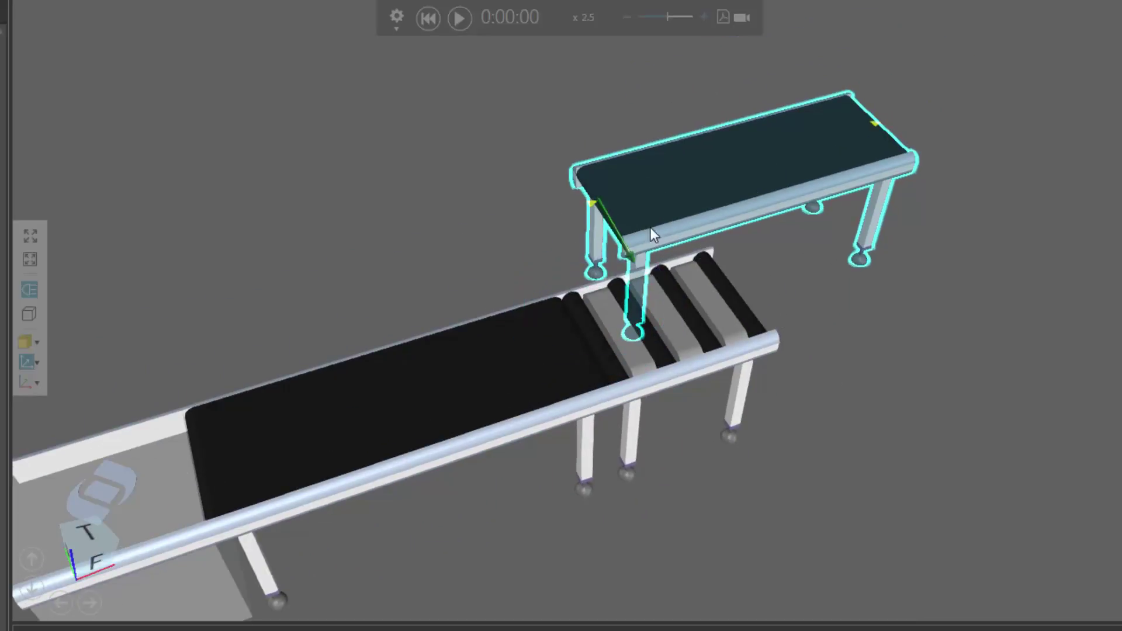
left_click(672, 263)
Step: Paste another belt conveyor and connect it to the straight-ahead outlet of the crossing conveyor
right_click(725, 171)
left_click(756, 201)
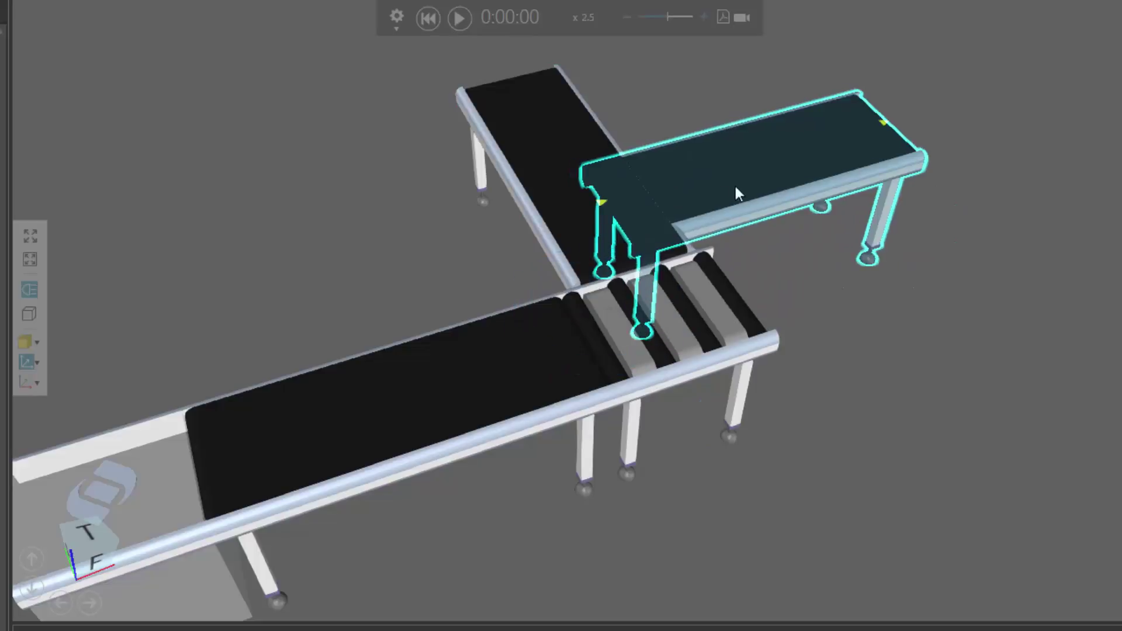
left_click(762, 312)
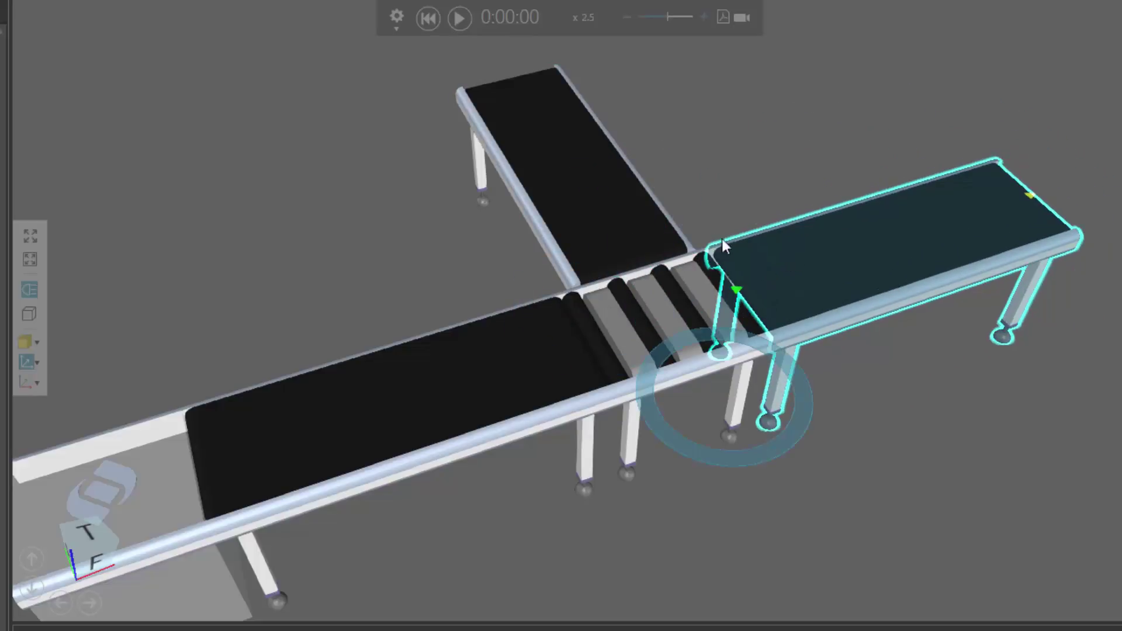
Step: Paste a third belt conveyor copy and connect it to the remaining near side of the crossing conveyor
right_click(697, 183)
left_click(731, 212)
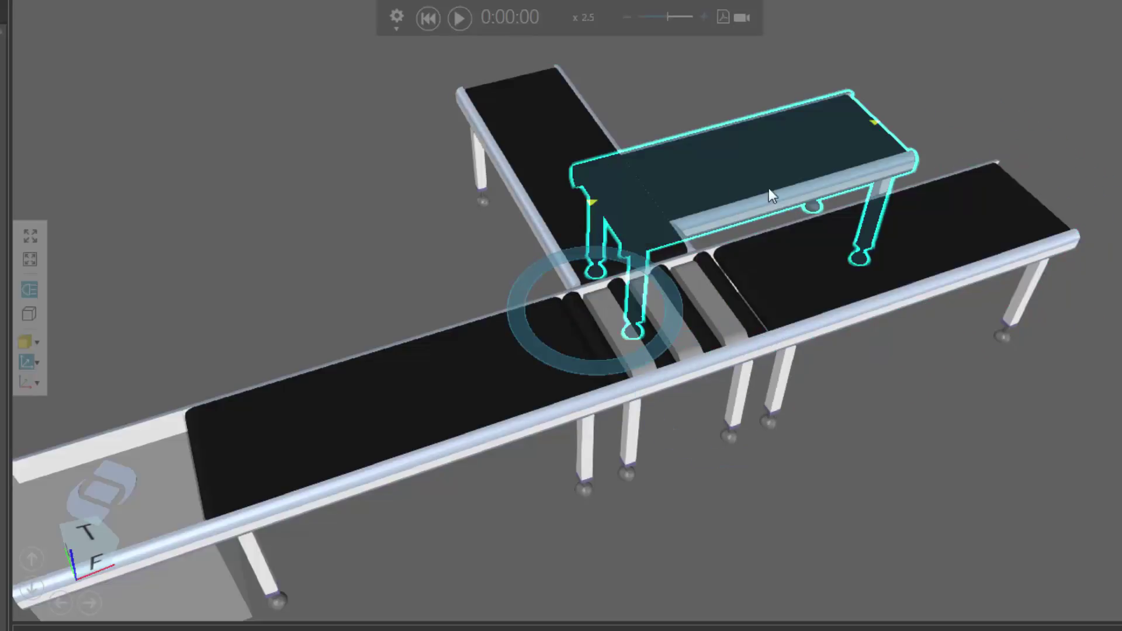
left_click(710, 331)
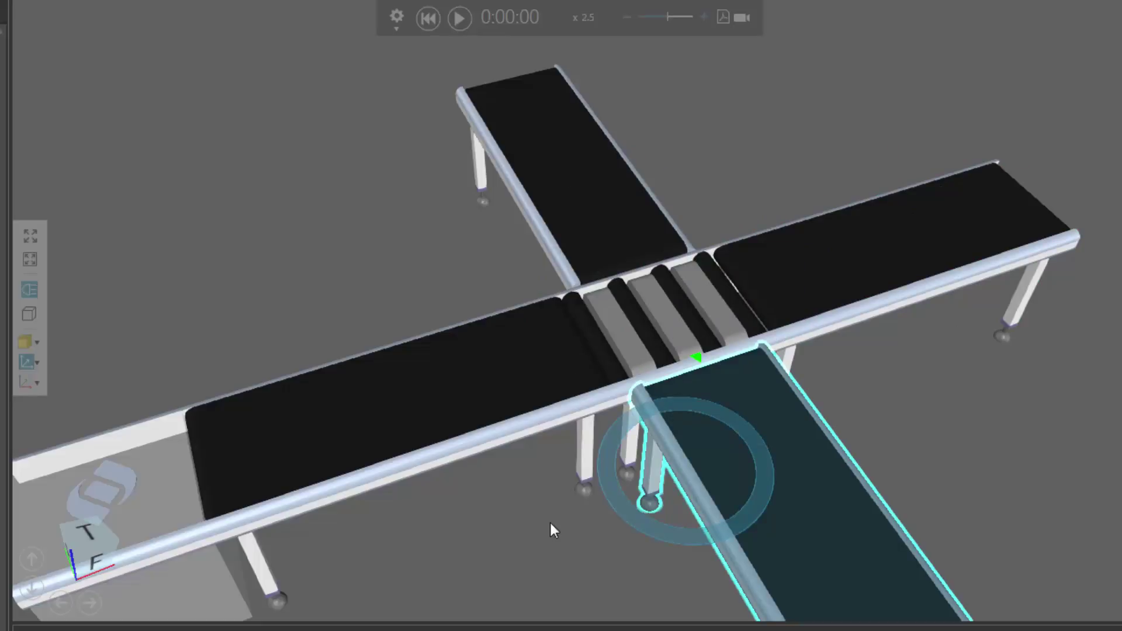
Step: Select the crossing conveyor and expand its RoutingRule section and the cyclic rule's route entries
scroll(555, 529, "up", 1)
right_click_drag(561, 539, 647, 413)
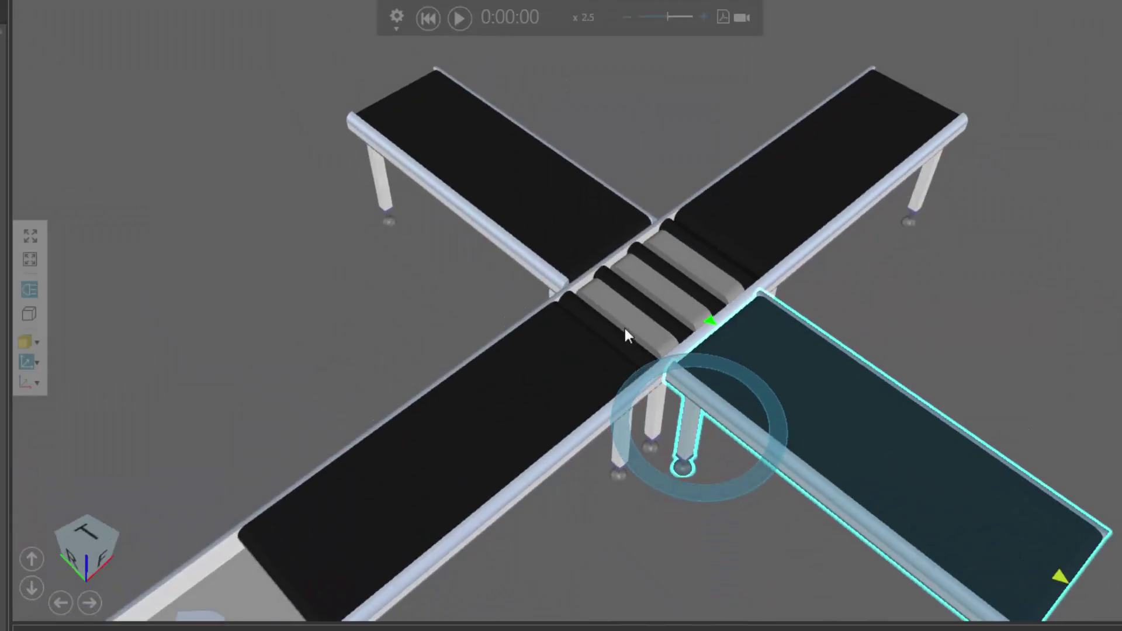
left_click(681, 312)
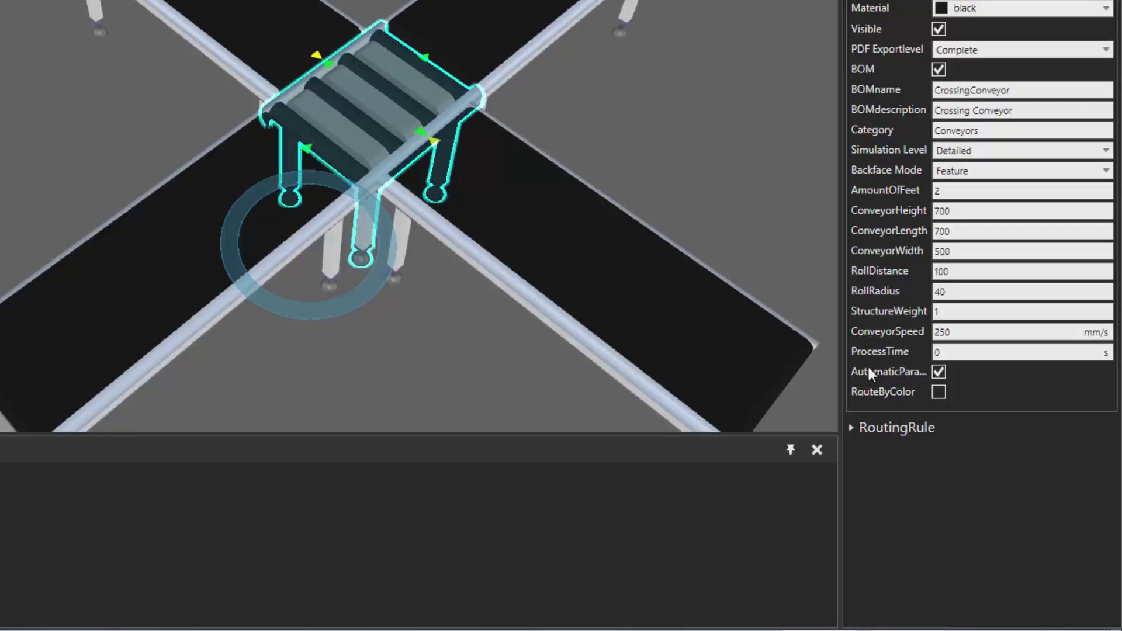
left_click(851, 427)
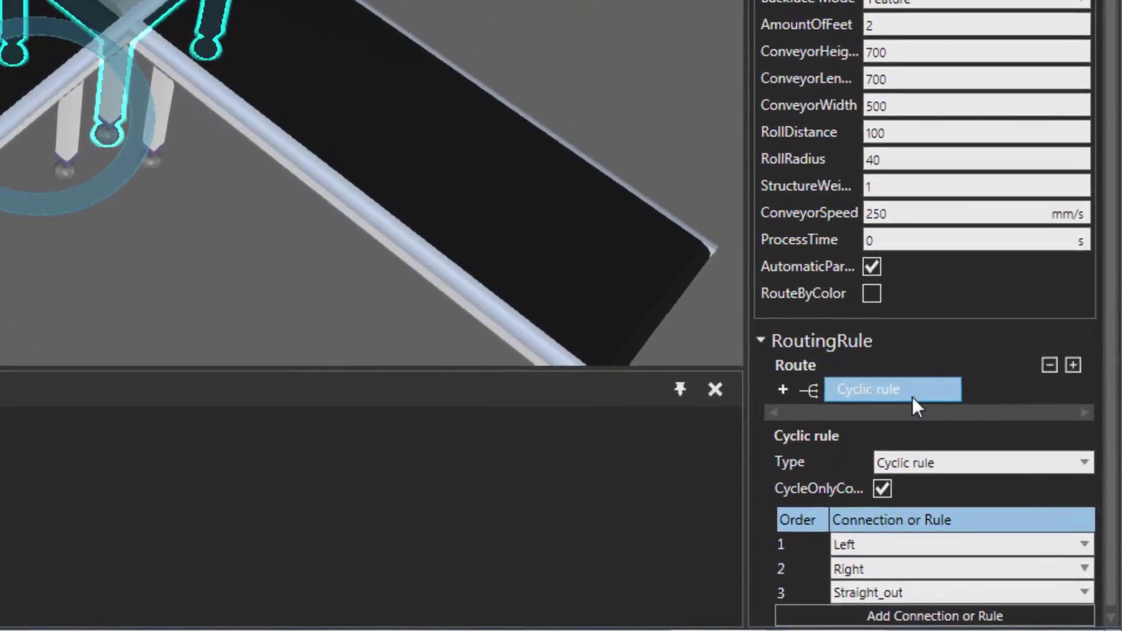
left_click(783, 389)
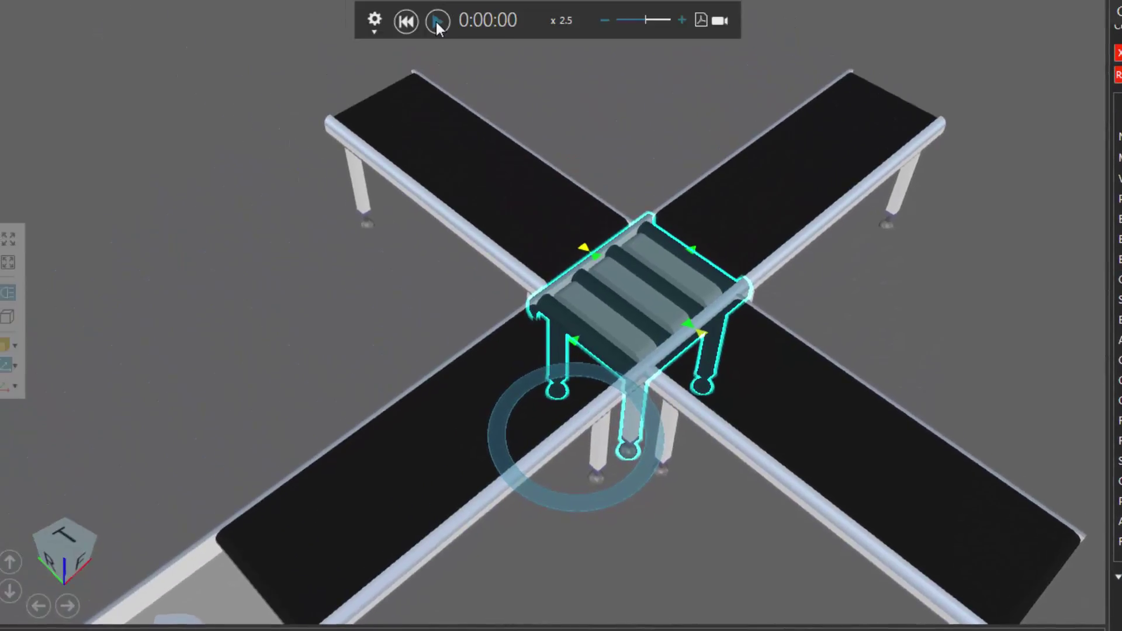
Step: Run the simulation to watch the cyclic rule's routing, and reset it
left_click(438, 22)
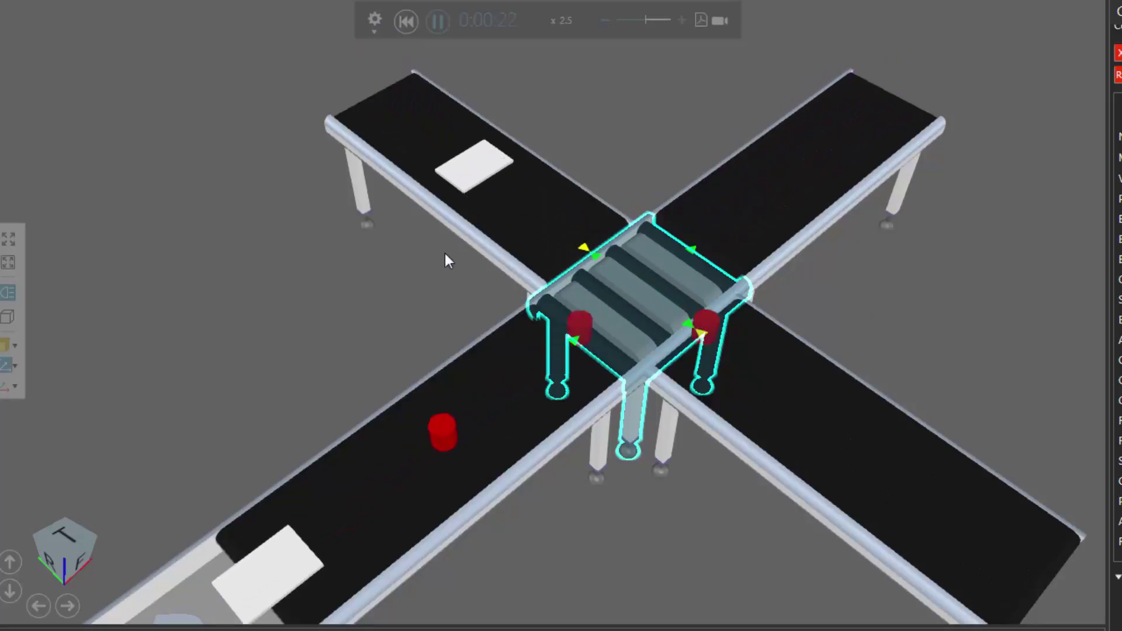
left_click(406, 21)
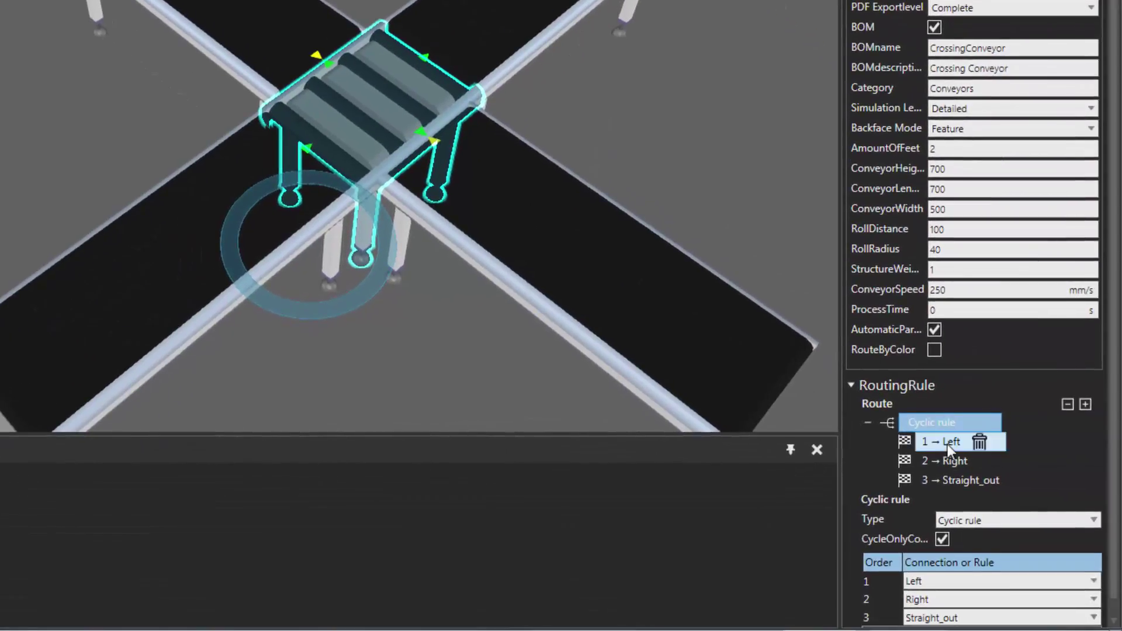
Step: Delete the Left connection from the cyclic rule, and test the changed routing by running and resetting the simulation
left_click(979, 443)
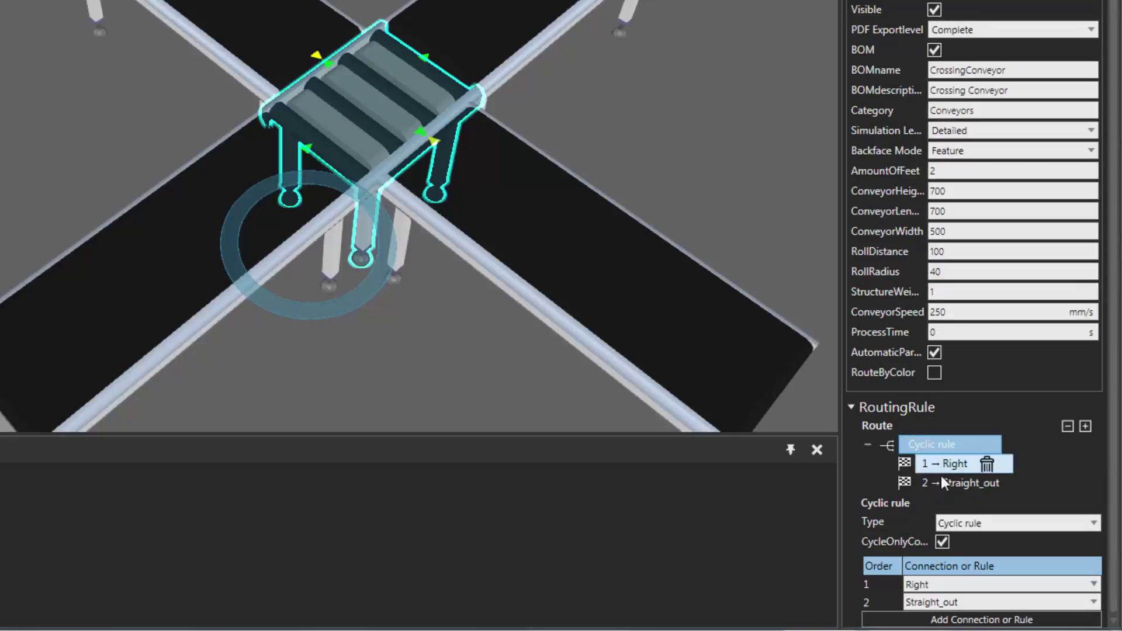
mouse_move(941, 485)
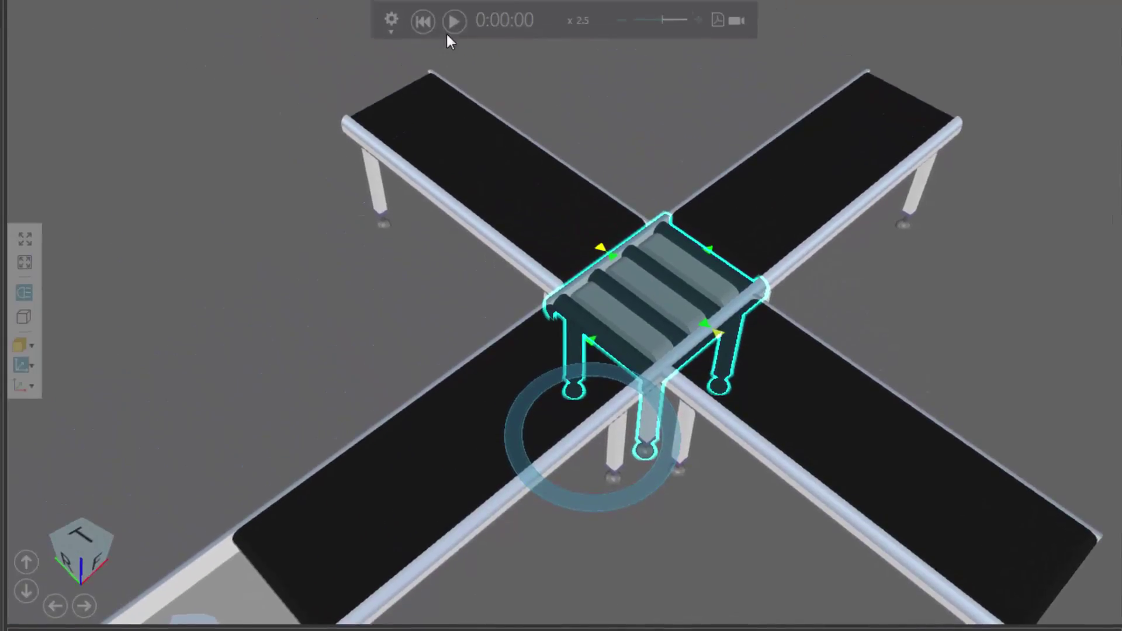
left_click(448, 32)
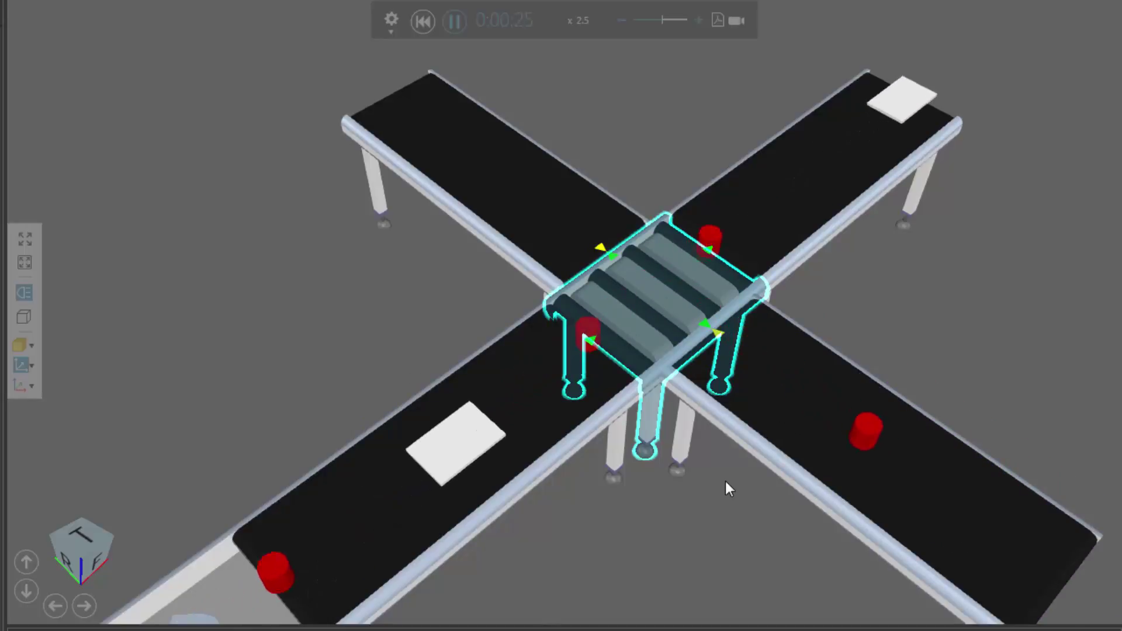
left_click(425, 21)
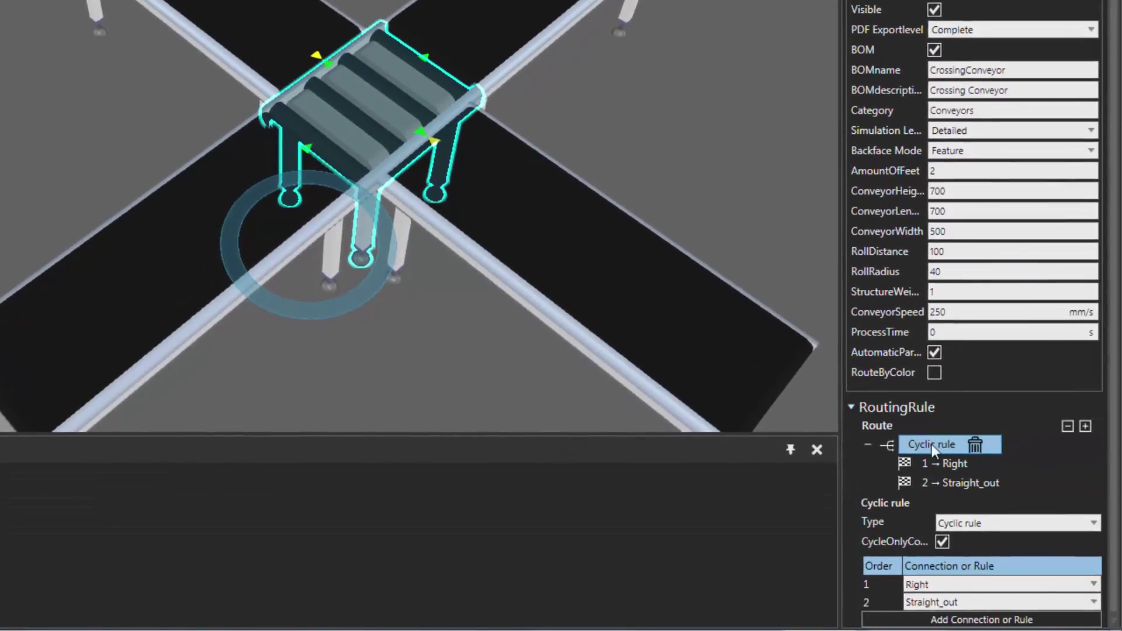
Step: Change the crossing conveyor's routing rule type to Capacity rule, accepting the removal of the existing rule
left_click(1005, 521)
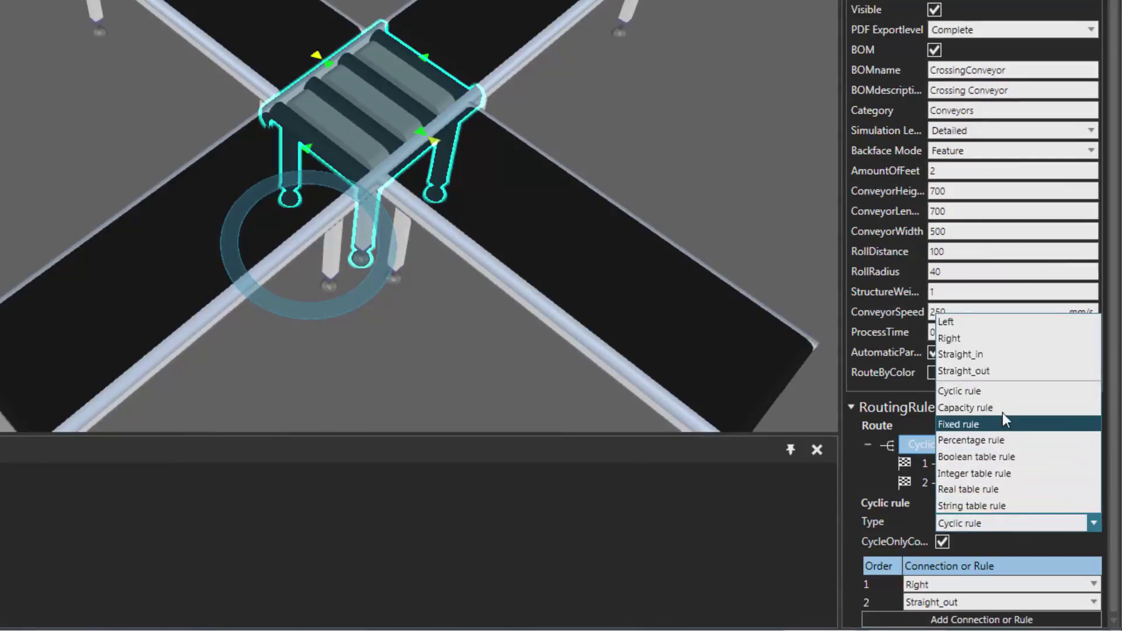
left_click(1005, 407)
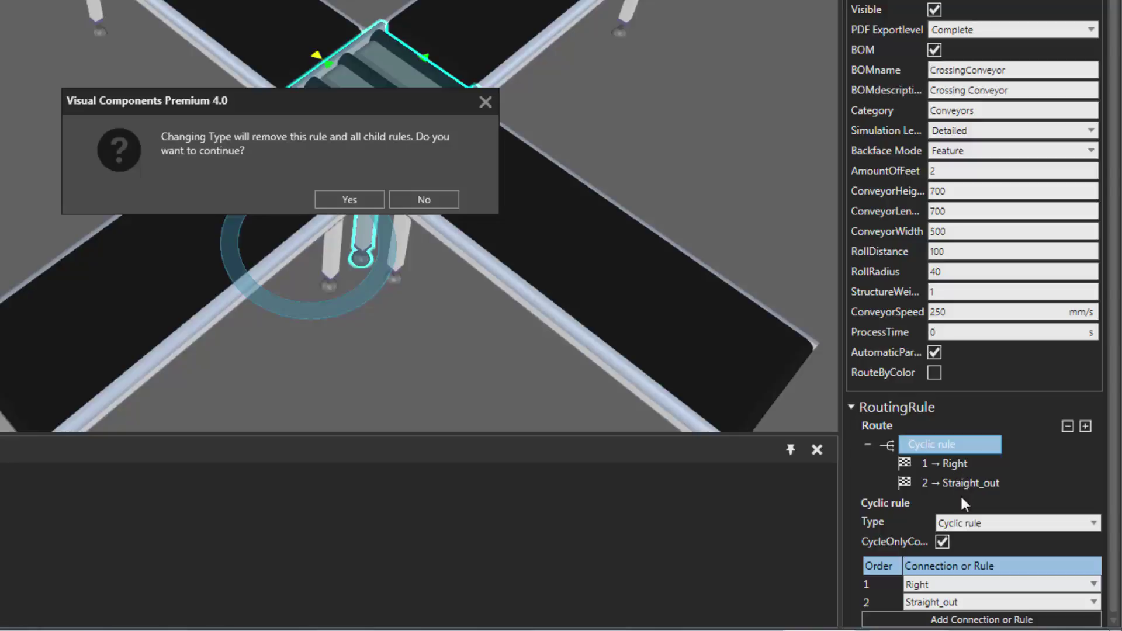
left_click(354, 199)
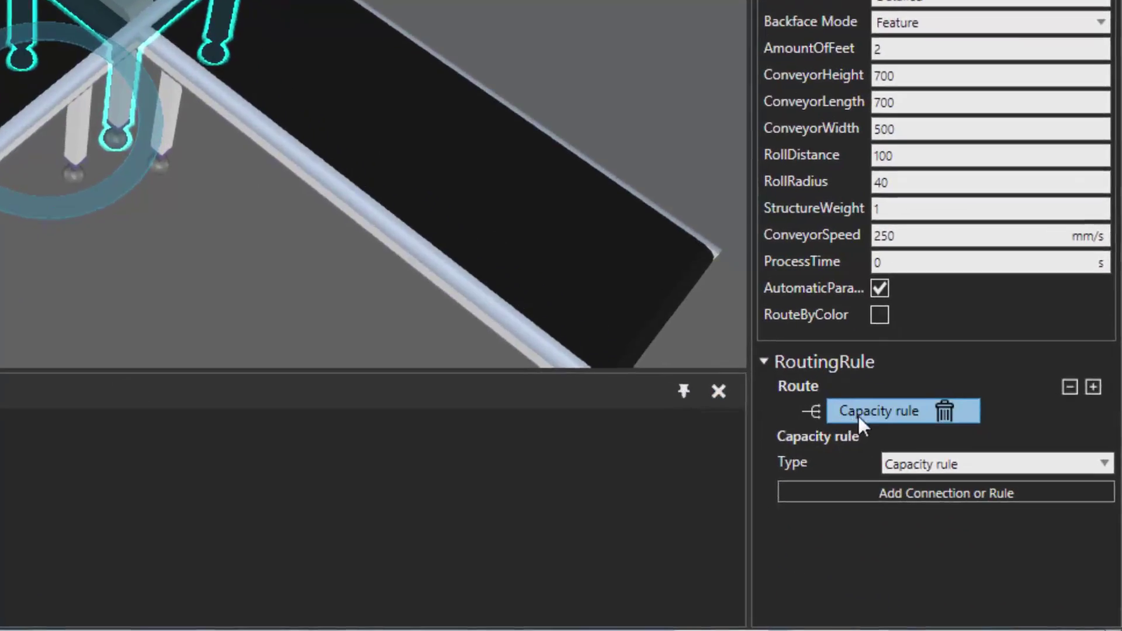
Step: Add two connections to the capacity rule, with Left as the first and Straight_out as the second
left_click(945, 492)
left_click(920, 548)
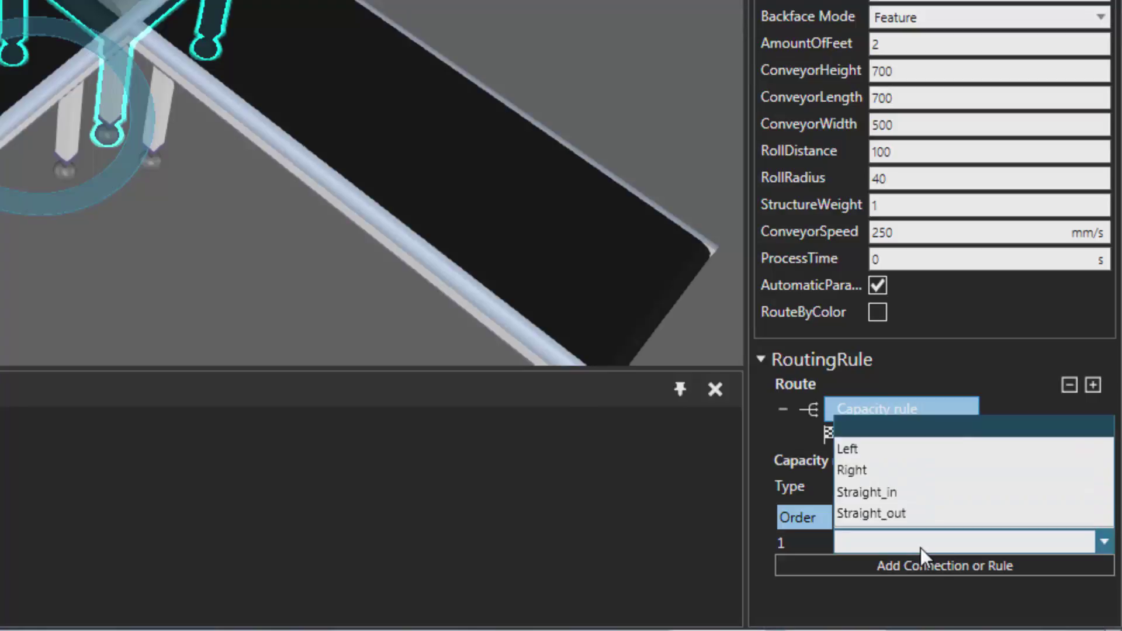
left_click(886, 450)
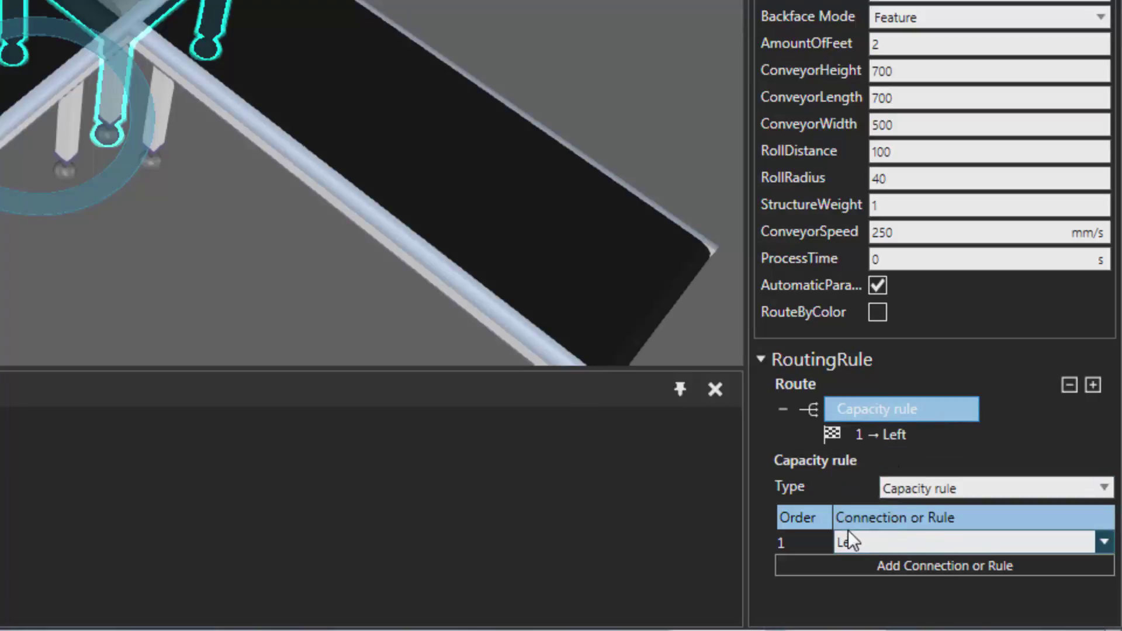
left_click(881, 564)
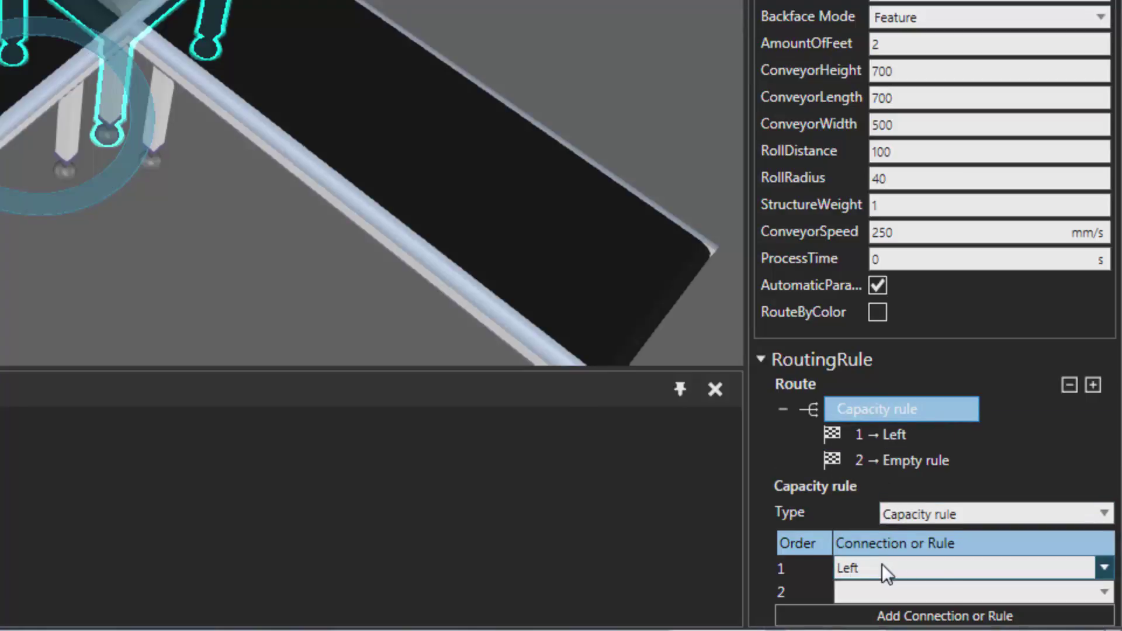
left_click(911, 593)
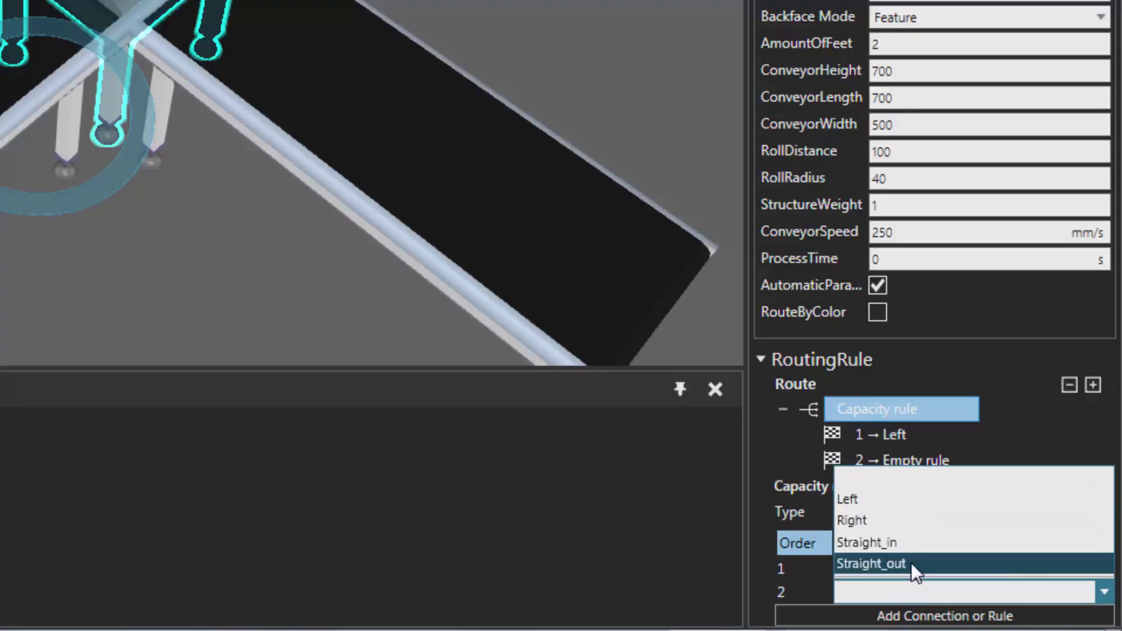
left_click(911, 563)
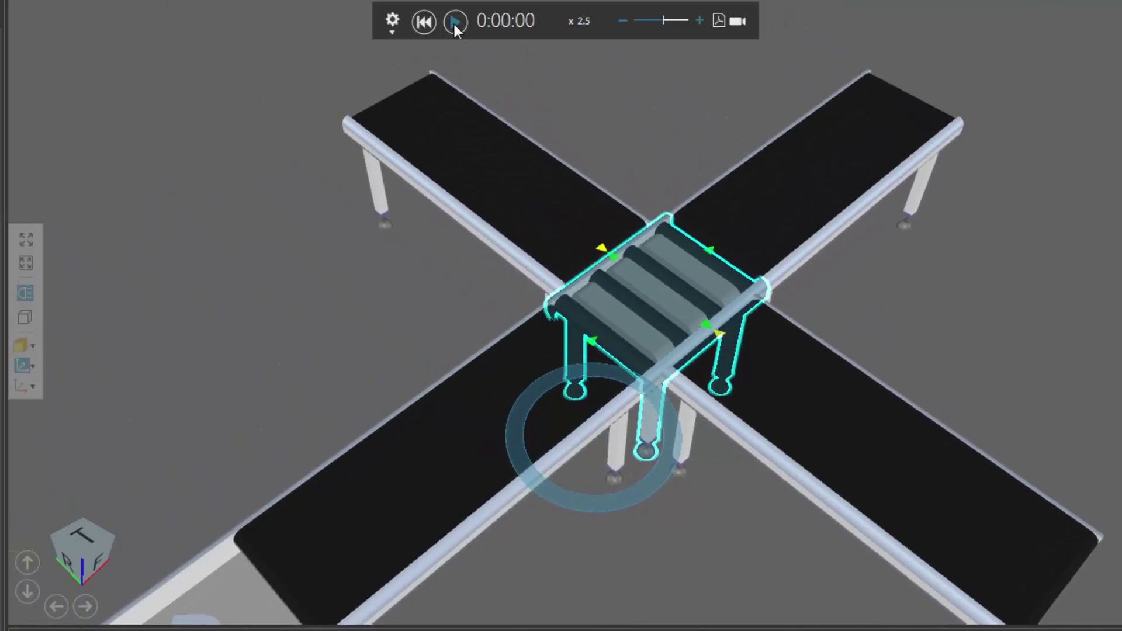
Step: Run the simulation to observe how the capacity rule routes the parts
left_click(455, 22)
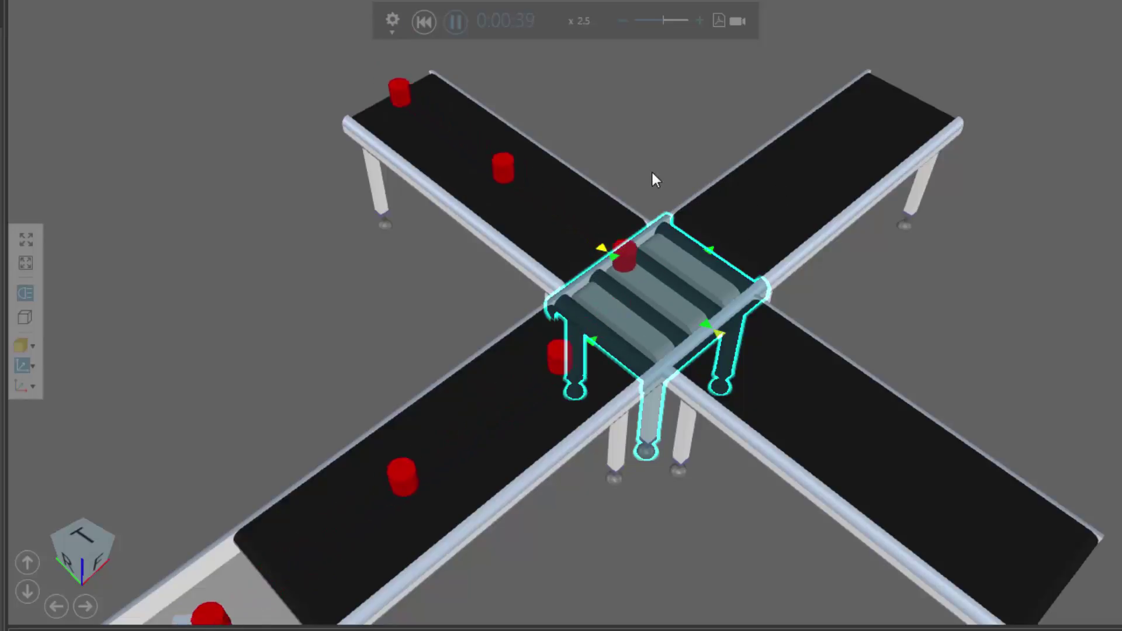
Step: Reset the simulation and place an End Block from the Processors models at the outer end of the Left belt conveyor
left_click(425, 21)
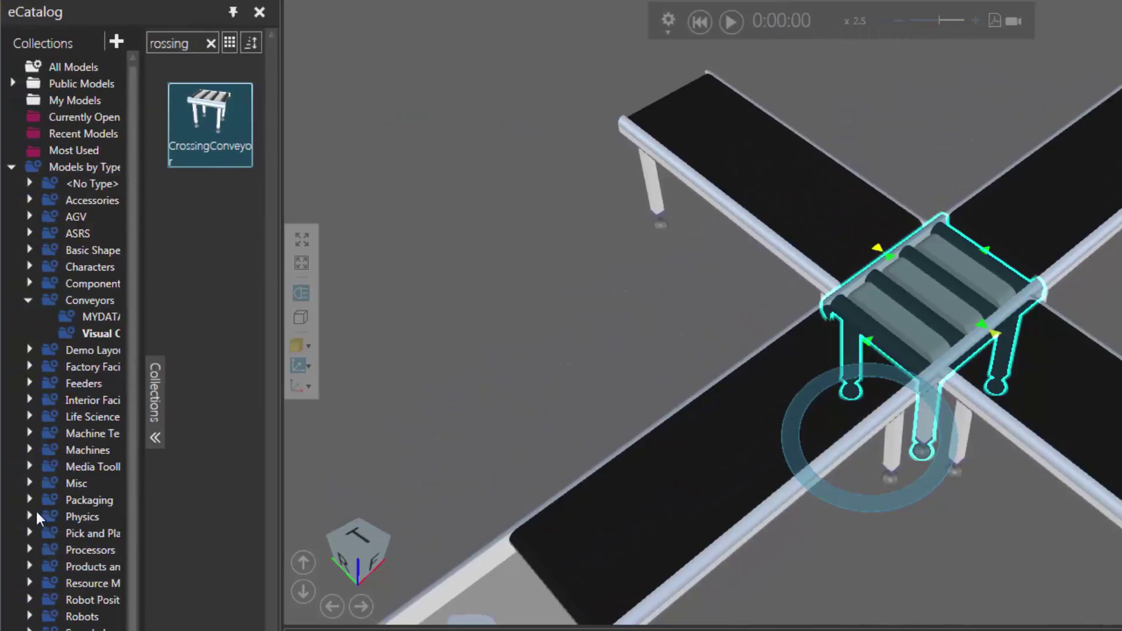
left_click(75, 550)
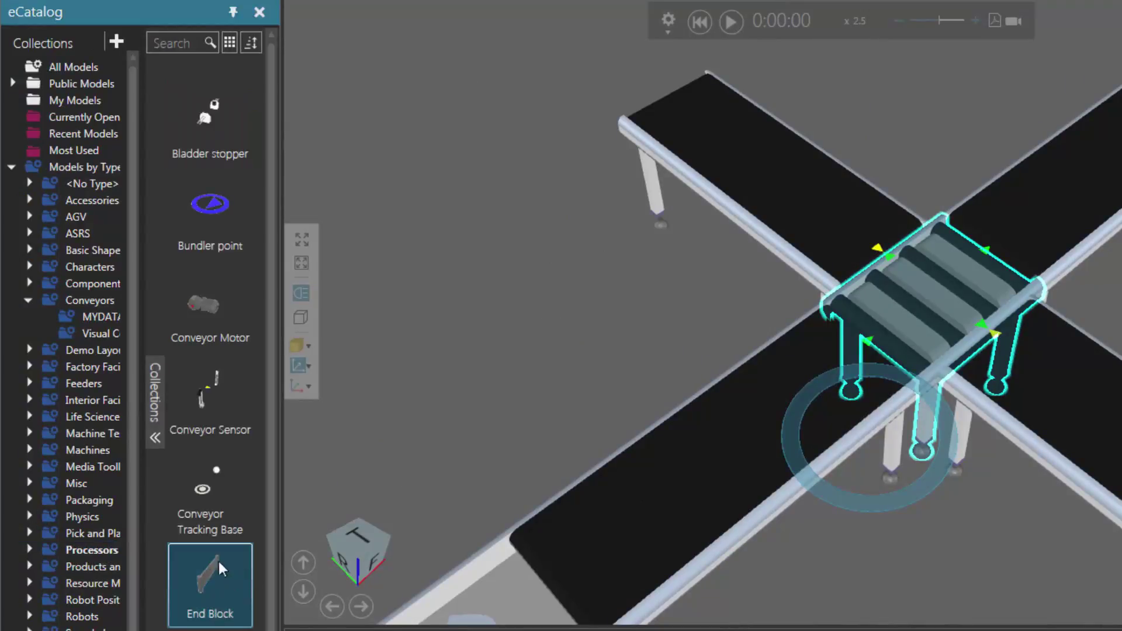
left_click_drag(533, 374, 481, 159)
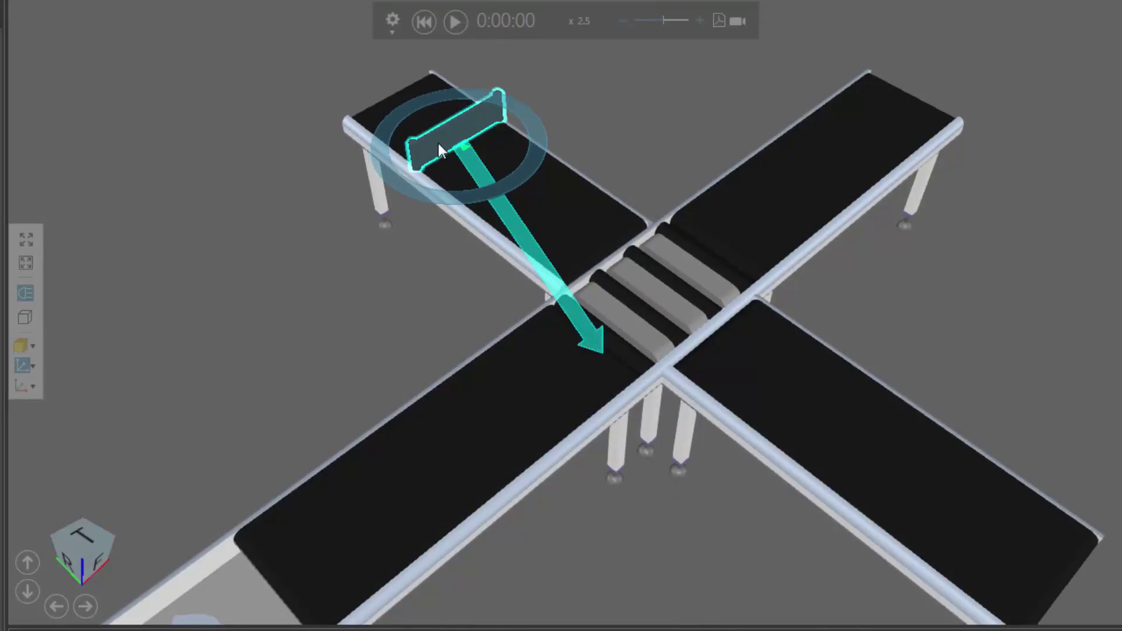
left_click_drag(438, 143, 355, 92)
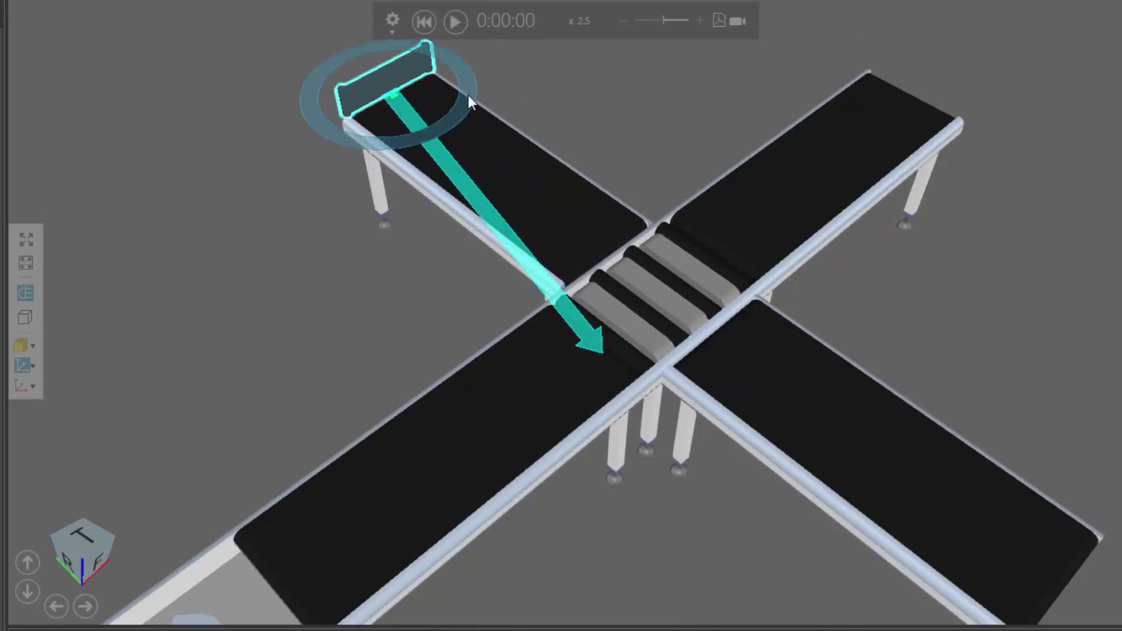
Step: Run the simulation to observe the capacity rule with the Left conveyor blocked, and reset it
left_click(457, 21)
scroll(939, 345, "up", 3)
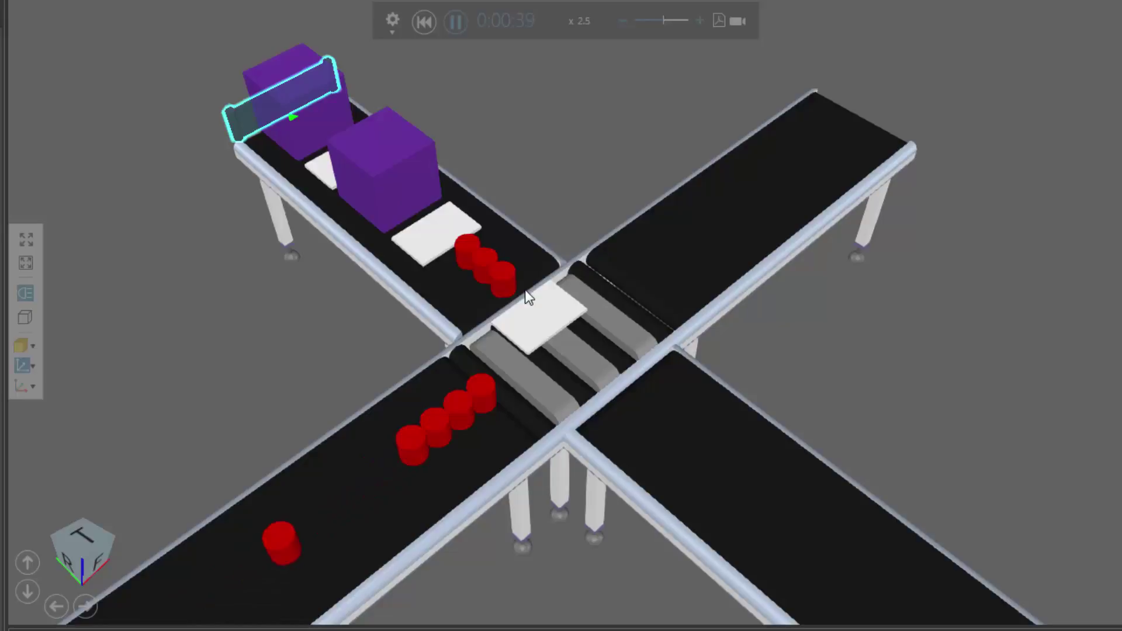
left_click(424, 22)
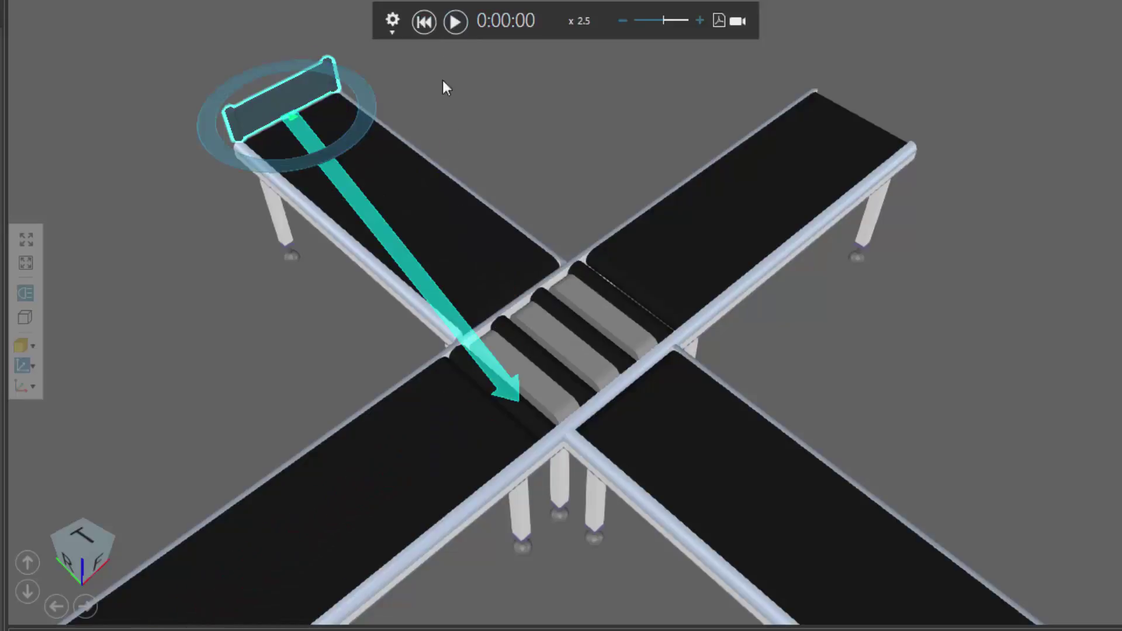
Step: Set the Left belt conveyor's capacity to 5, and test the capacity routing by running and resetting the simulation
left_click(433, 228)
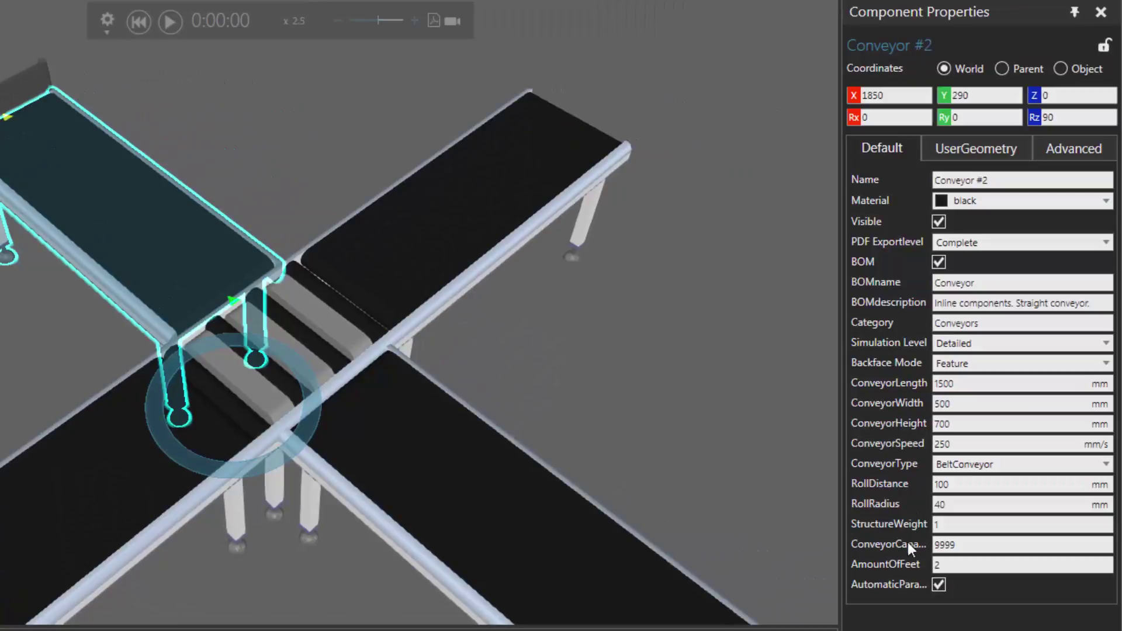
left_click(934, 545)
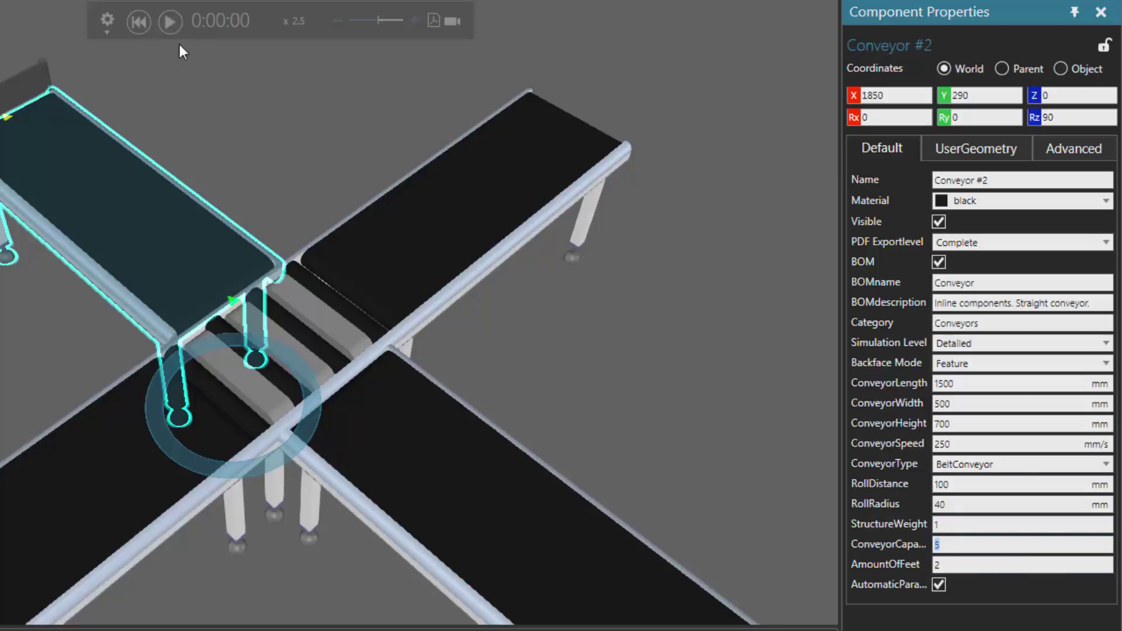
left_click(170, 22)
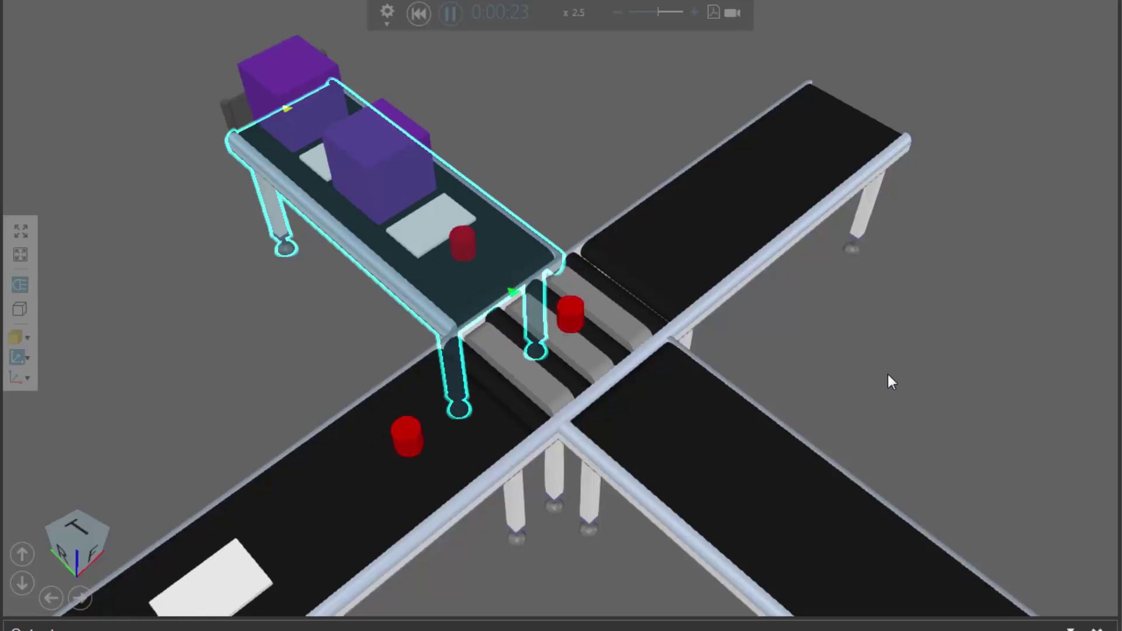
scroll(811, 381, "down", 5)
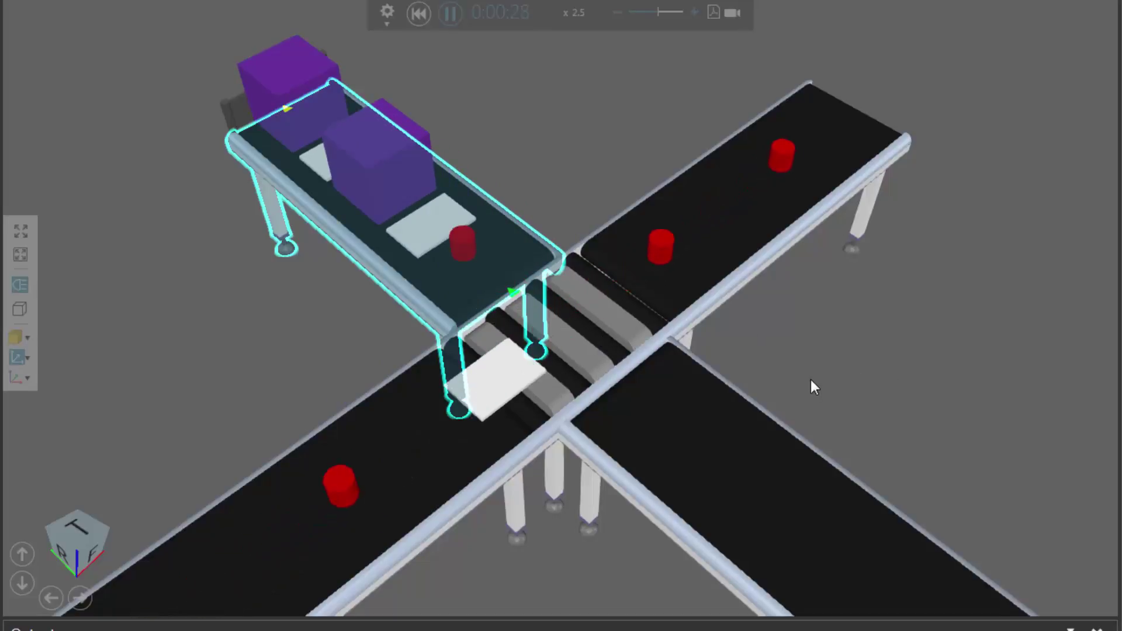
scroll(730, 178, "up", 5)
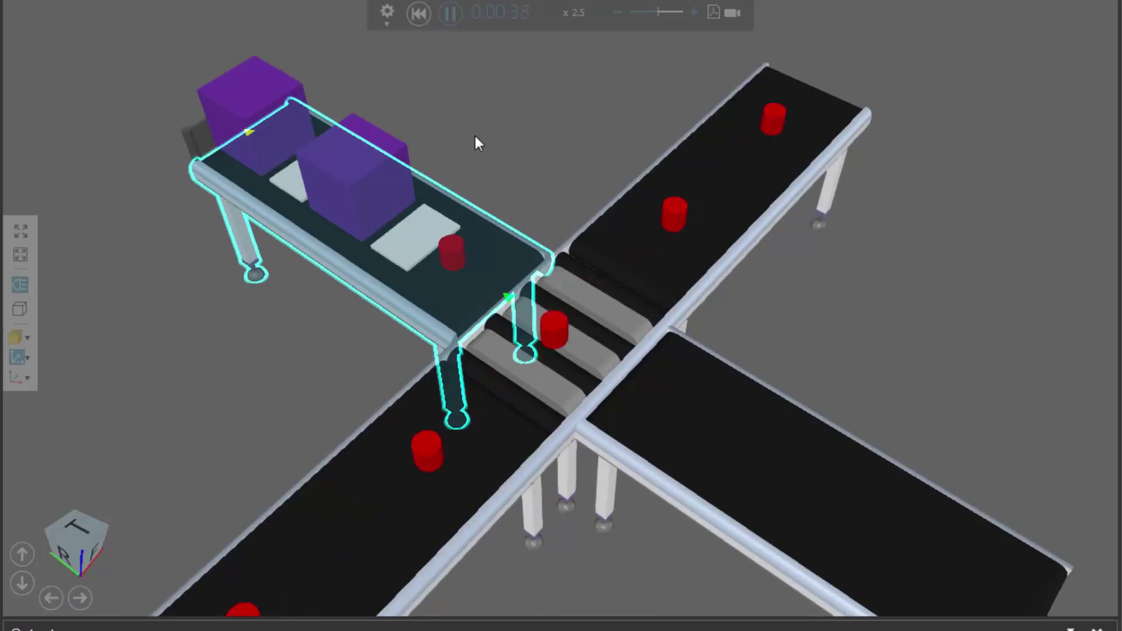
left_click(419, 13)
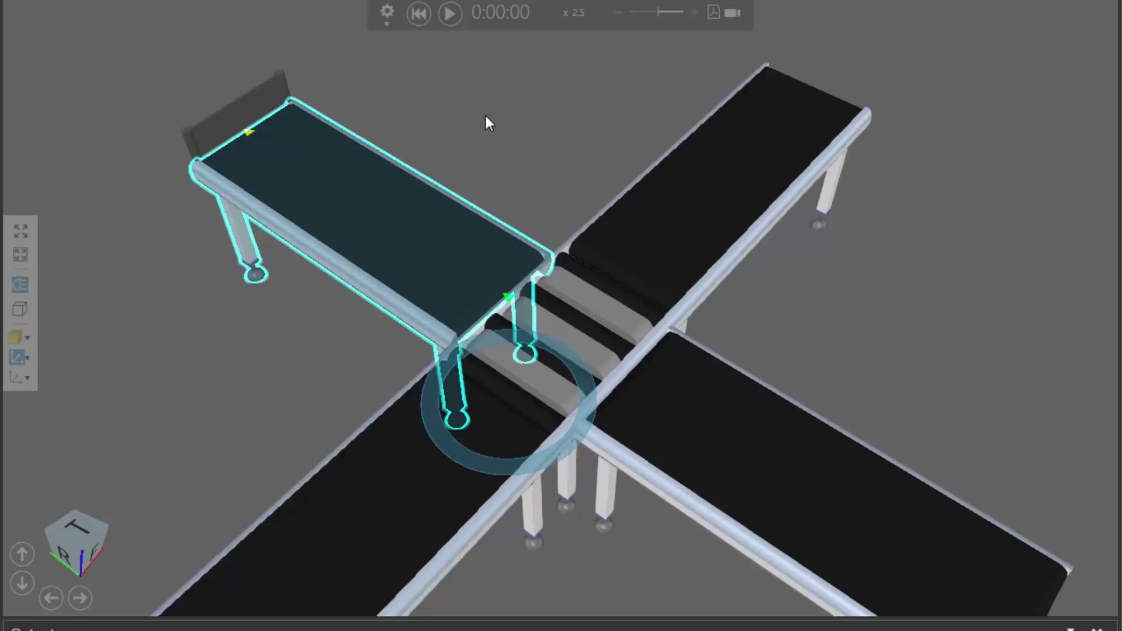
Step: Change the crossing conveyor's routing rule type from Capacity rule to Fixed rule, accepting the removal of the existing rule
left_click(583, 328)
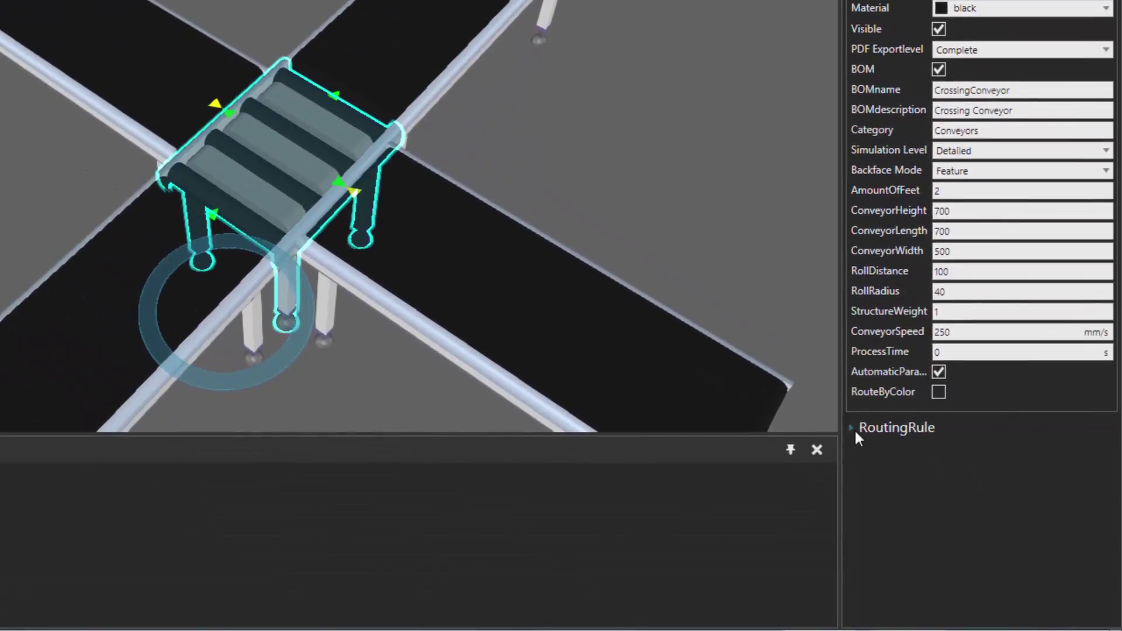
left_click(853, 428)
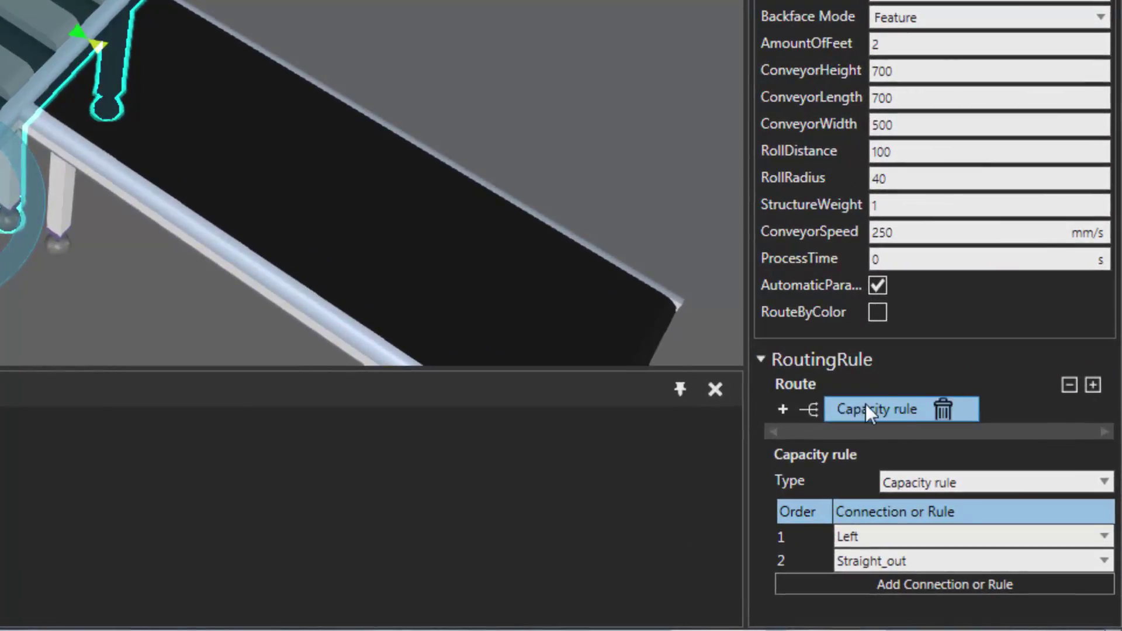
left_click(783, 409)
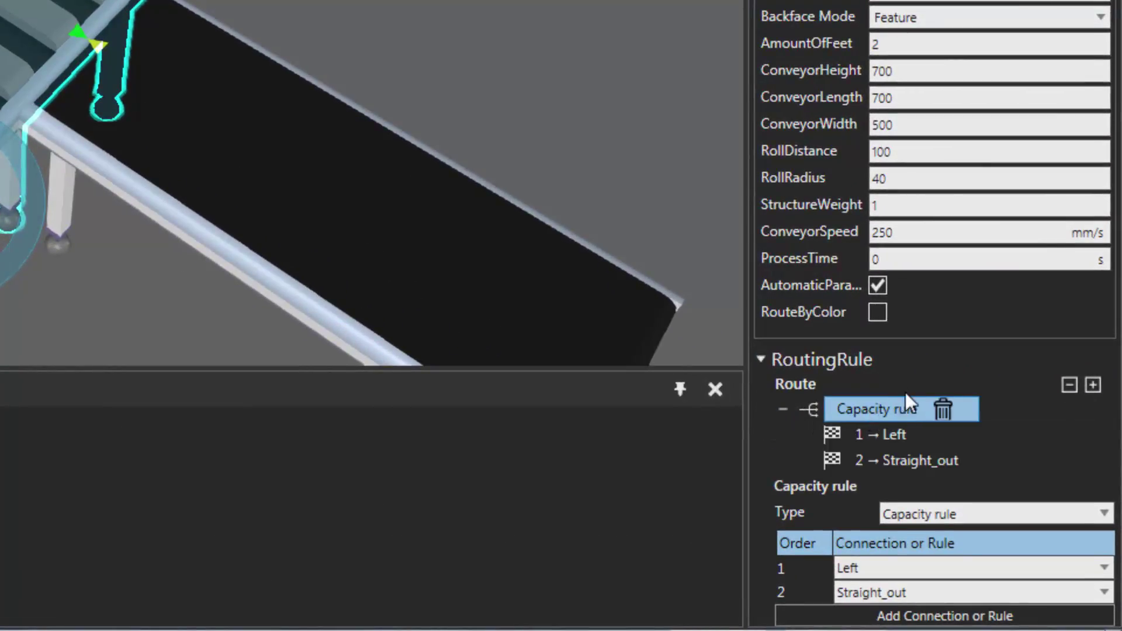
left_click(987, 514)
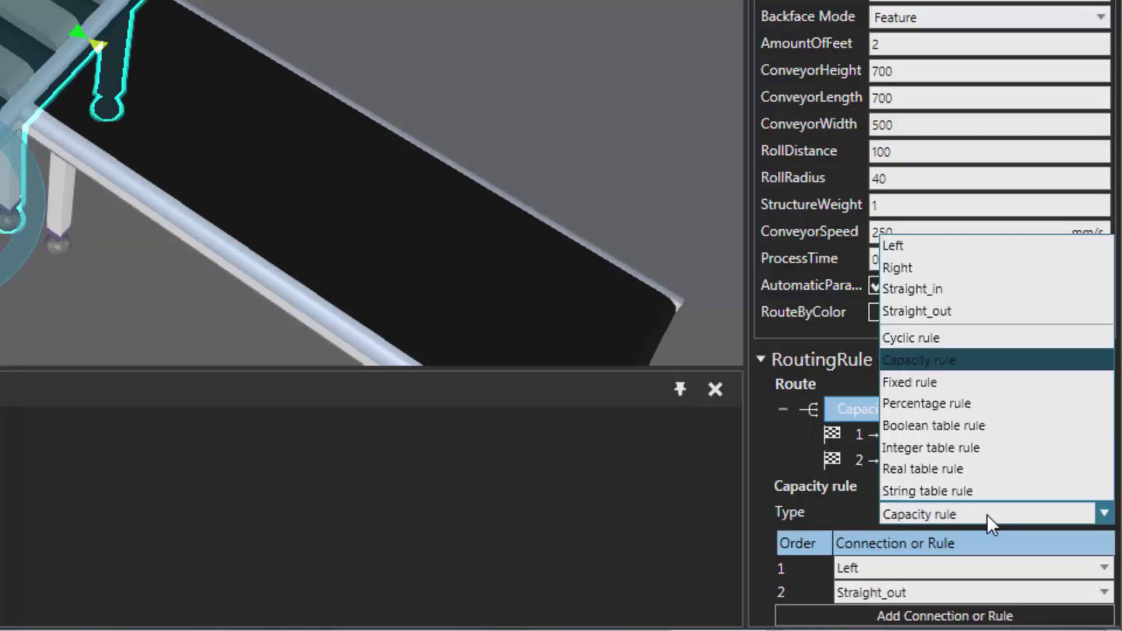
left_click(977, 384)
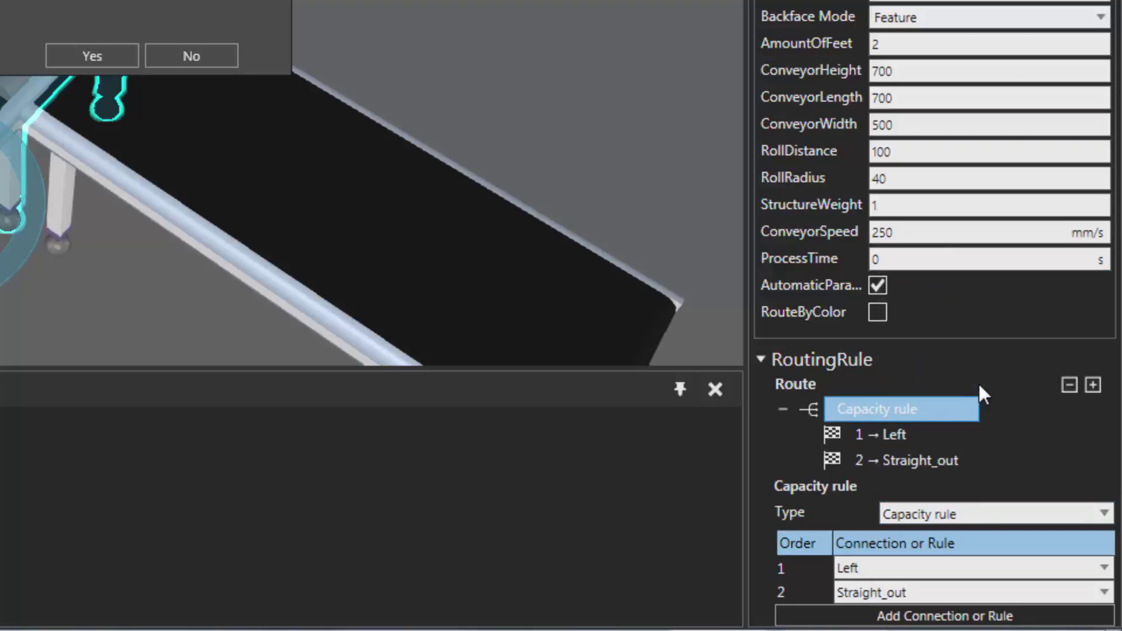
left_click(104, 52)
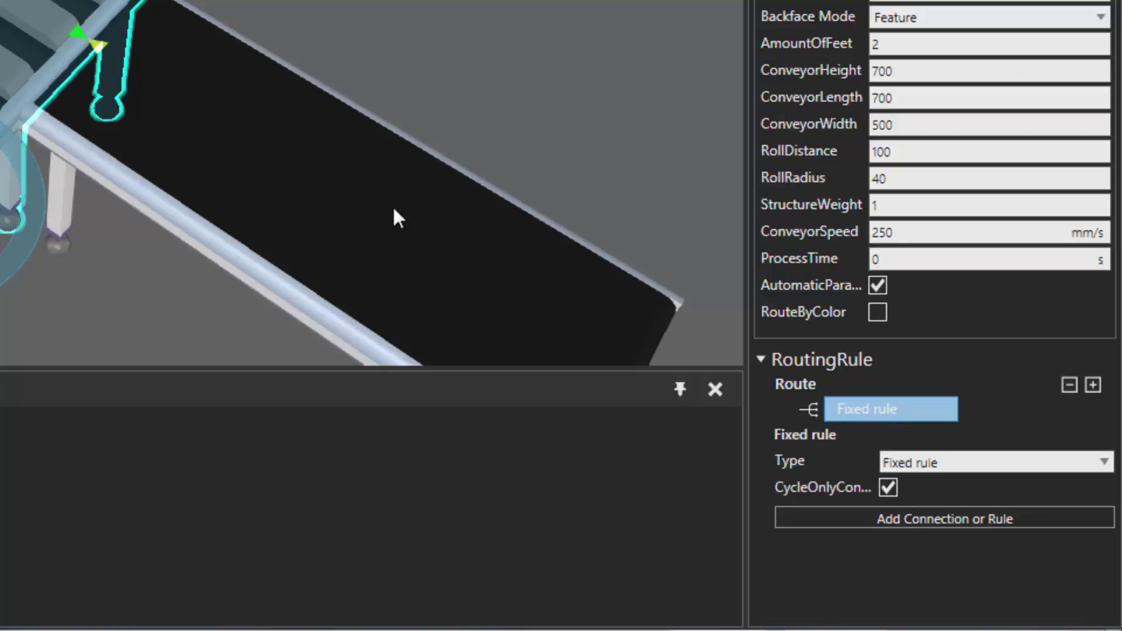
Step: Add a fixed rule connection from Straight_in to Straight_out, and test it by running and resetting the simulation
left_click(906, 518)
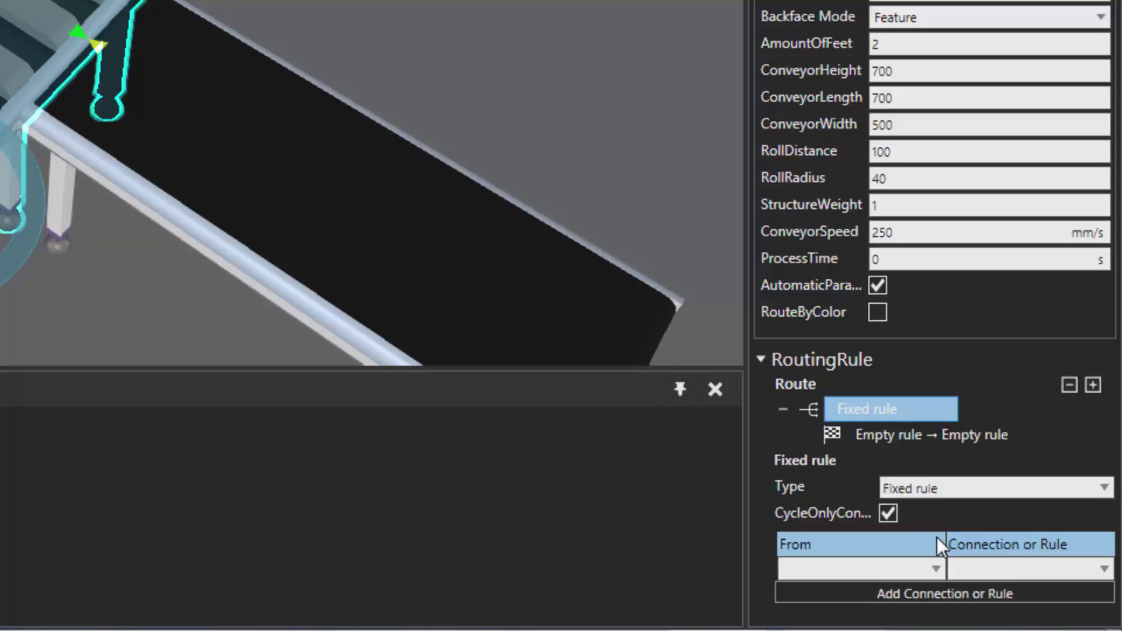
left_click(934, 574)
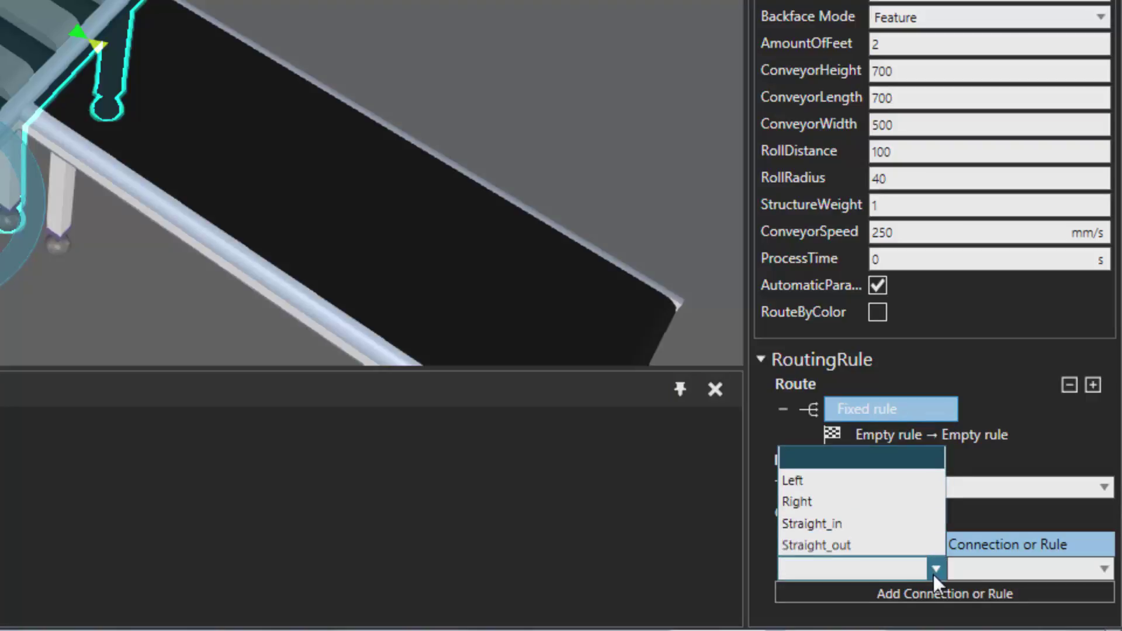
left_click(883, 522)
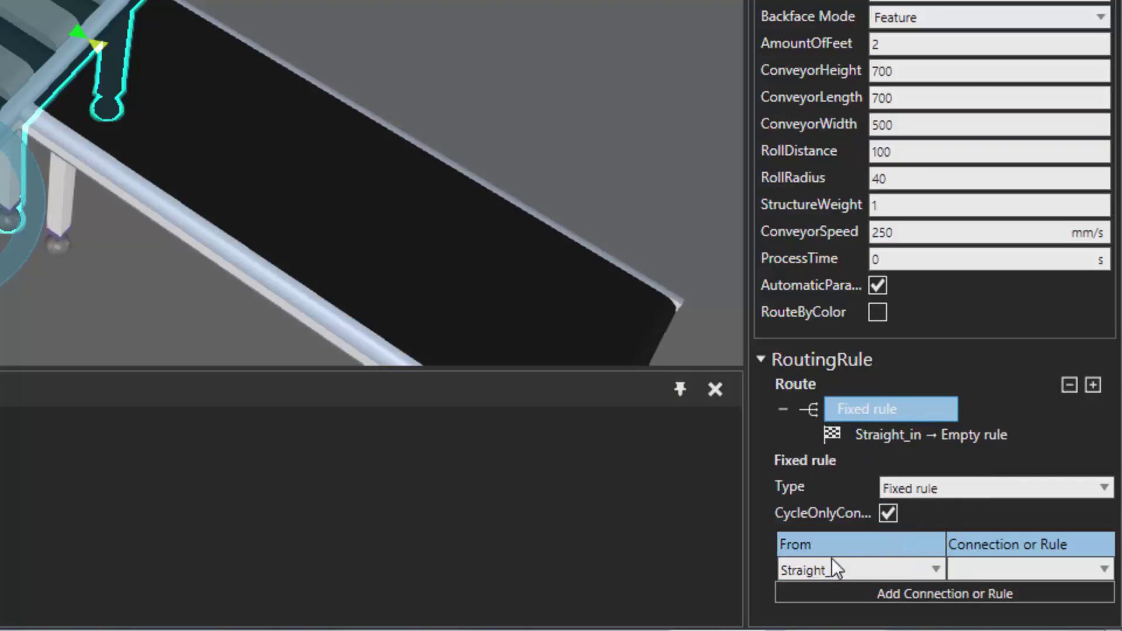
left_click(1036, 569)
left_click(1023, 366)
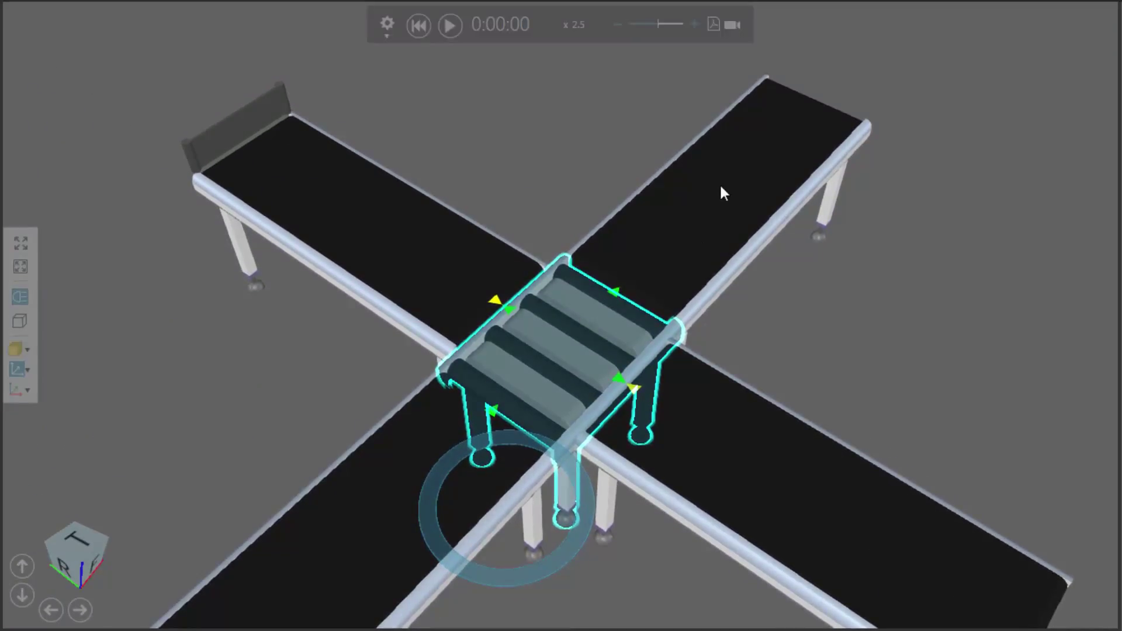
left_click(449, 25)
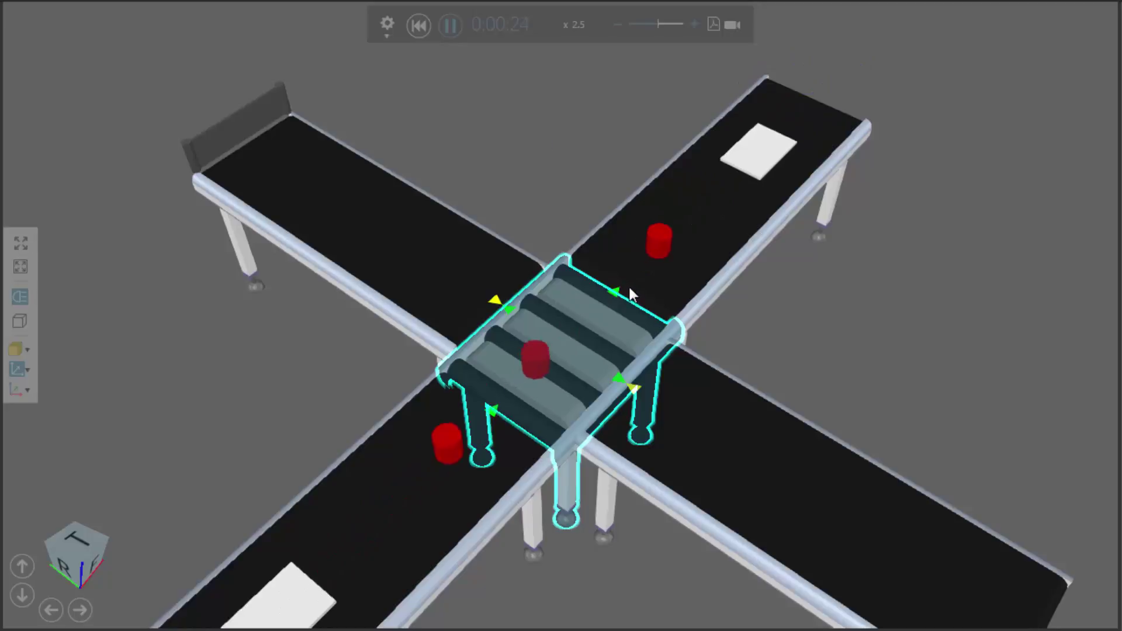
left_click(419, 24)
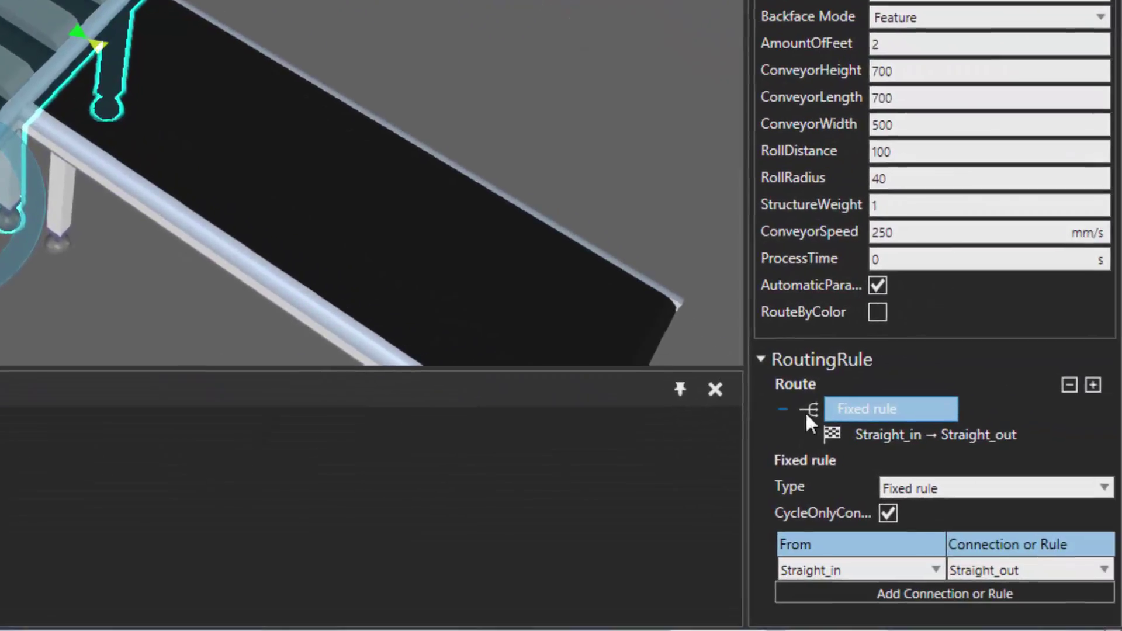
Step: Replace the Straight_out destination of the fixed rule's Straight_in connection with a nested Cyclic rule
mouse_move(882, 419)
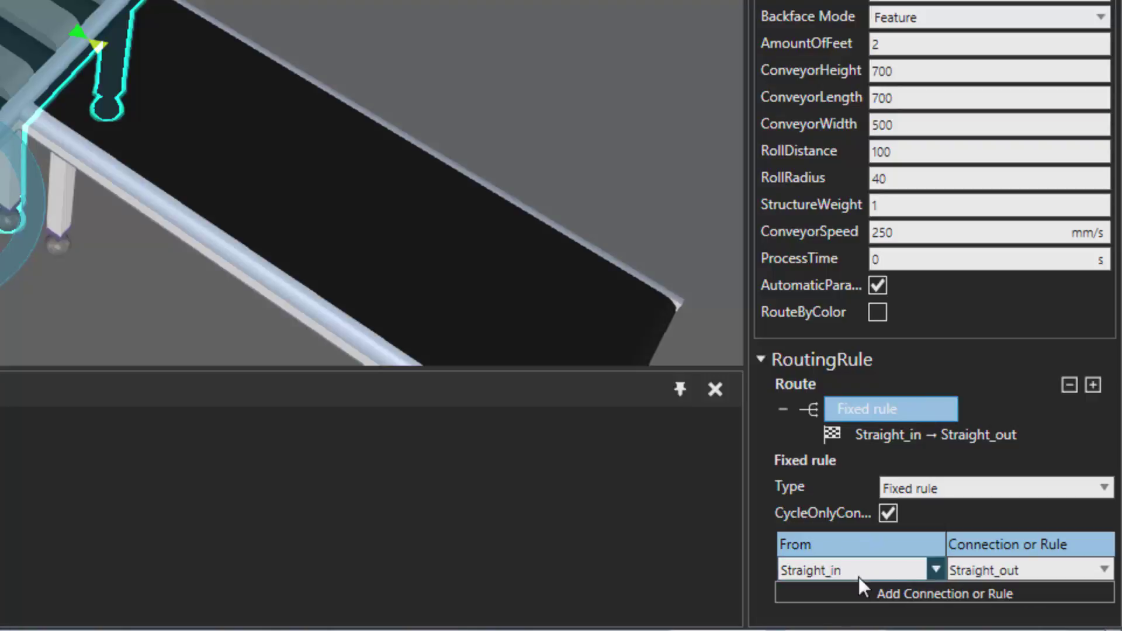
left_click(1033, 573)
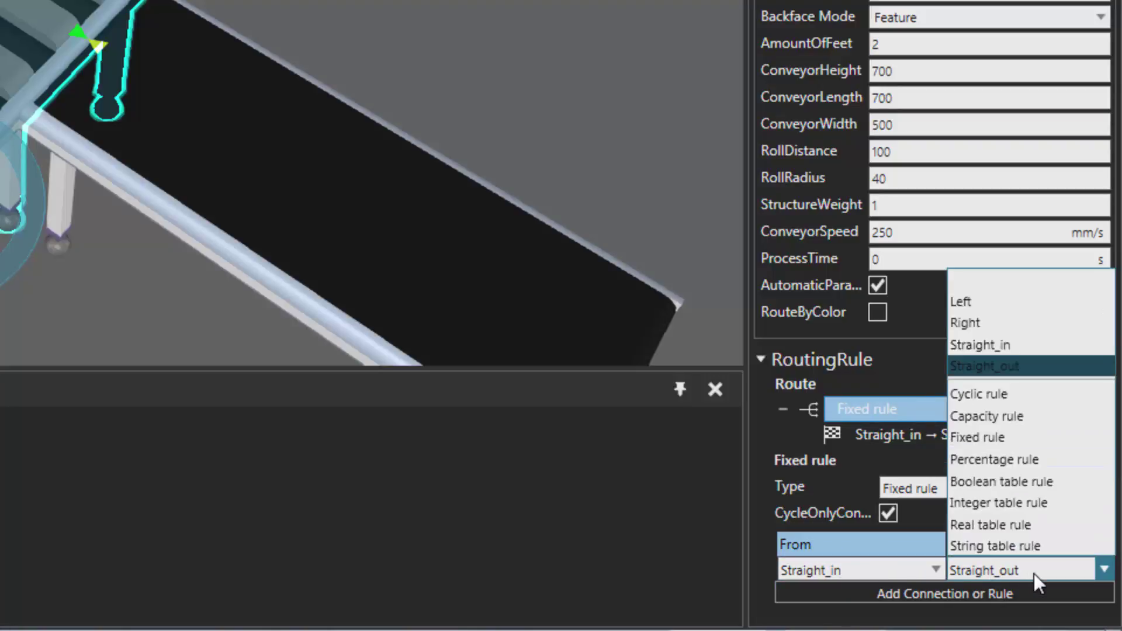
left_click(1012, 397)
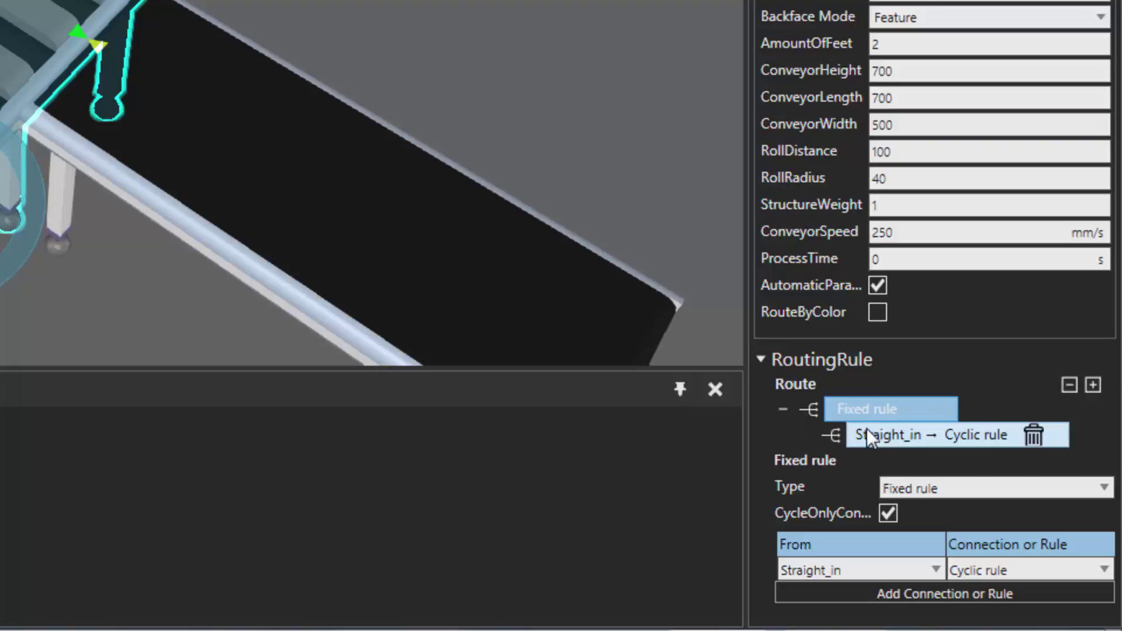
Step: Add three connections to the nested cyclic rule in the order Left, Straight_out and Right
left_click(894, 434)
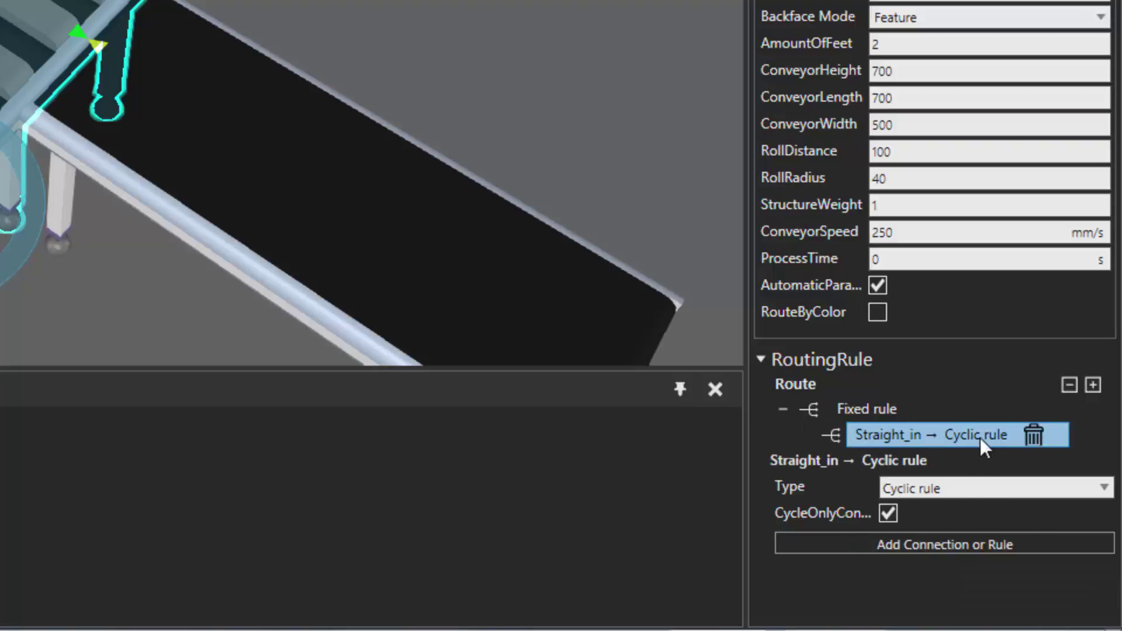
left_click(959, 541)
left_click(961, 591)
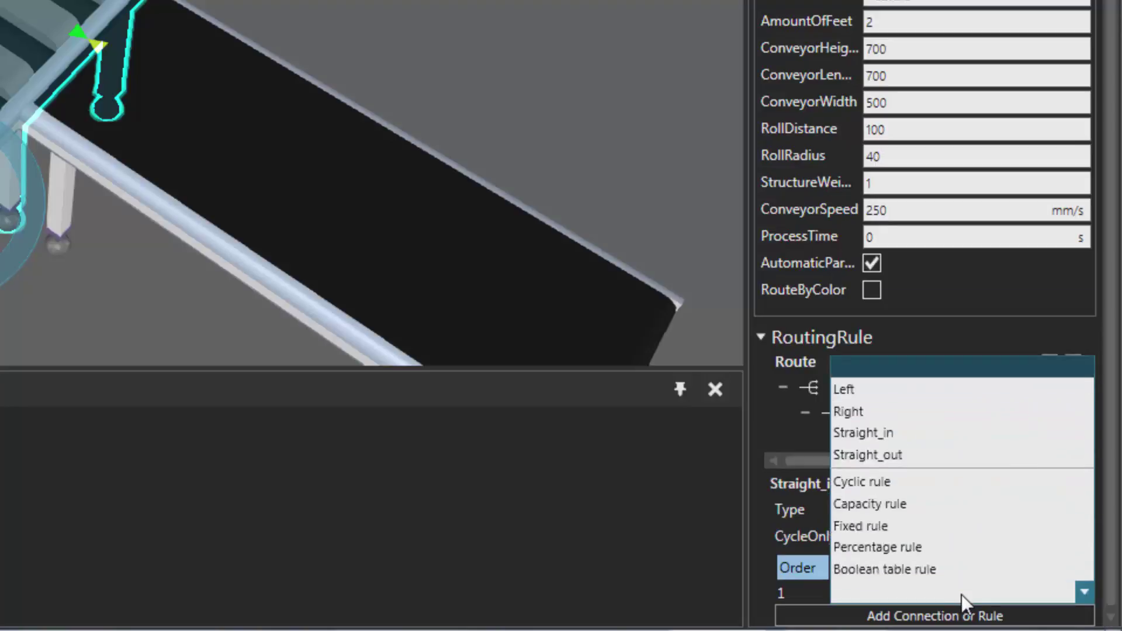
left_click(898, 327)
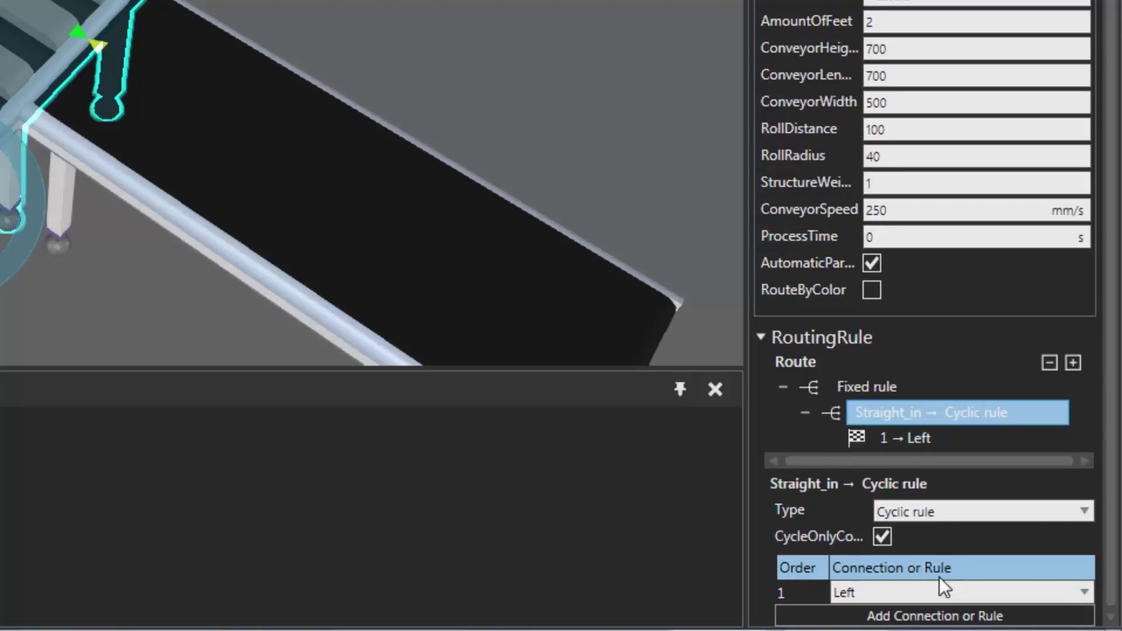
left_click(947, 616)
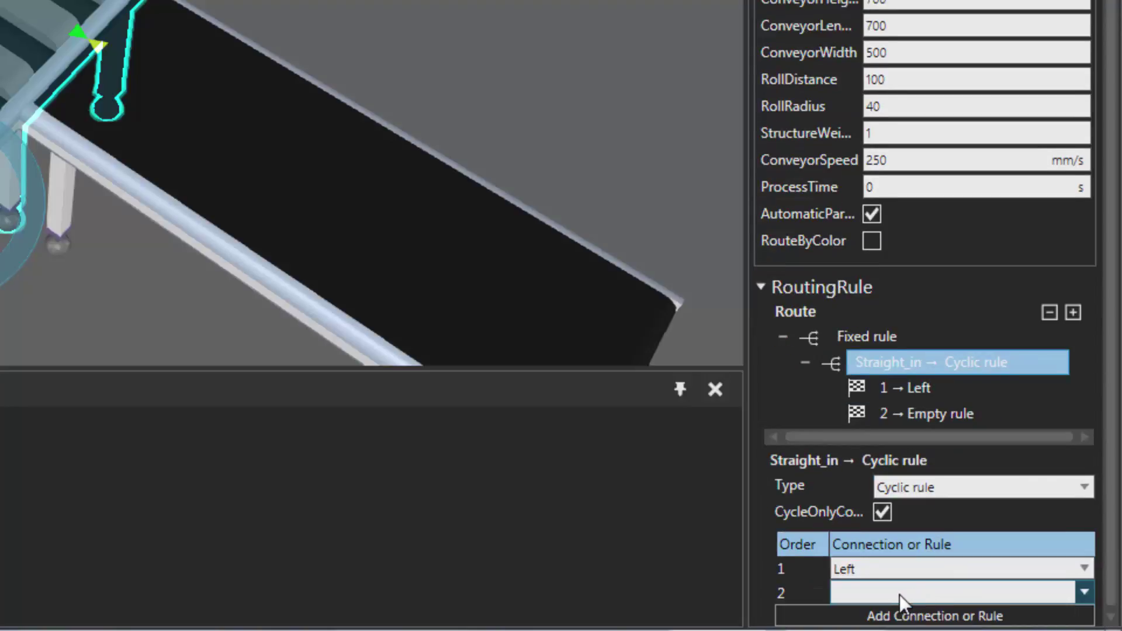
left_click(899, 594)
left_click(893, 382)
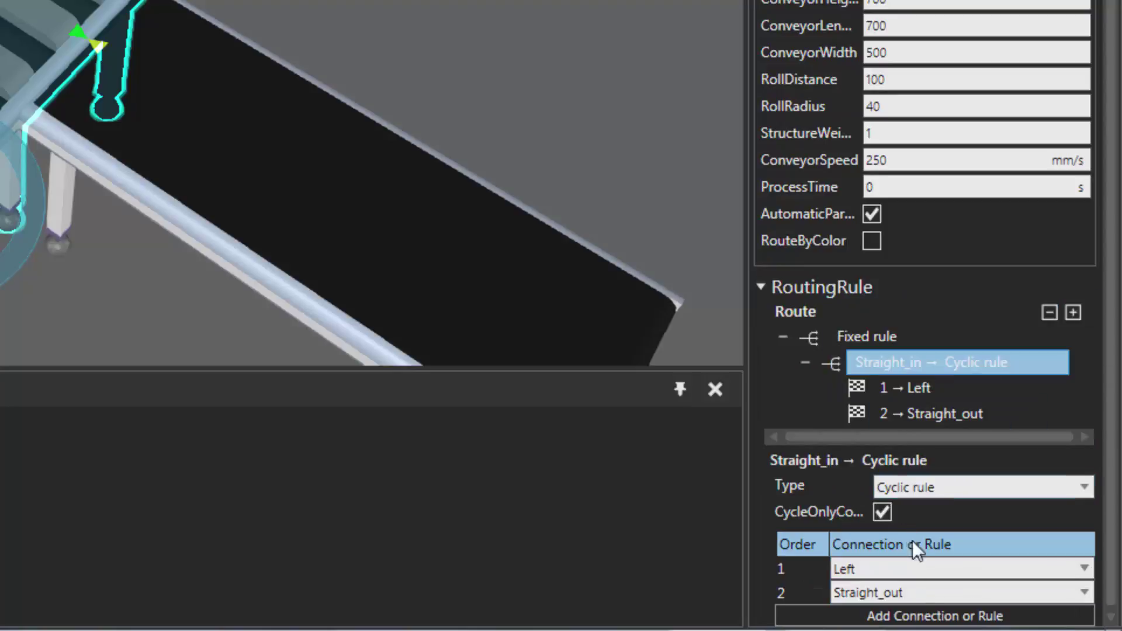
left_click(914, 615)
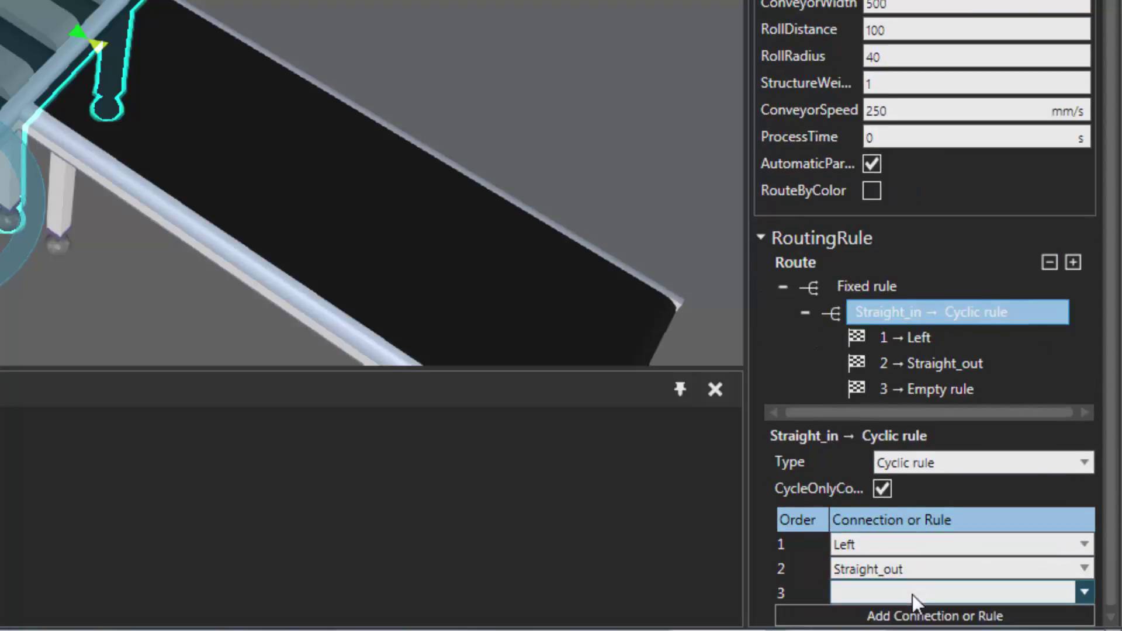
left_click(913, 594)
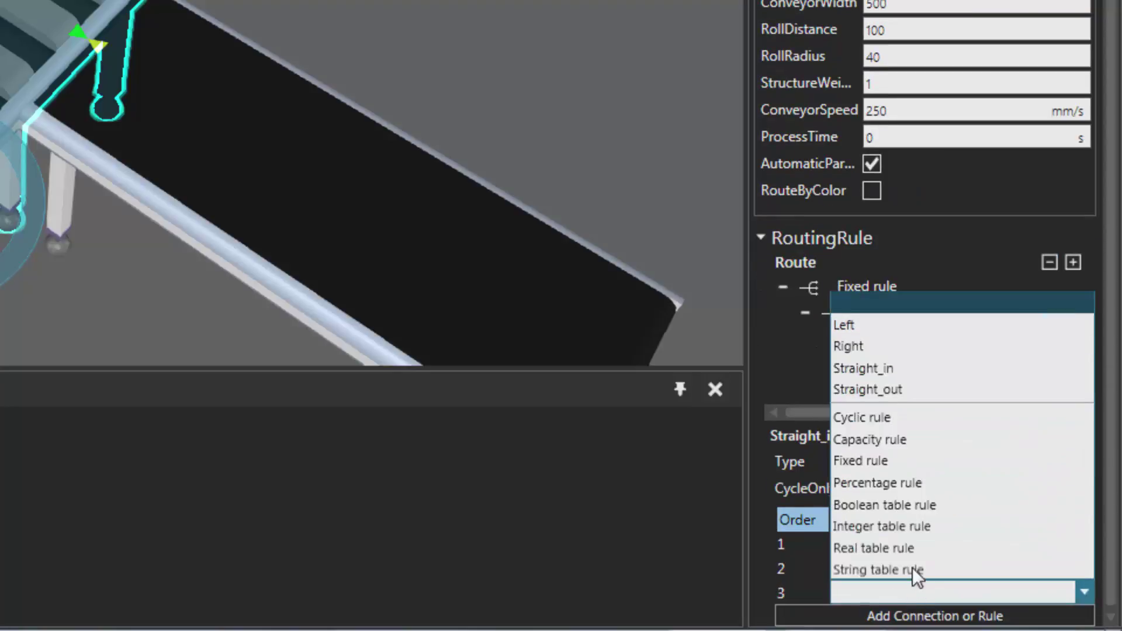
left_click(889, 345)
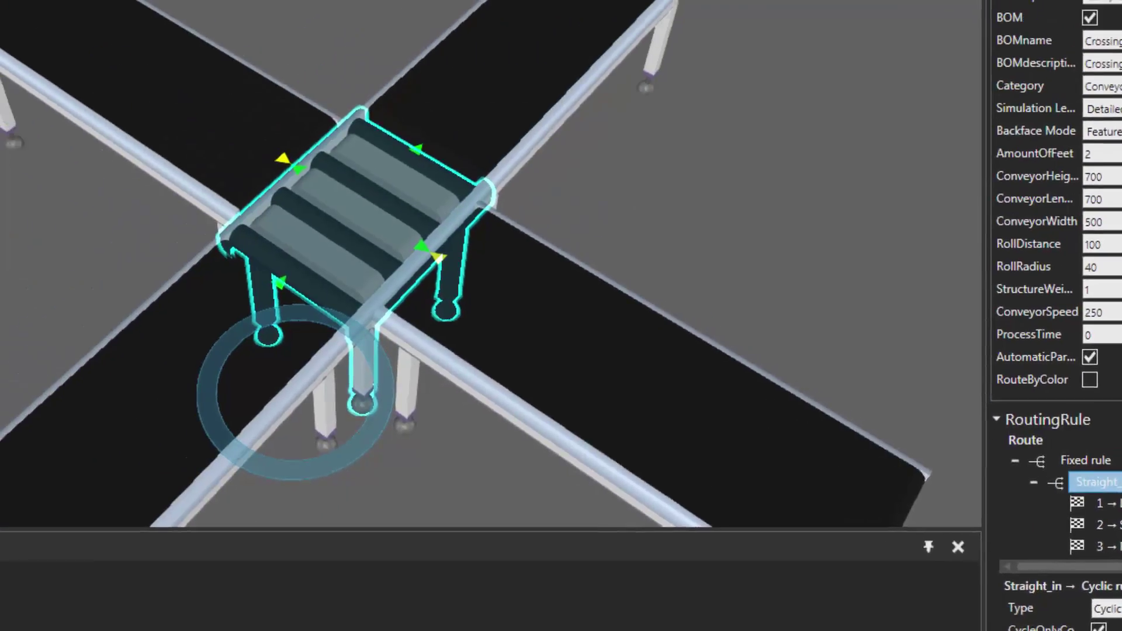
Step: Test the nested cyclic rule by running the simulation and resetting it
left_click(451, 18)
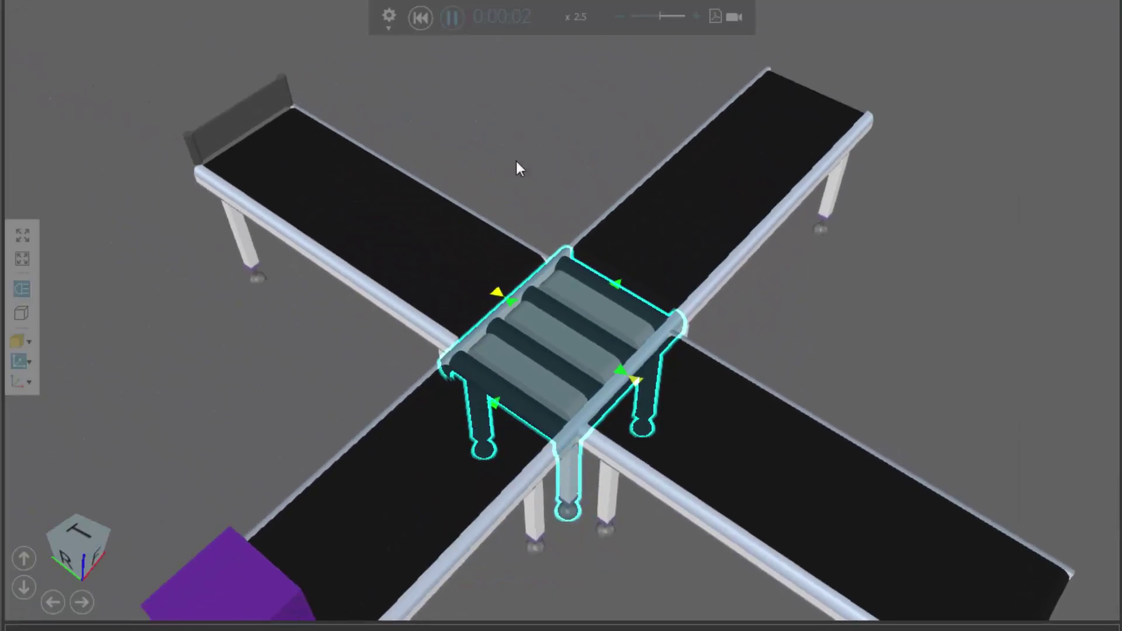
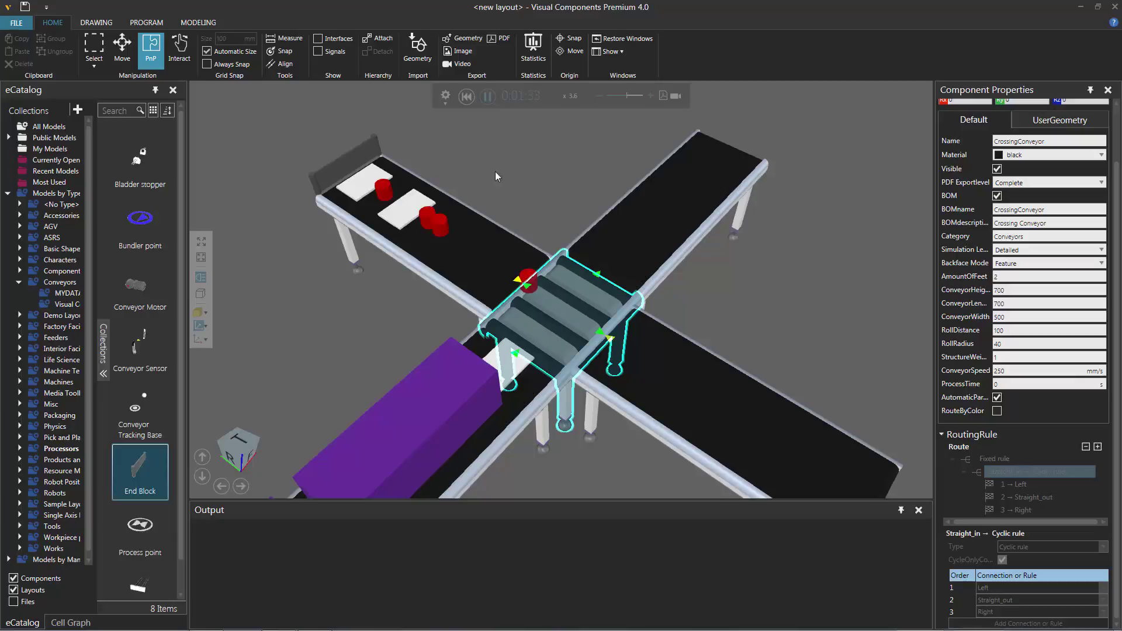
left_click(466, 96)
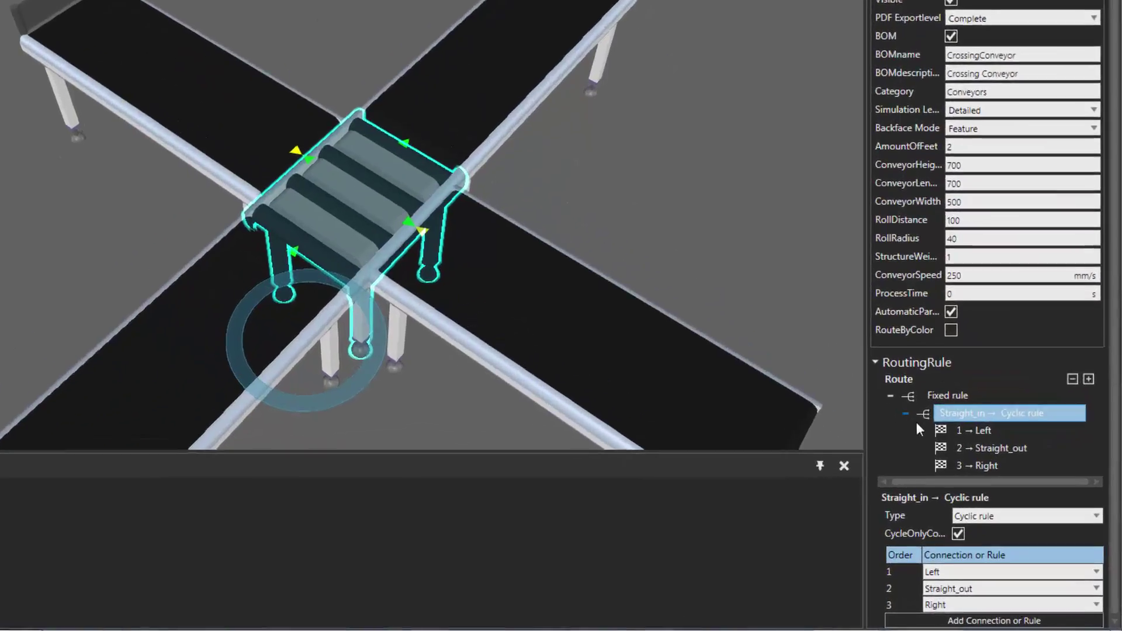
Step: Replace the Left destination at order 1 of the nested Cyclic rule with a Capacity rule
mouse_move(1012, 474)
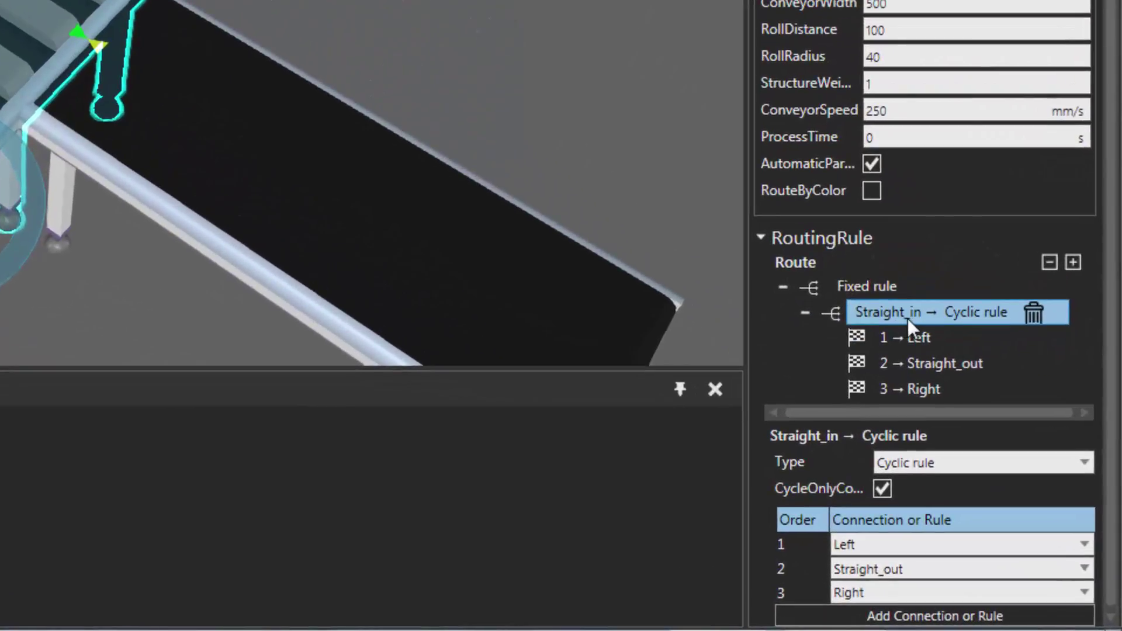
mouse_move(906, 342)
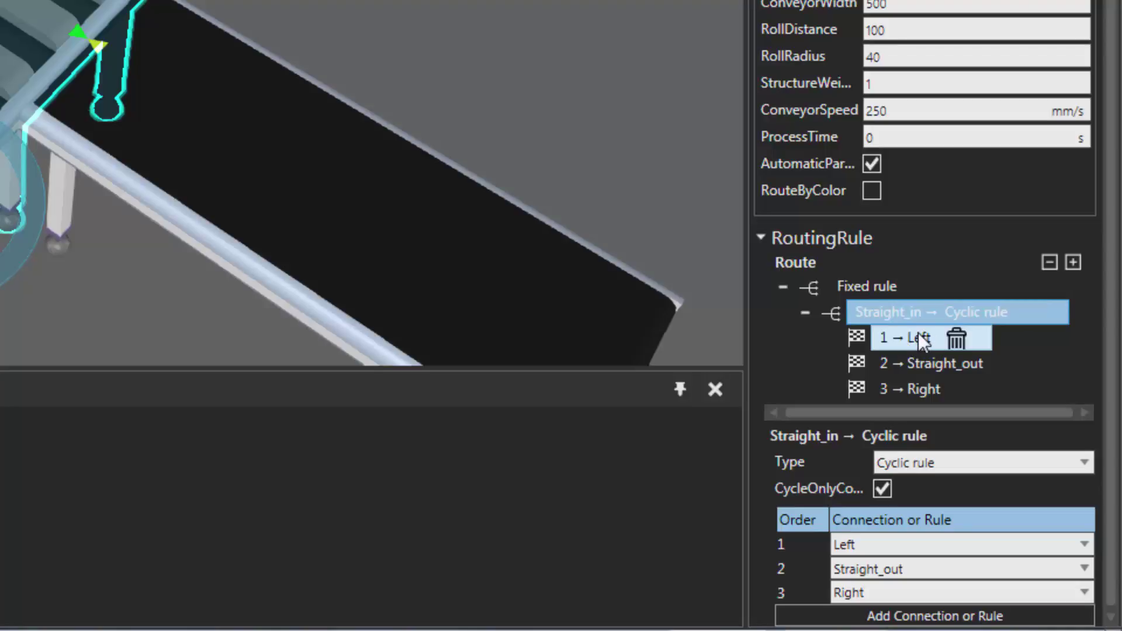
left_click(1004, 546)
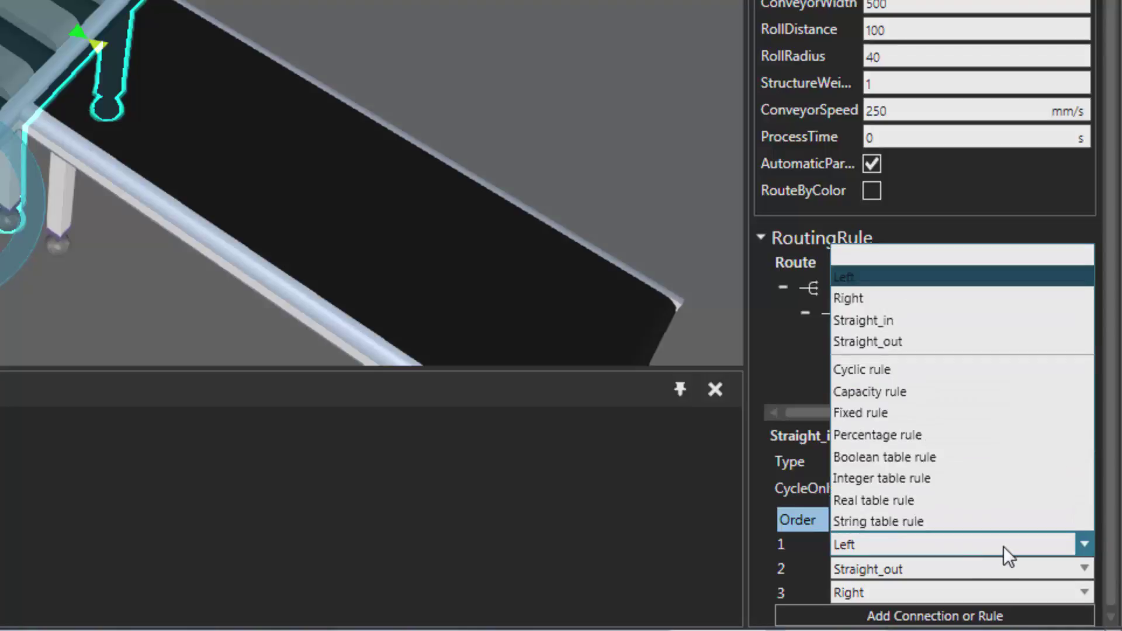
left_click(948, 391)
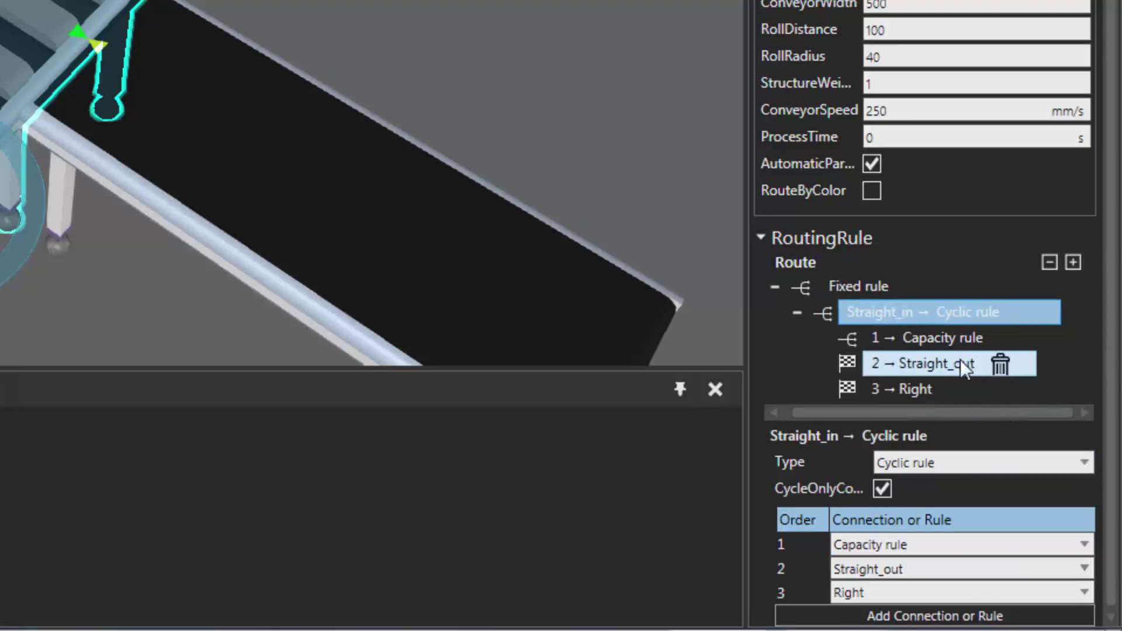
Step: Add a connection to Left inside the nested Capacity rule
left_click(930, 338)
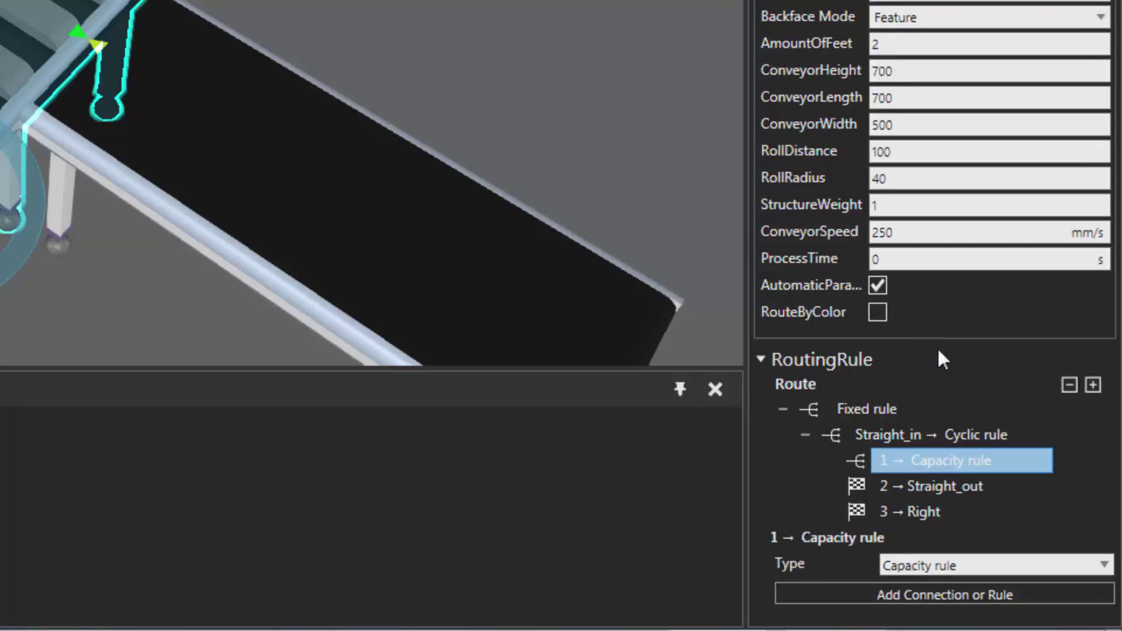
left_click(973, 594)
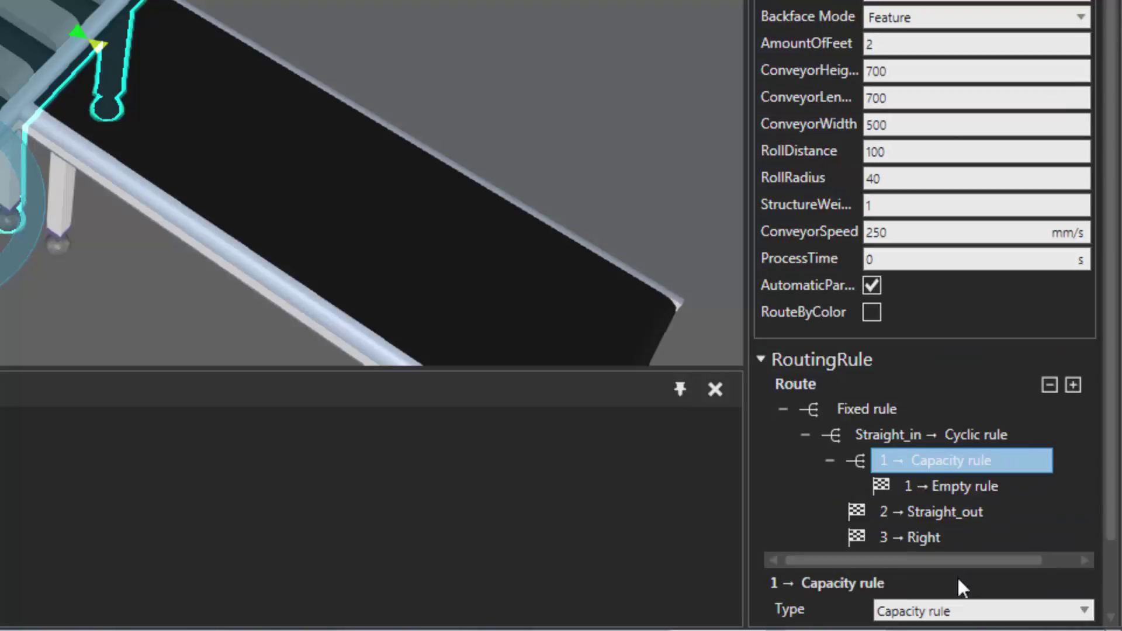
left_click(931, 590)
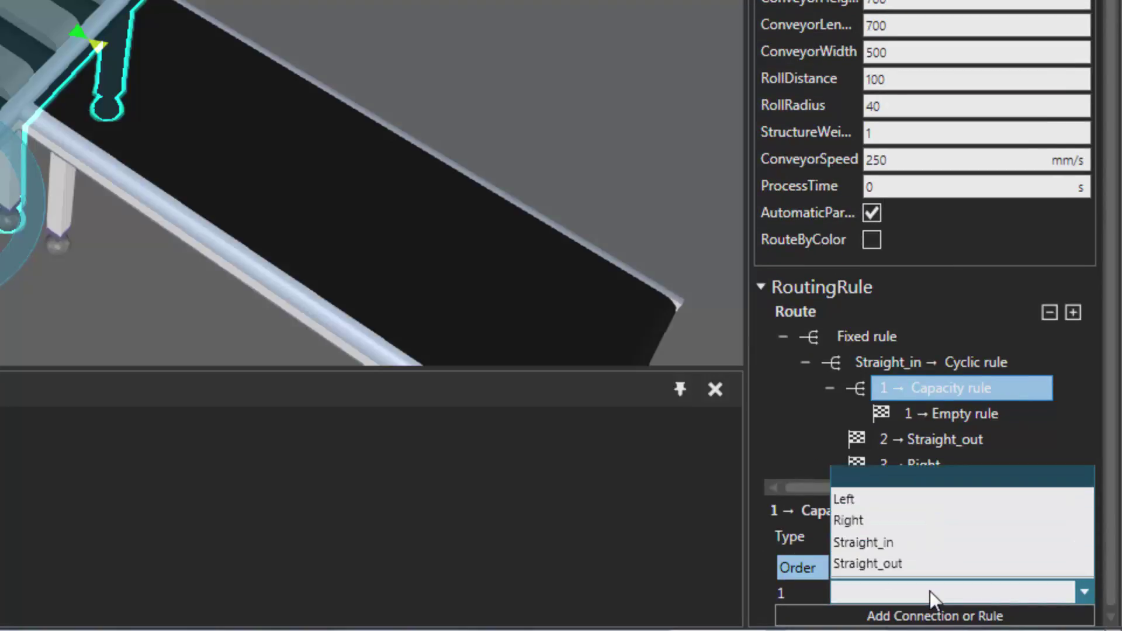
left_click(905, 500)
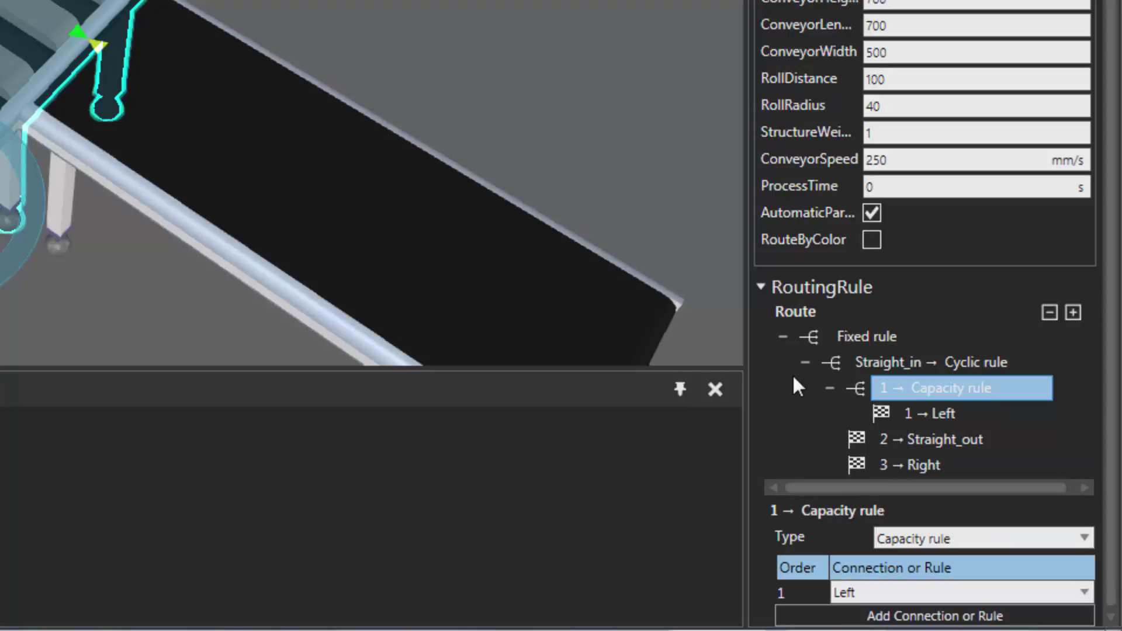
Step: Review the Fixed rule and its nested Cyclic rule settings, and test them by running and resetting the simulation
left_click(863, 342)
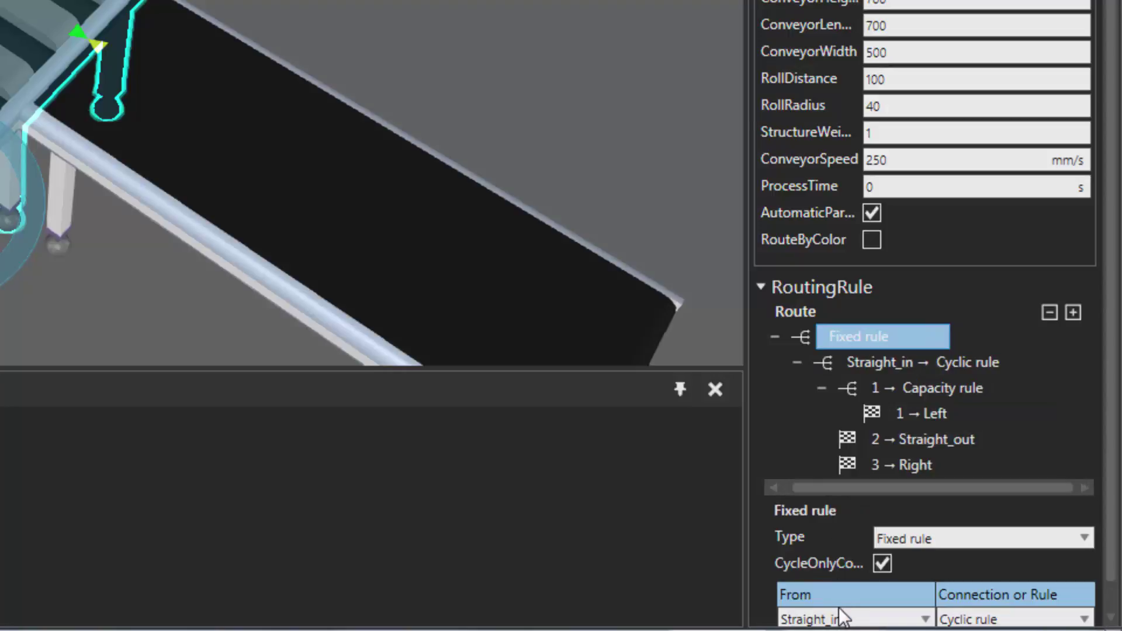
left_click_drag(1112, 466, 1113, 556)
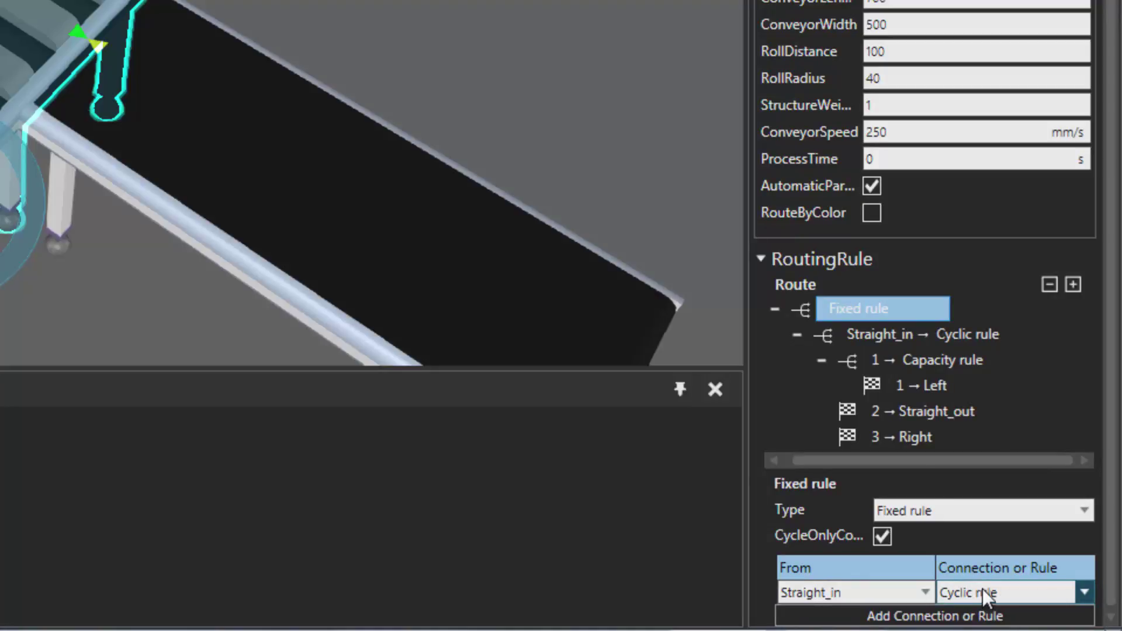
left_click(892, 338)
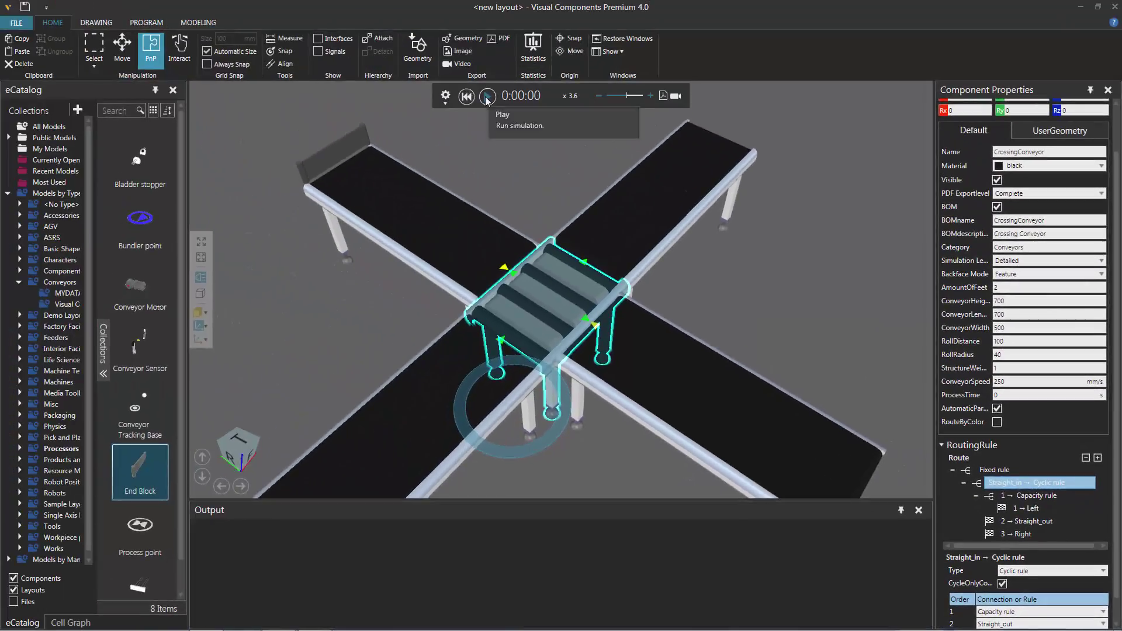
left_click(487, 97)
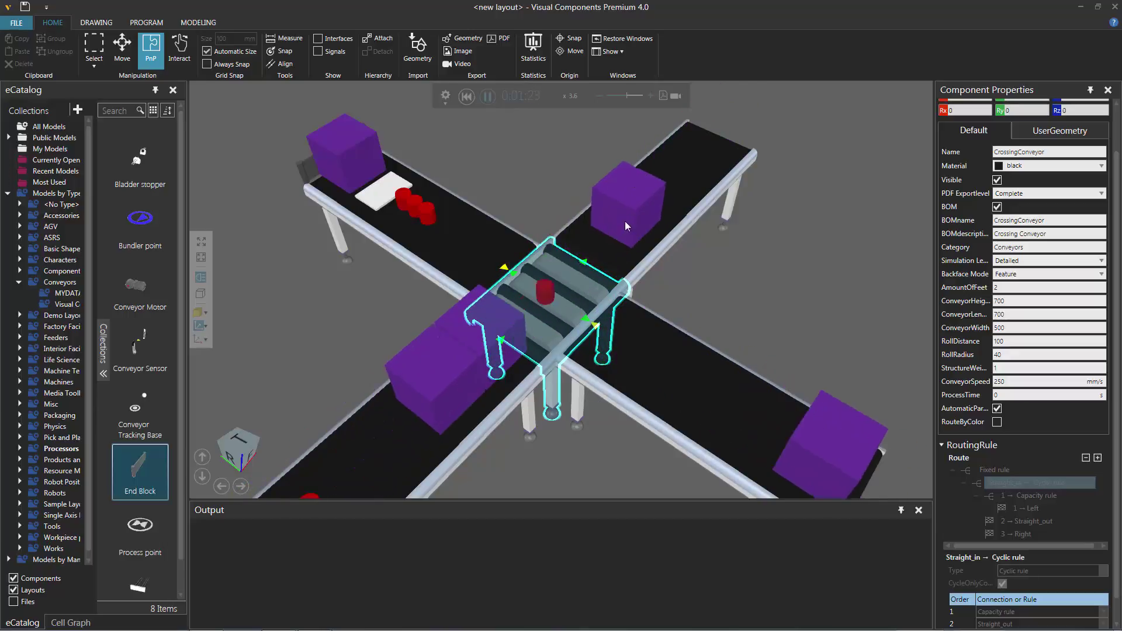
left_click(467, 95)
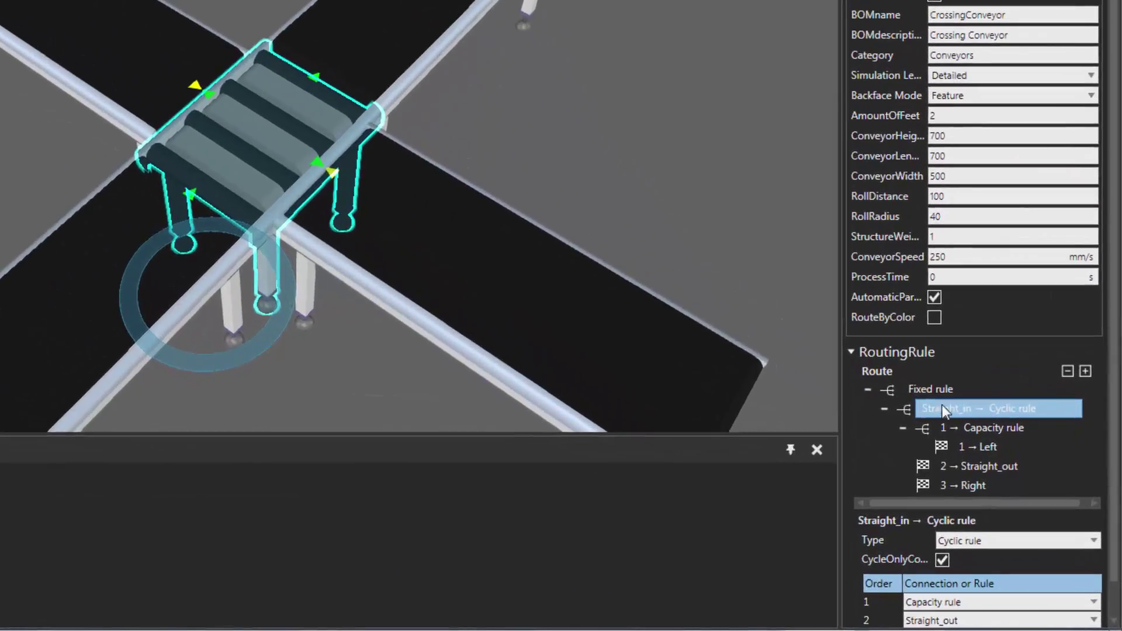
Step: Change the top-level routing rule type from Fixed rule to Percentage rule, accepting the removal of all child rules
left_click(936, 391)
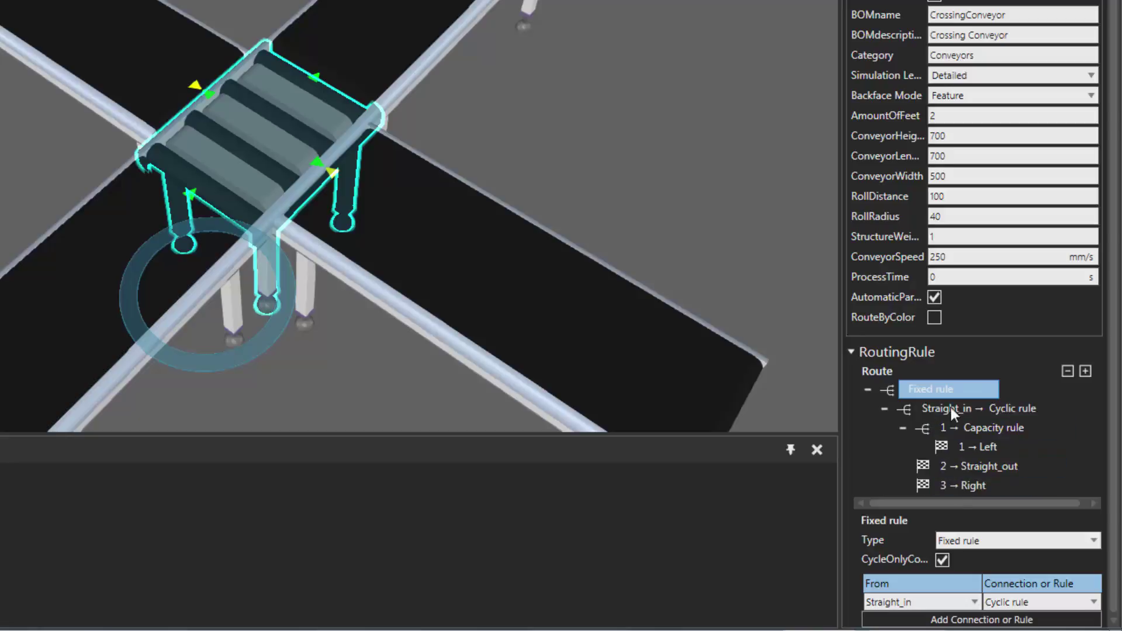
left_click(999, 540)
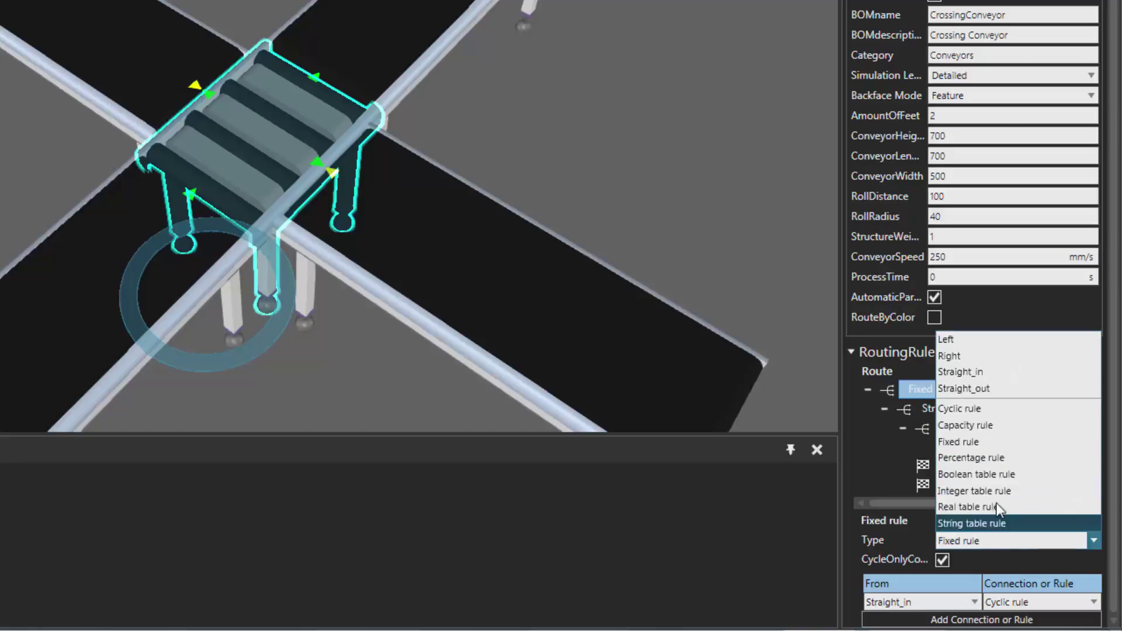
left_click(991, 458)
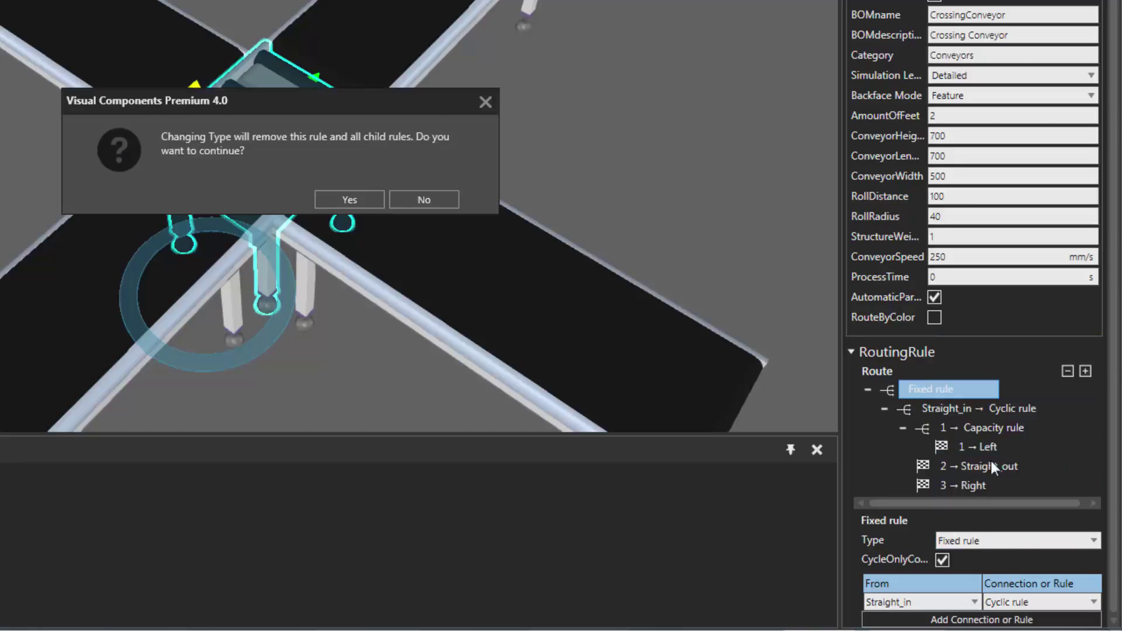
left_click(374, 196)
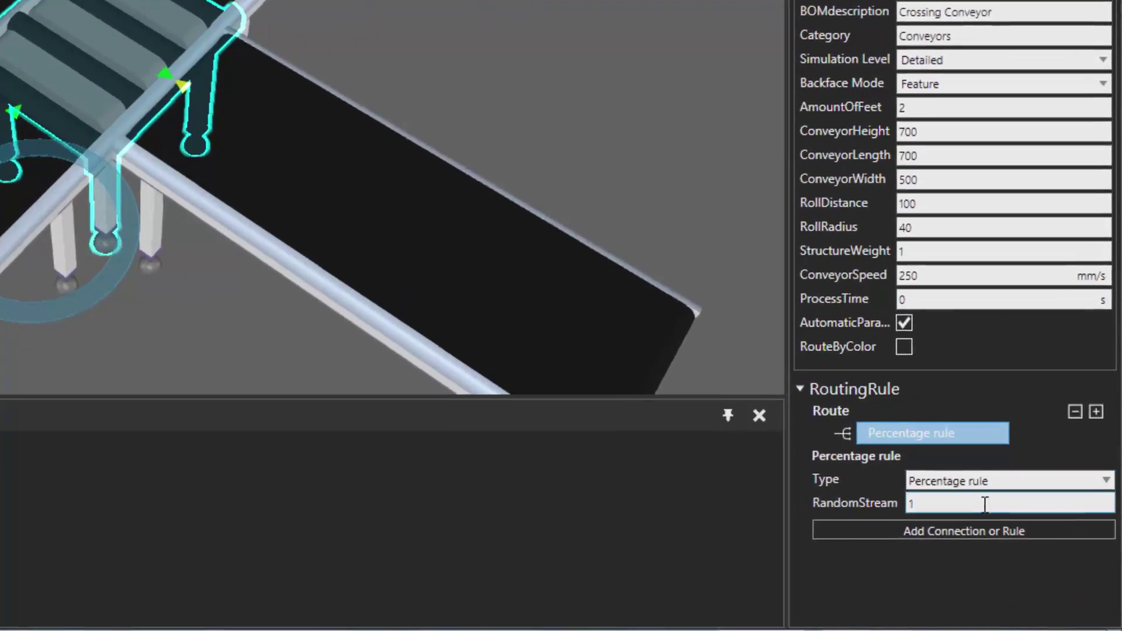
Step: Add a Straight_out connection at 100 percent to the Percentage rule, and test it by running and resetting the simulation
left_click(969, 530)
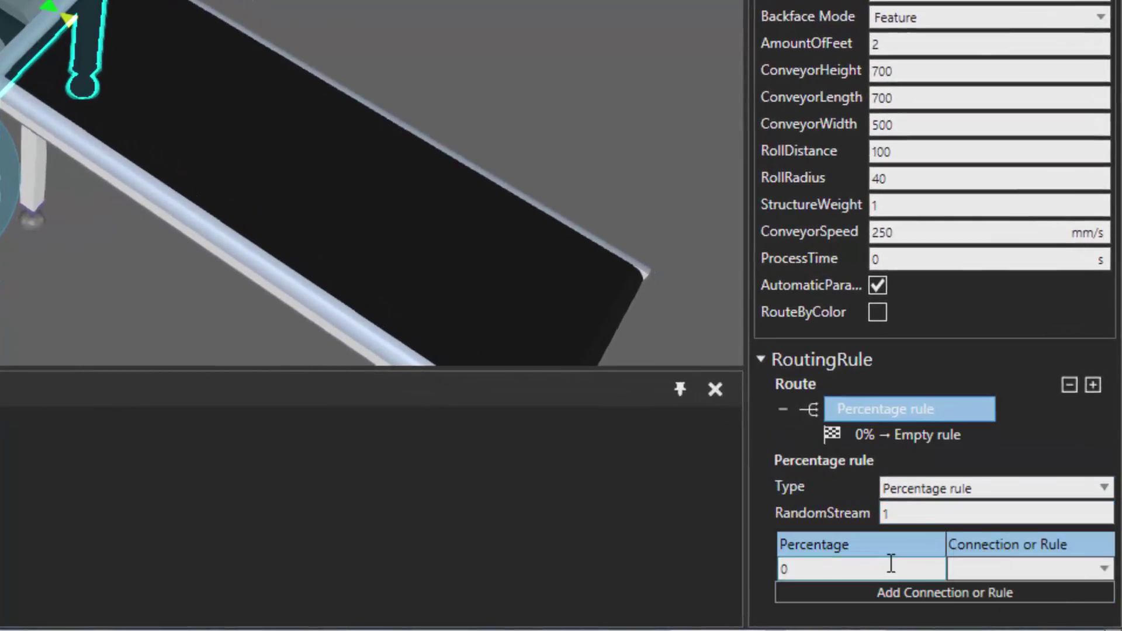
left_click(998, 569)
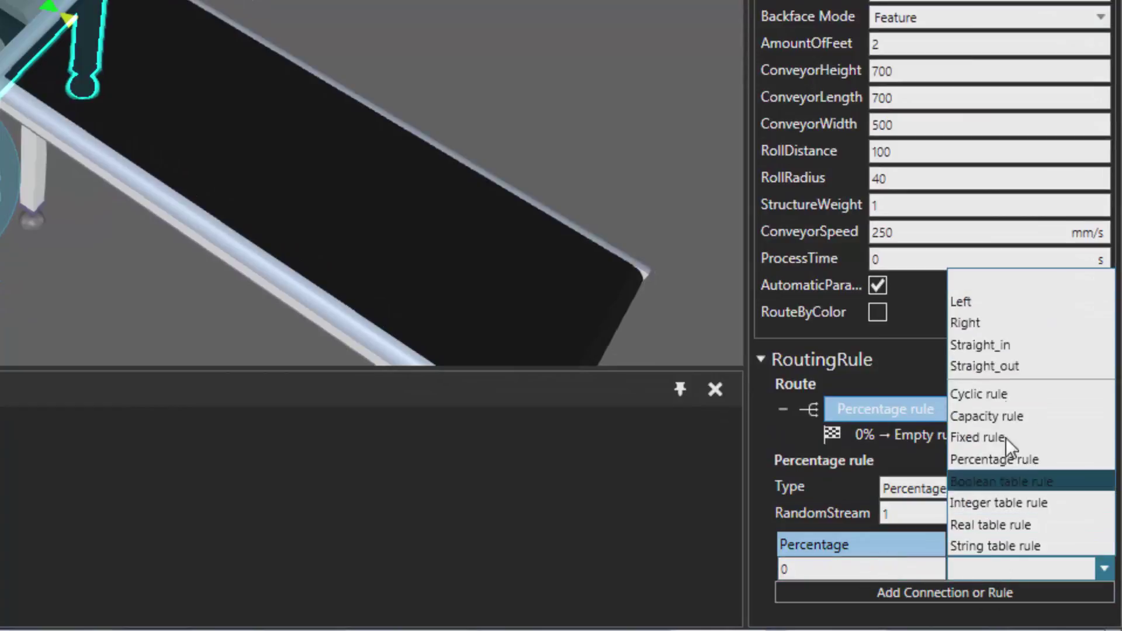
left_click(1005, 366)
left_click(826, 566)
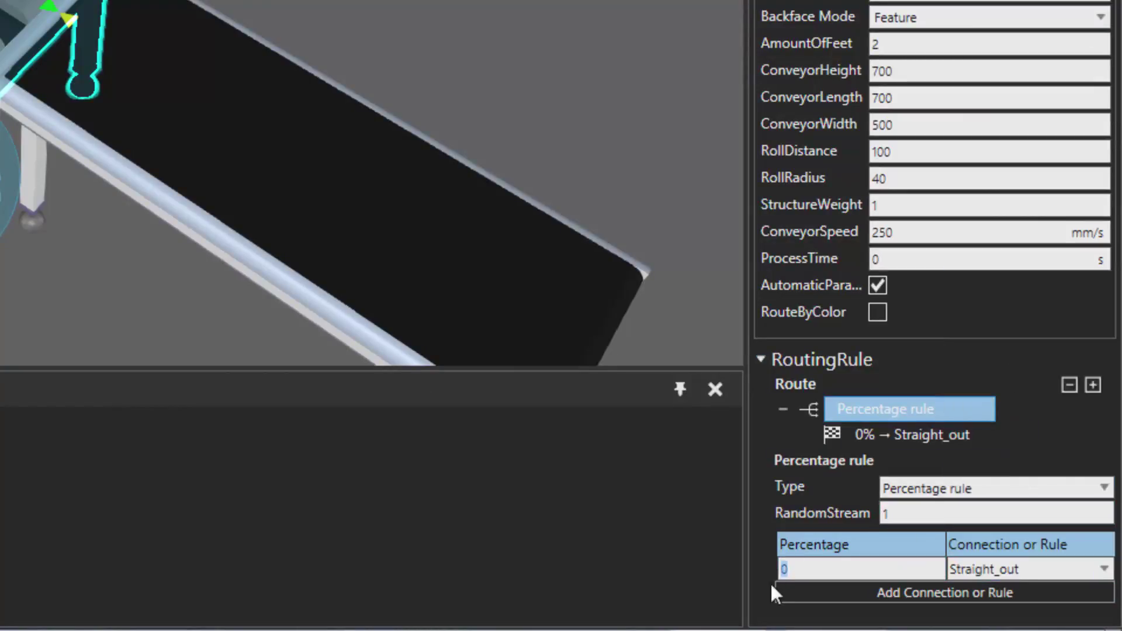
type("100")
key("Return")
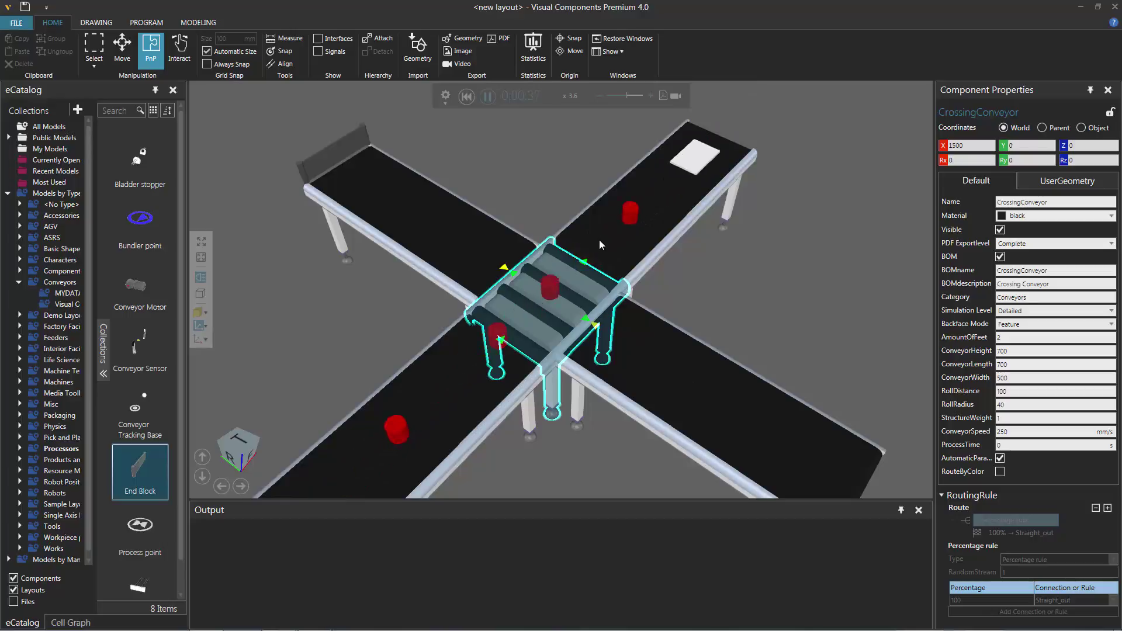
left_click(466, 96)
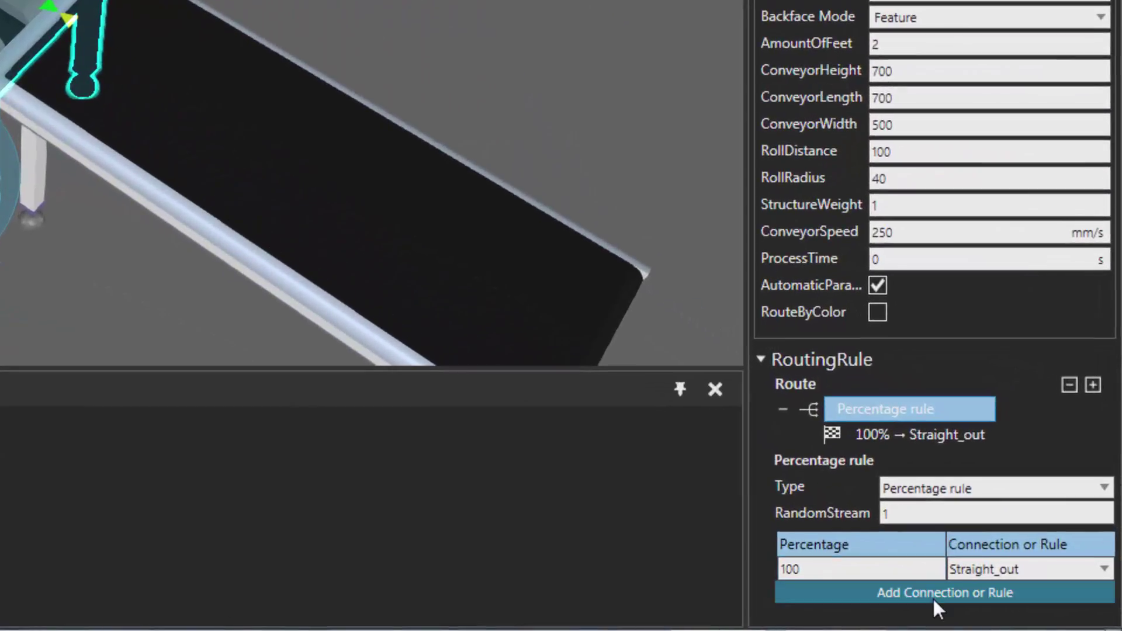
Step: Set the Straight_out percentage to 50 and add a second connection to Right at 50 percent
left_click(933, 598)
scroll(886, 562, "down", 1)
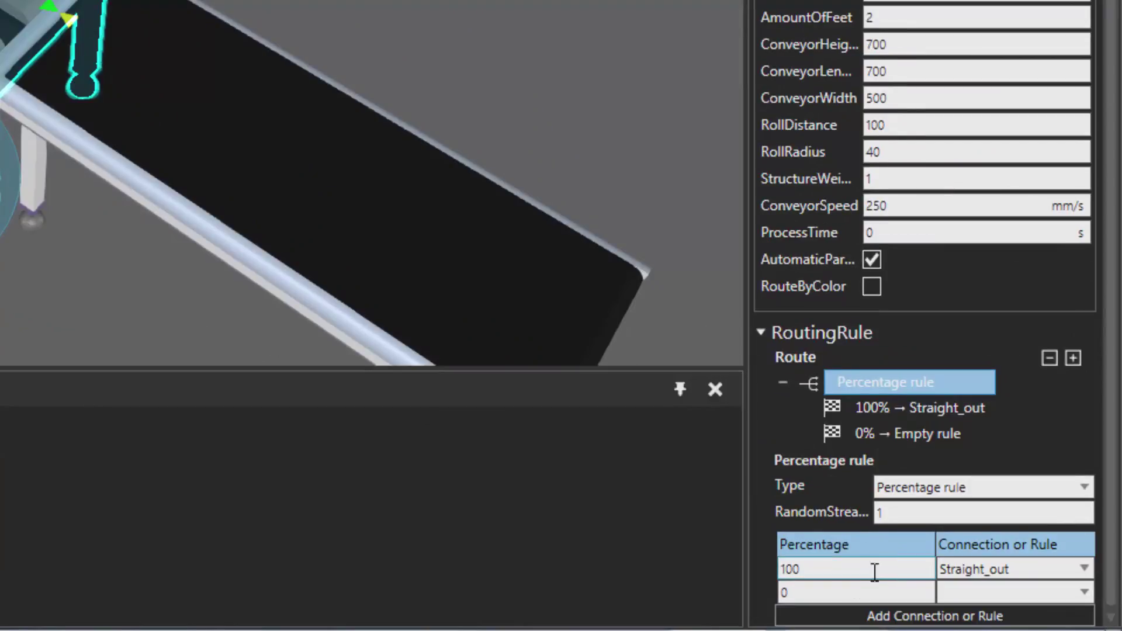
left_click(819, 571)
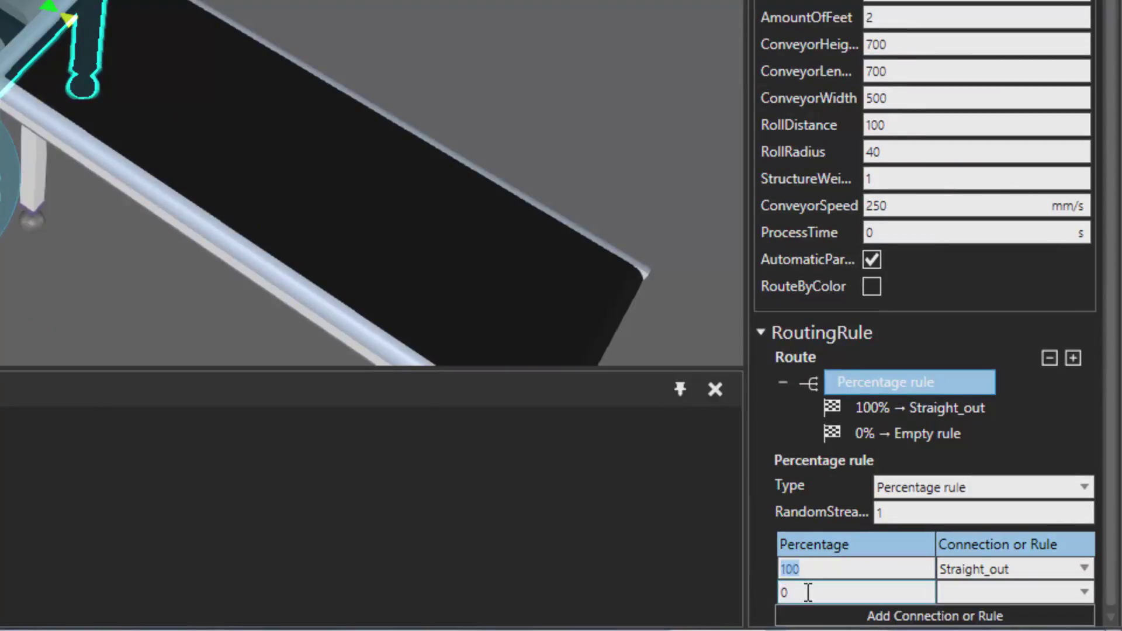
type("50")
left_click(809, 592)
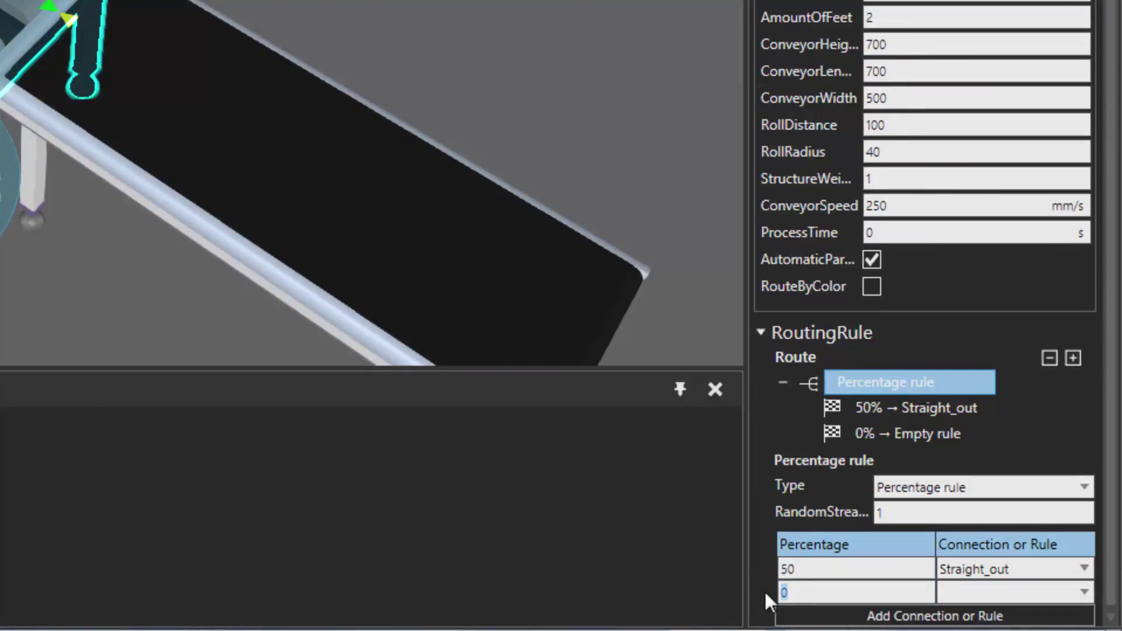
type("50")
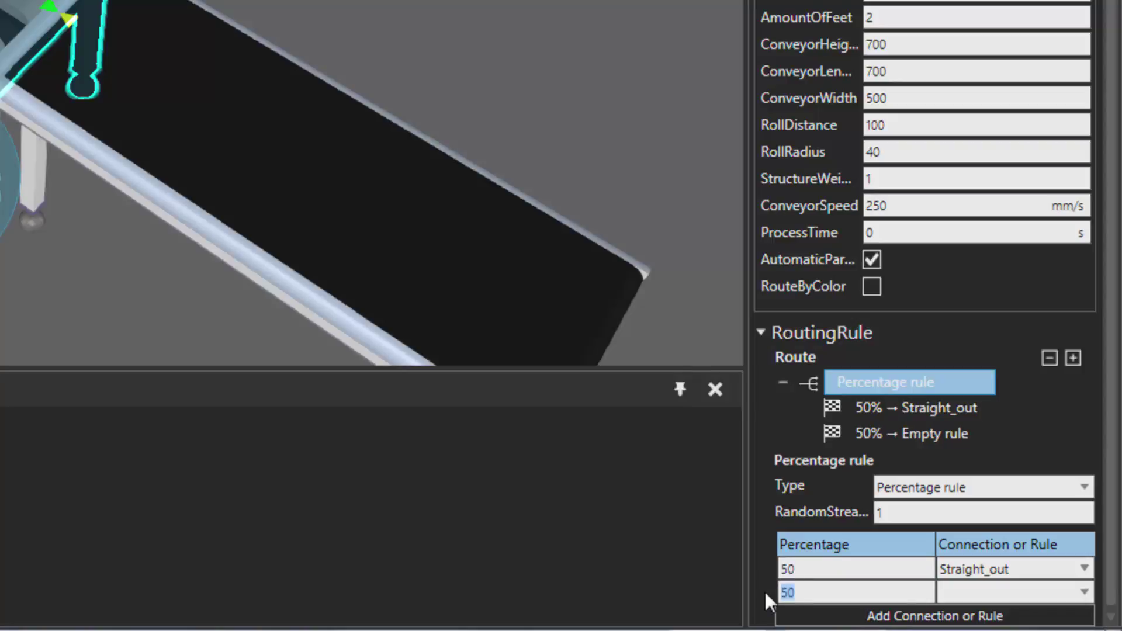
left_click(970, 596)
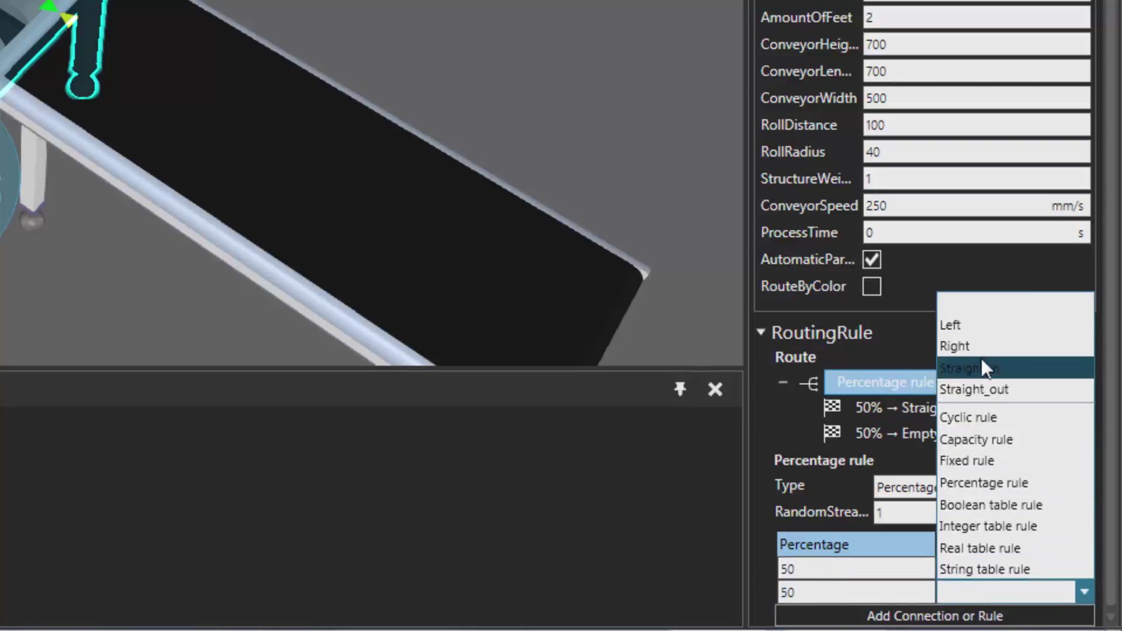
left_click(980, 351)
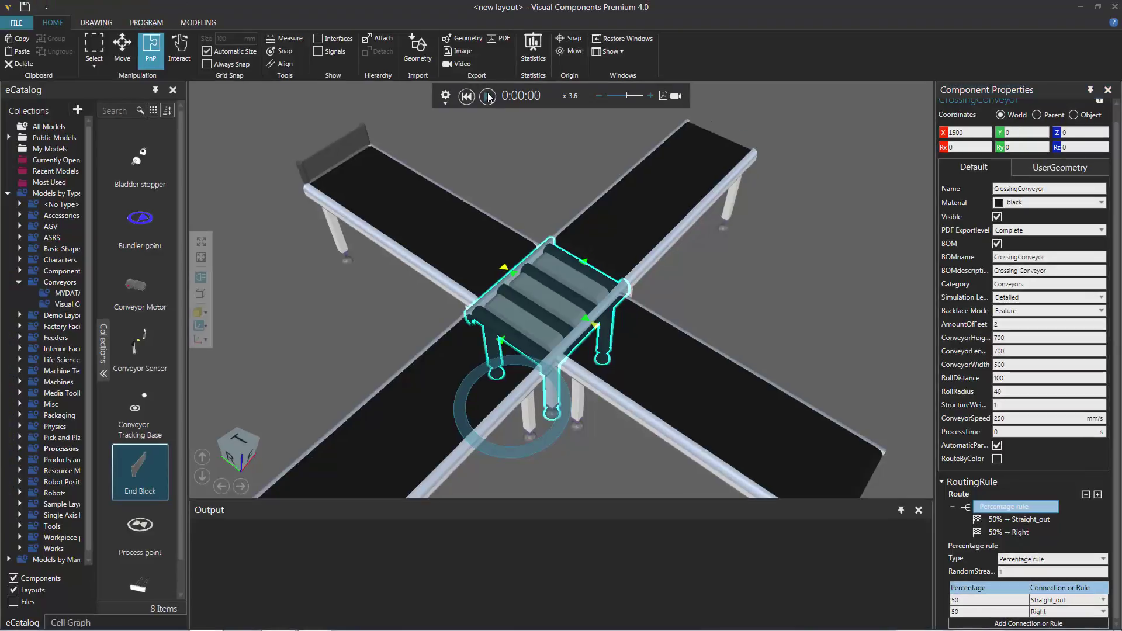
Step: Test the 50/50 percentage routing by running the simulation and resetting it
left_click(488, 96)
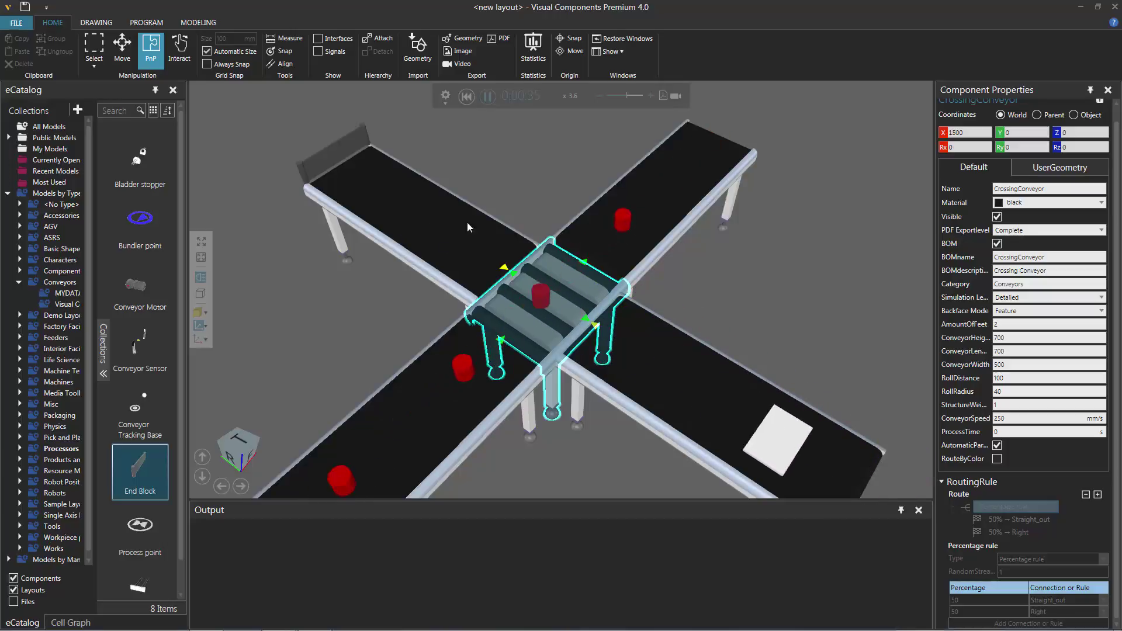
left_click(467, 95)
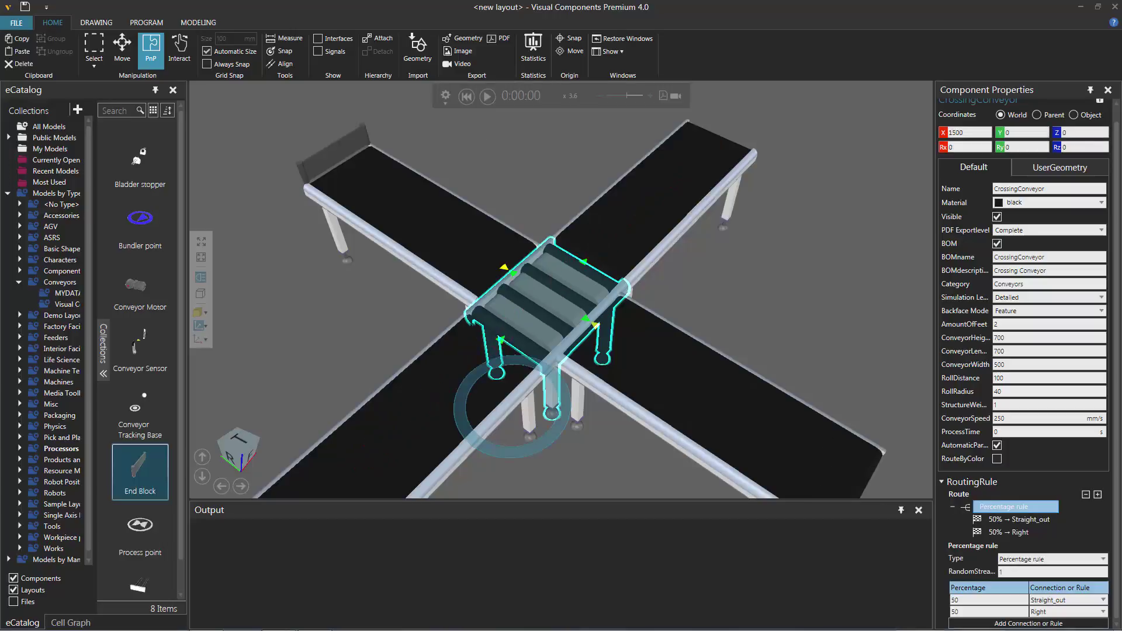
Step: Change the crossing conveyor's top-level routing rule type from Percentage rule to String table rule, accepting the removal of all child rules
right_click_drag(710, 321, 608, 288)
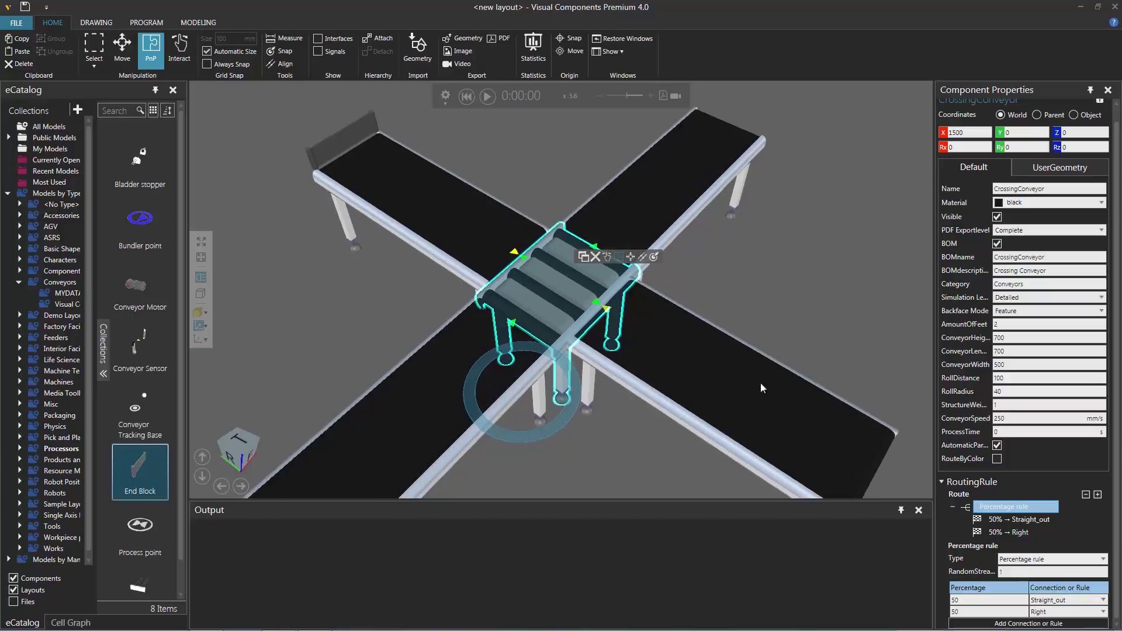
left_click(1017, 507)
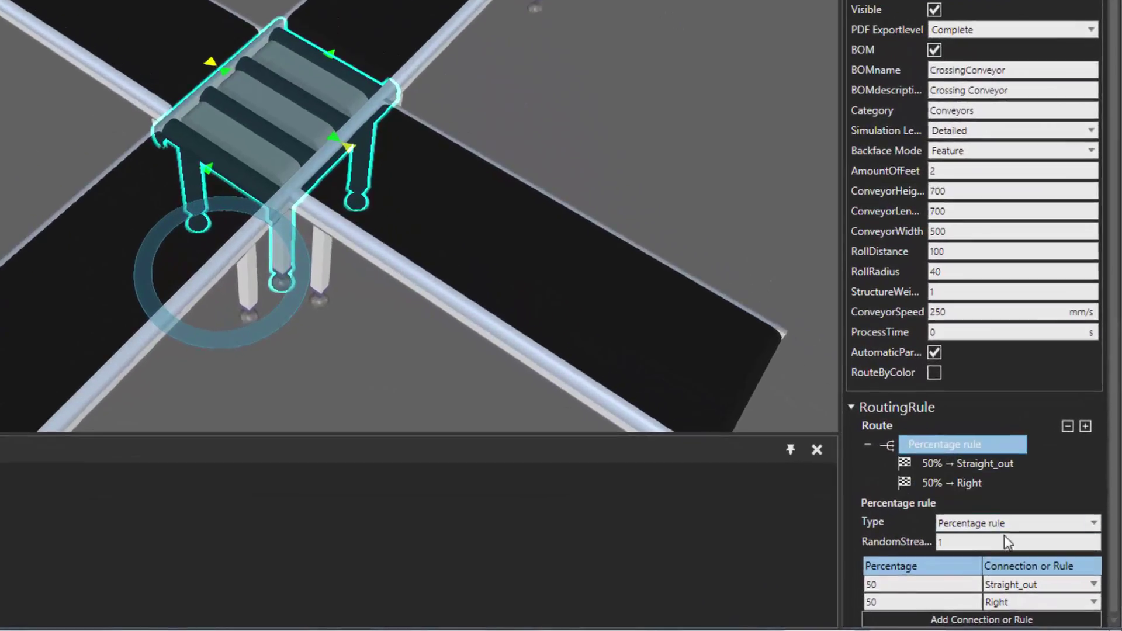
left_click(1050, 559)
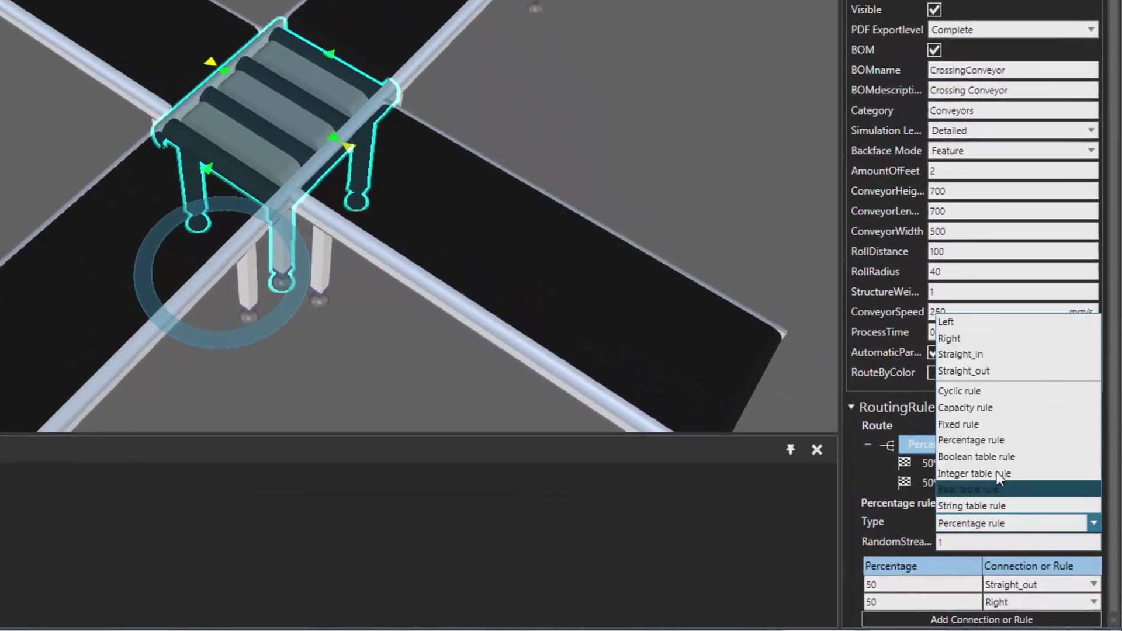
left_click(987, 506)
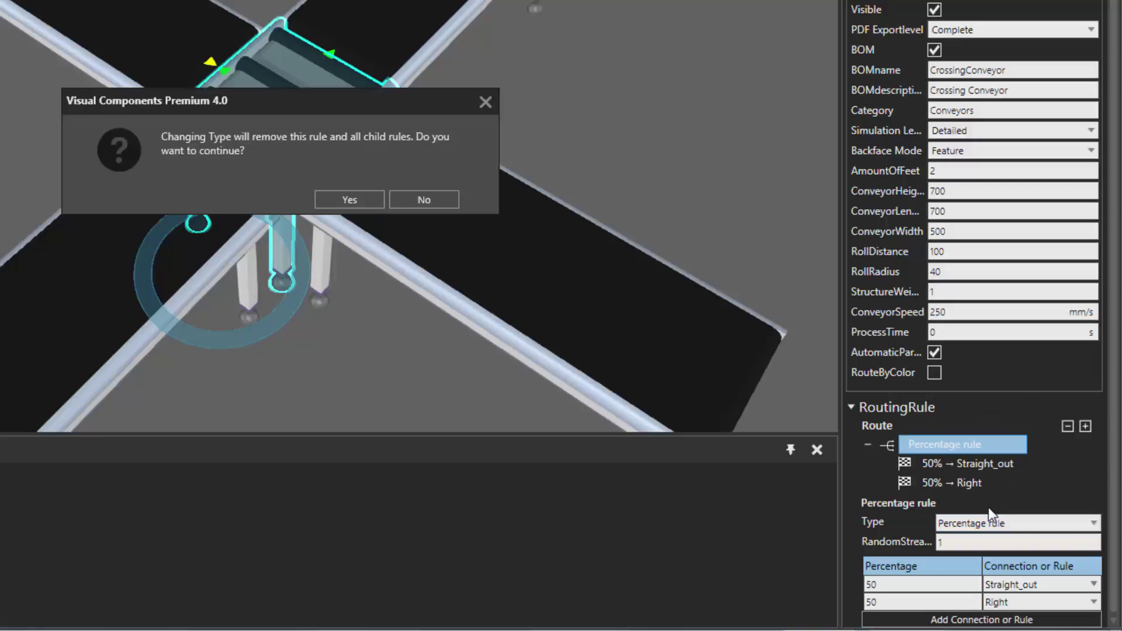
left_click(349, 201)
Step: Set the String table rule's Variable to ProdID
left_click(958, 523)
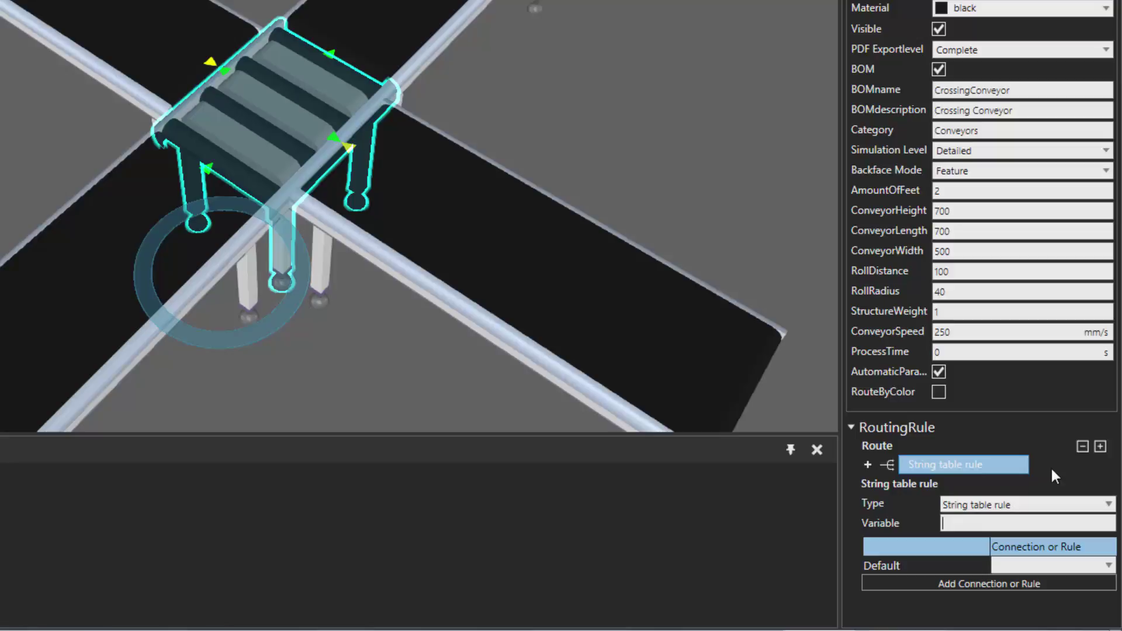
type("ProdID")
key("Return")
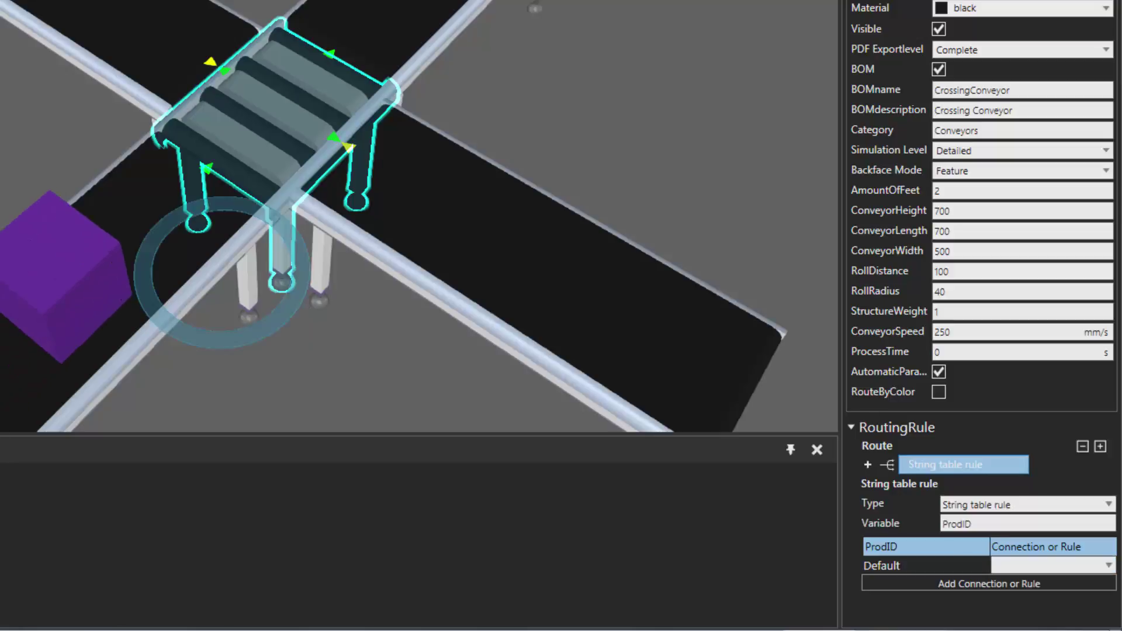
Step: Check the ProdID property of the purple cube and of the white pallet on the infeed conveyor
left_click(59, 270)
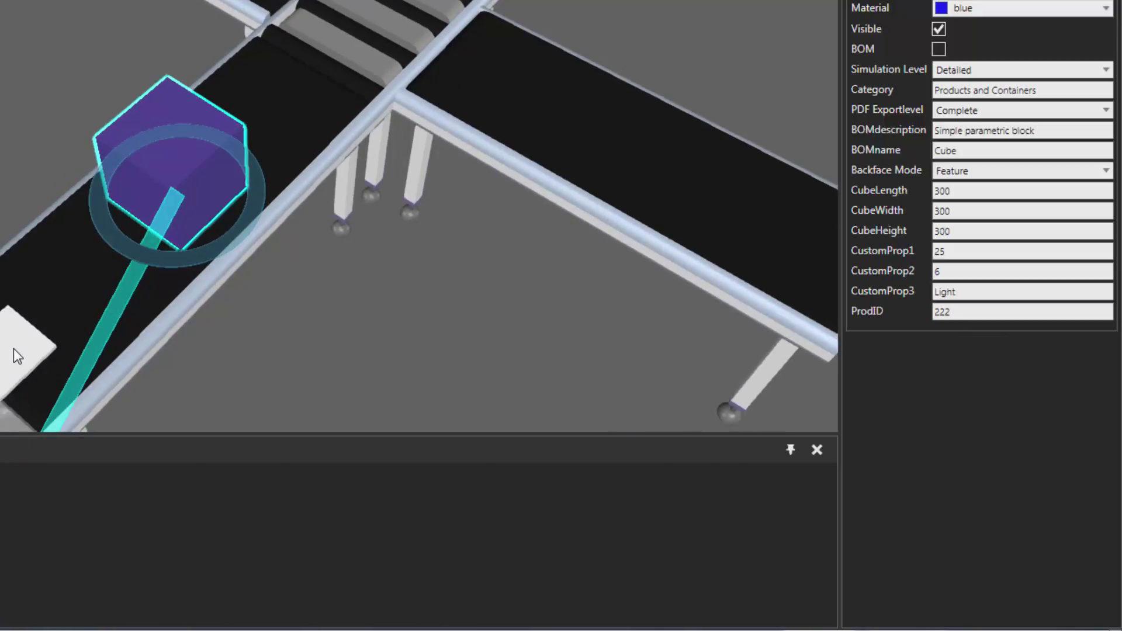
left_click(17, 355)
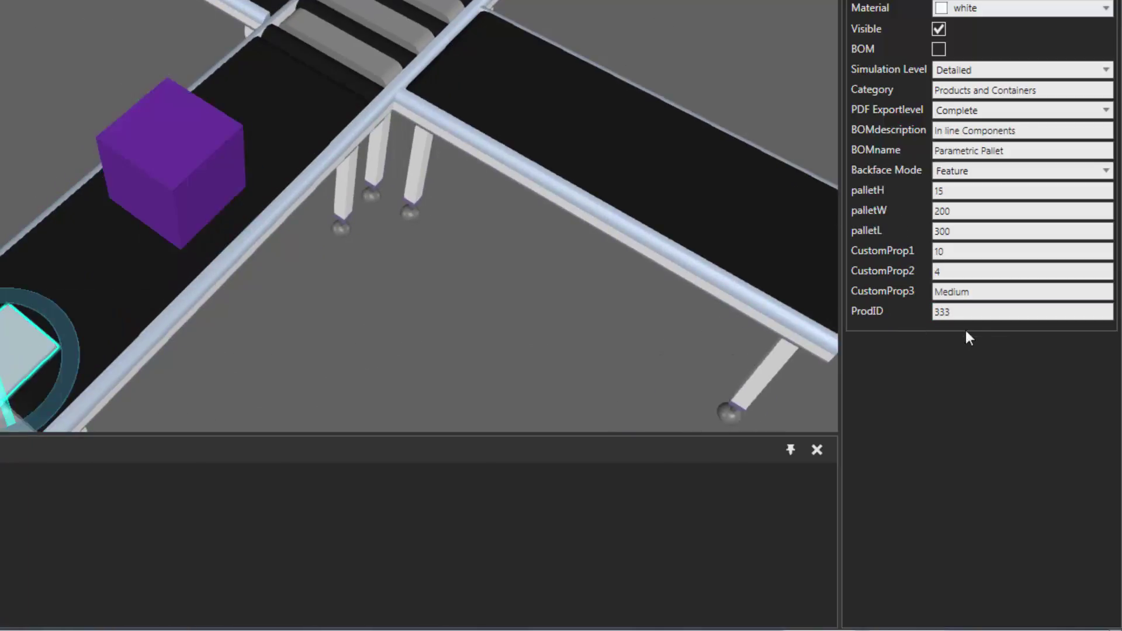
middle_click_drag(456, 324, 482, 208)
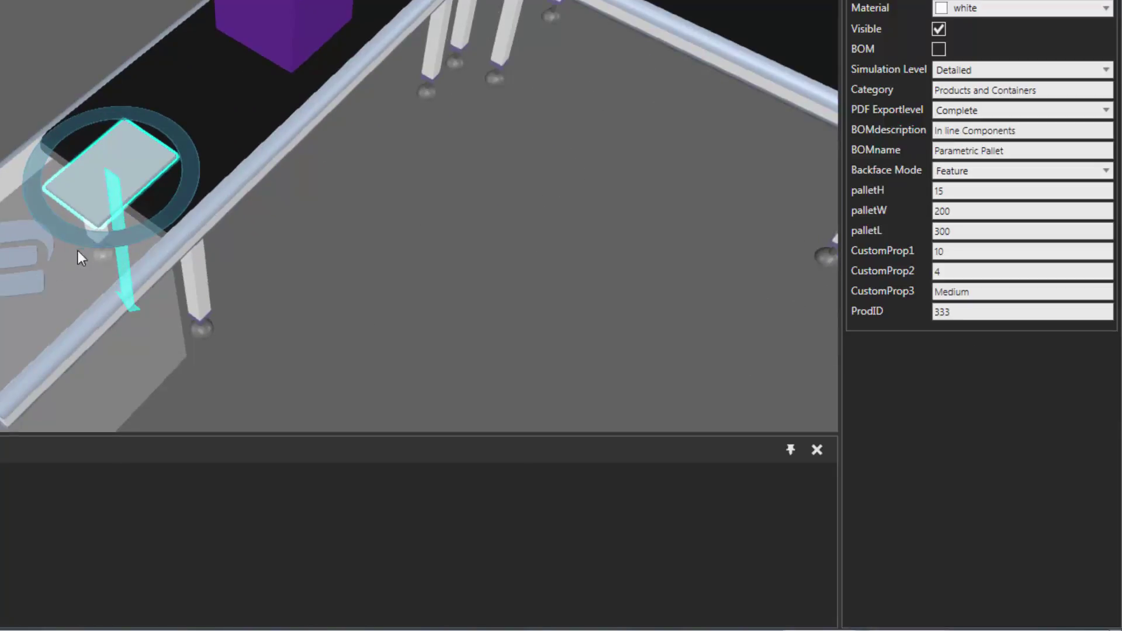
middle_click_drag(583, 233, 475, 337)
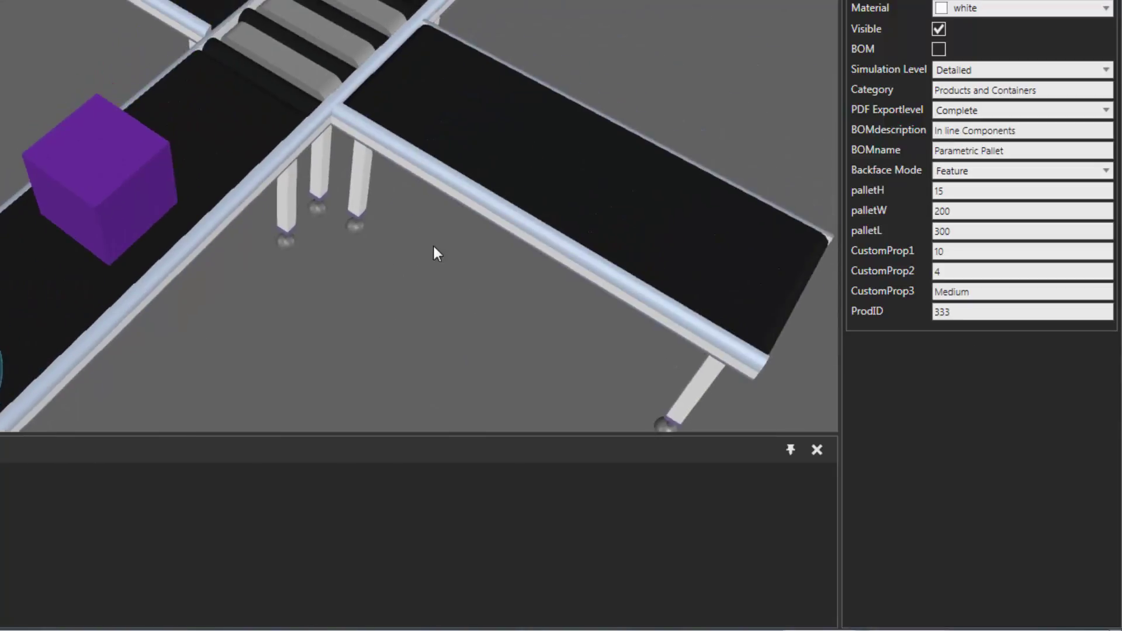
middle_click_drag(414, 272, 380, 367)
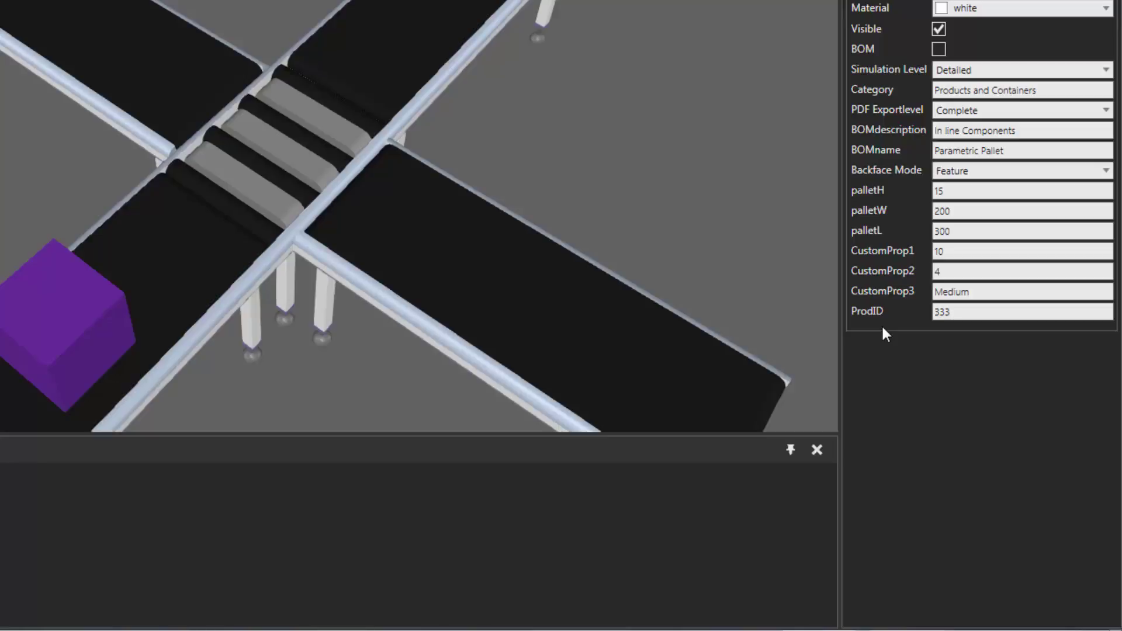
Step: Set the Default connection of the crossing conveyor's String table rule to Straight_out
left_click(303, 150)
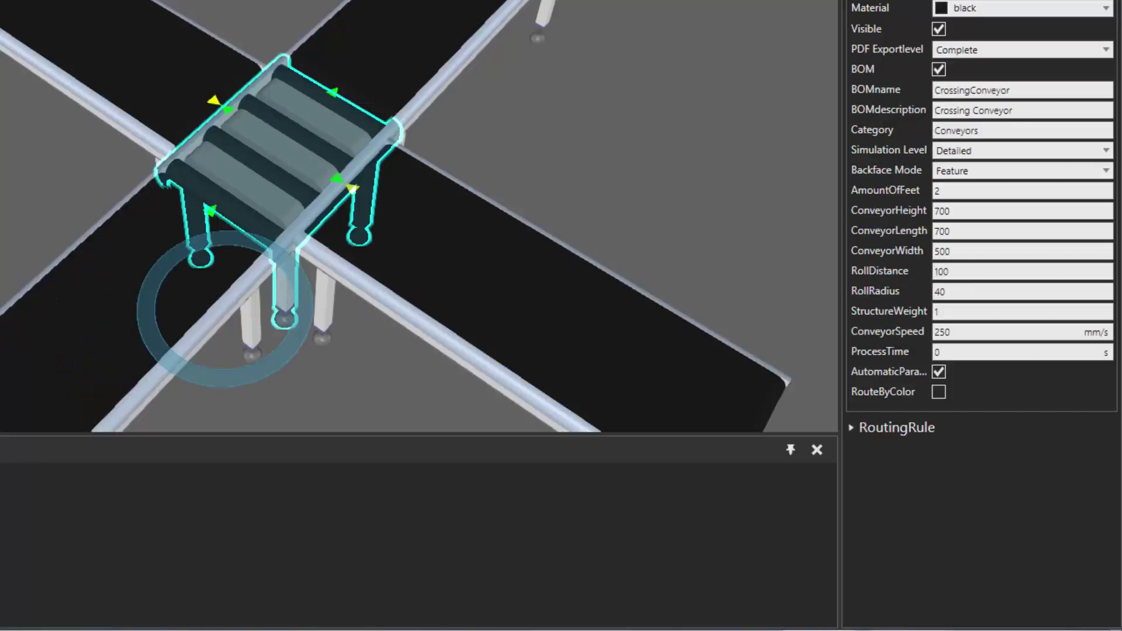
left_click(848, 427)
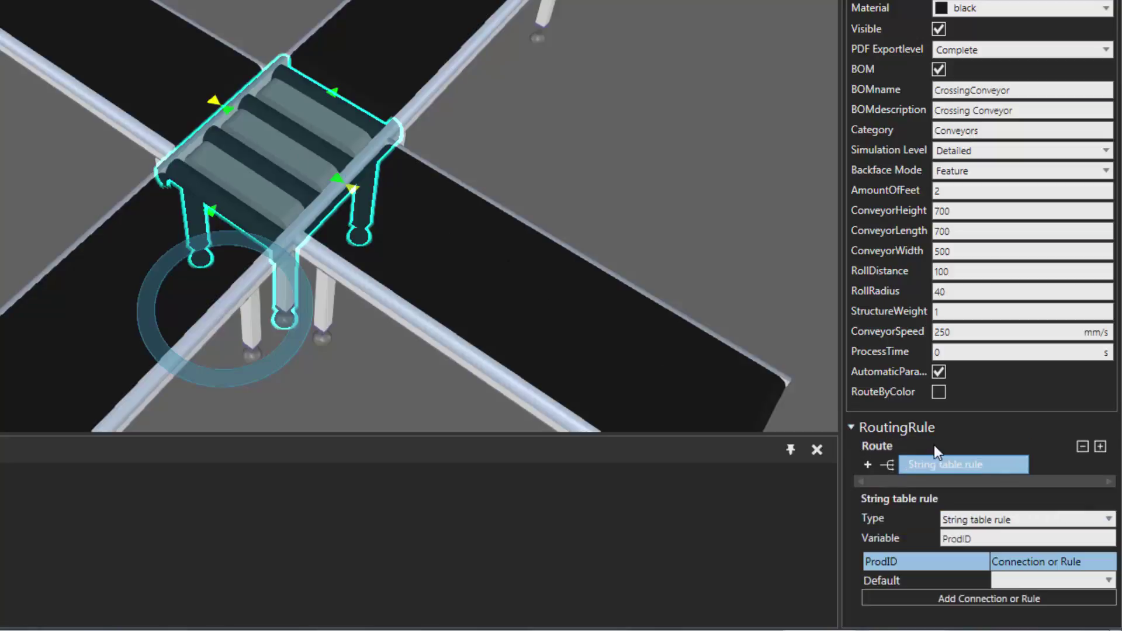
double_click(966, 539)
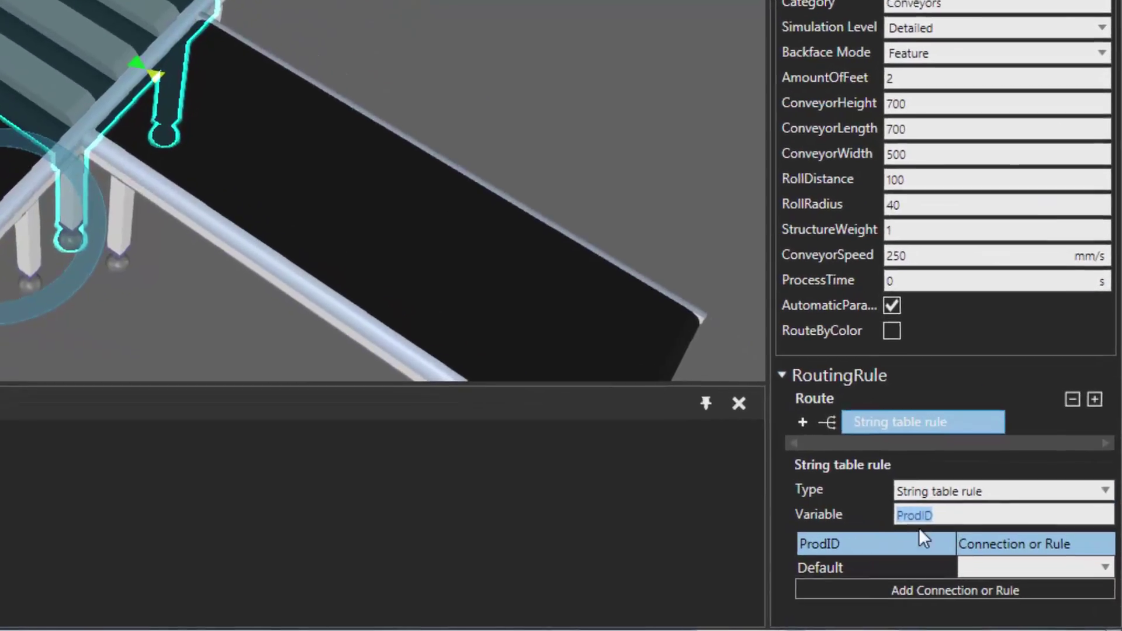
left_click(1019, 566)
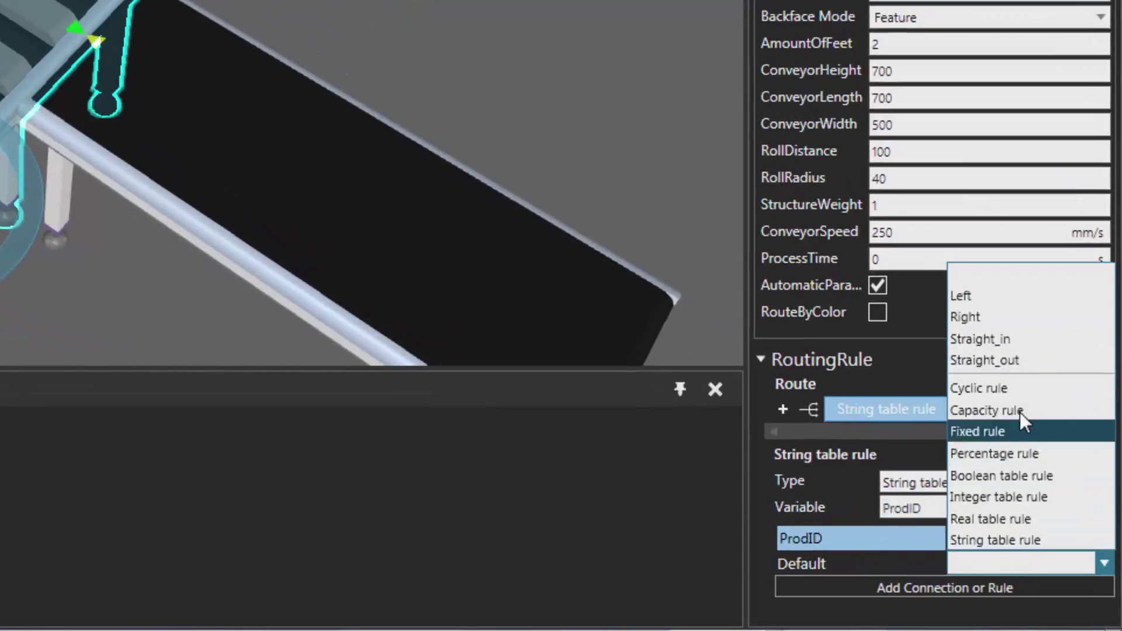
left_click(1015, 359)
Step: Add a String table rule entry that routes ProdID 111 to Left
left_click(925, 568)
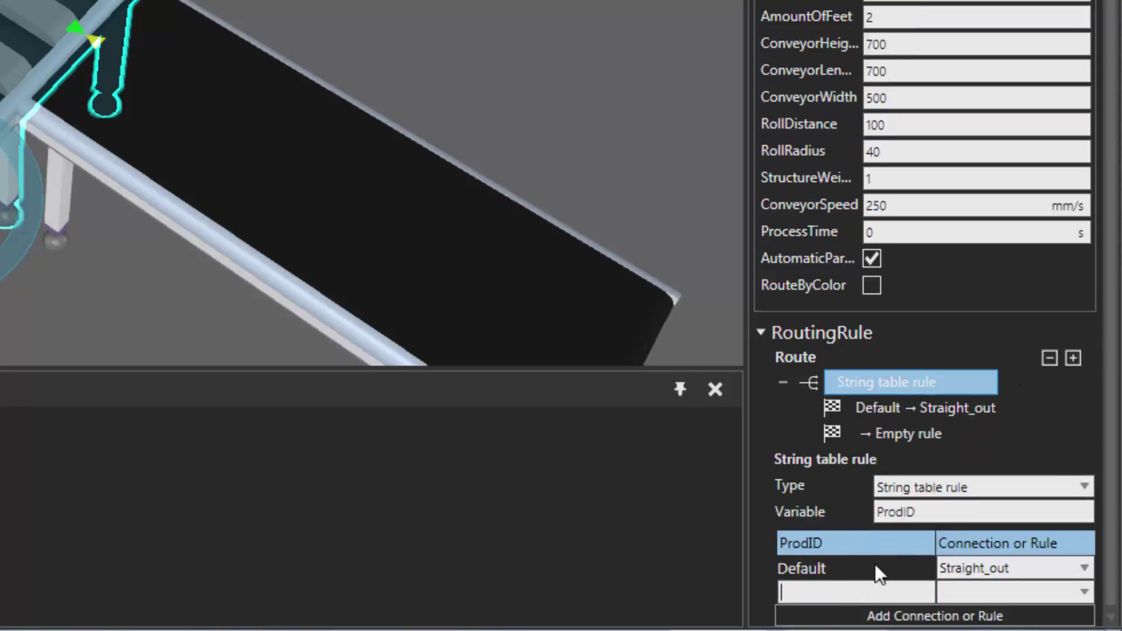
type("111")
left_click(990, 597)
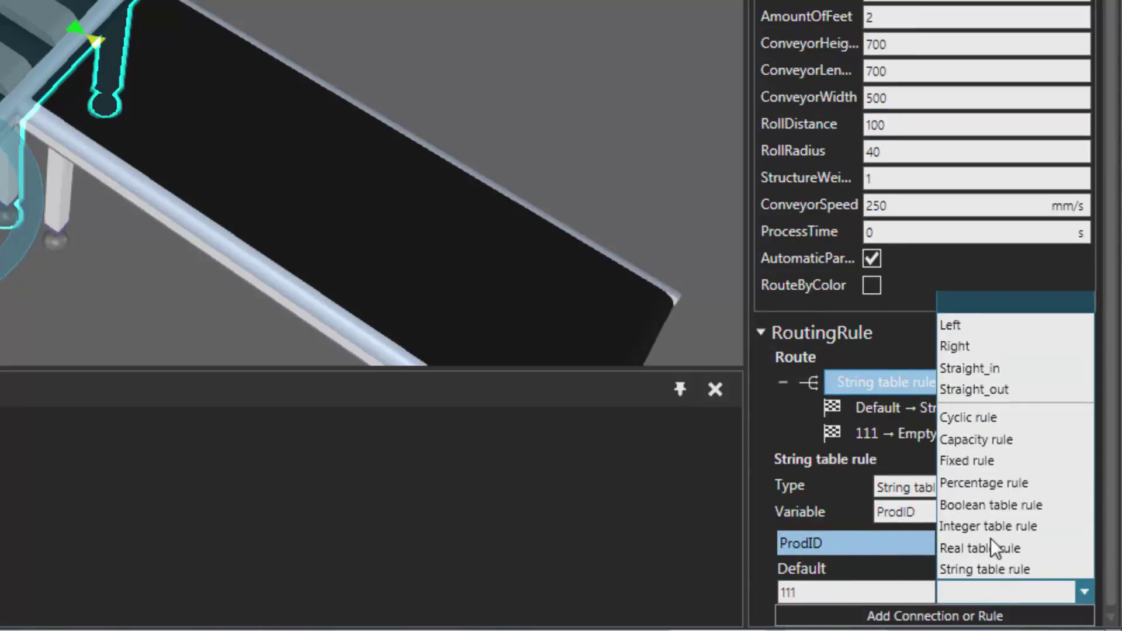
left_click(1012, 328)
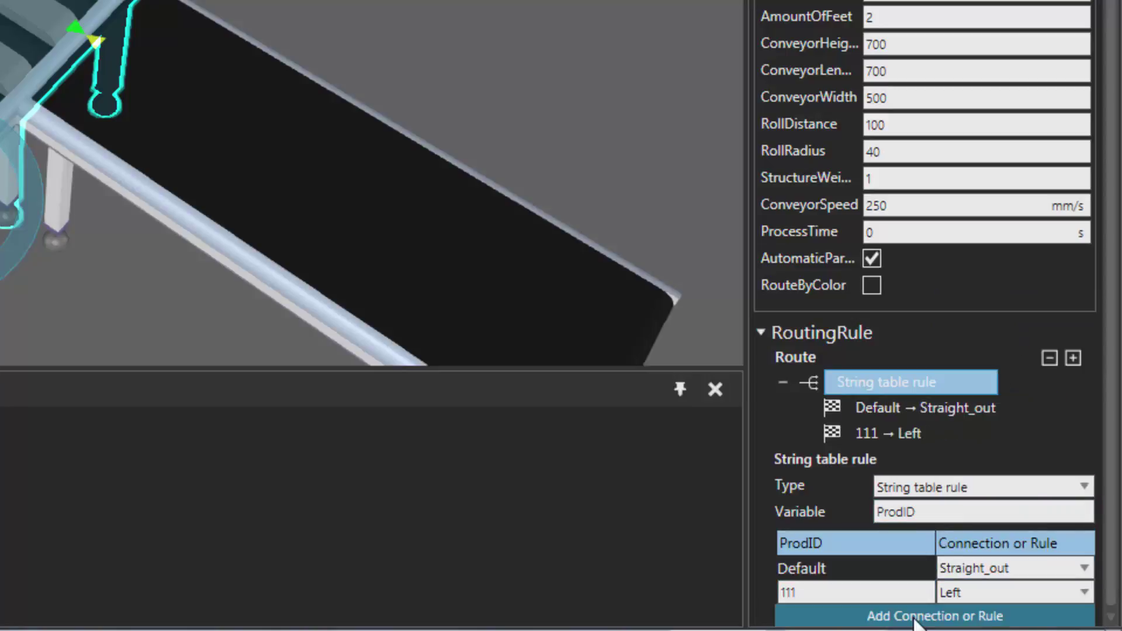
Step: Add a String table rule entry that routes ProdID 222 to Straight_out
left_click(879, 617)
left_click(826, 594)
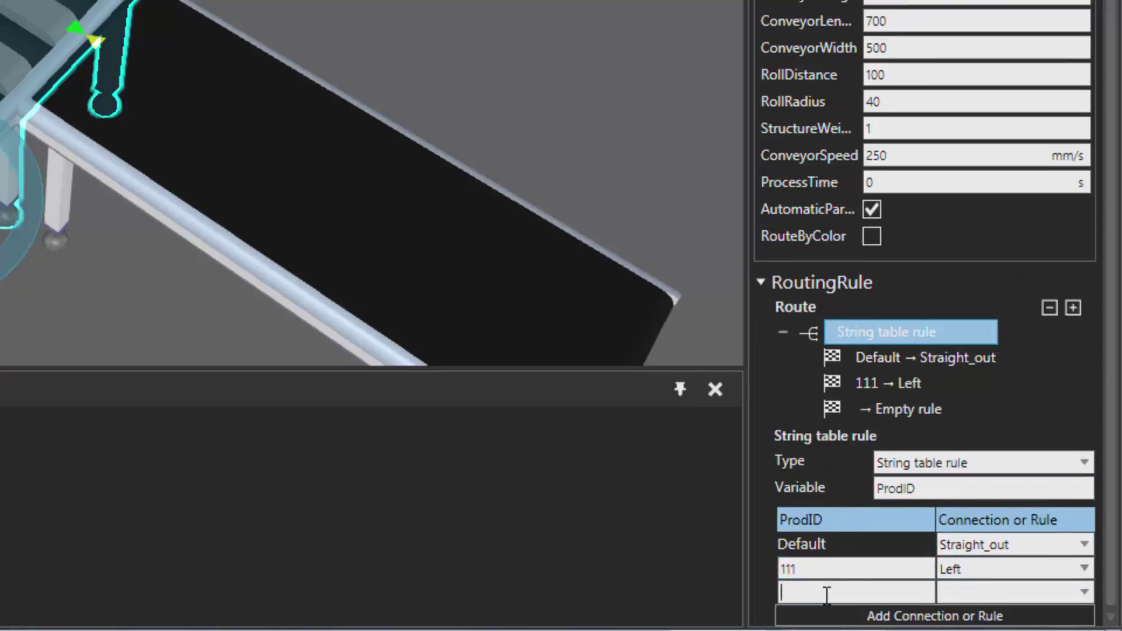
type("222")
left_click(952, 595)
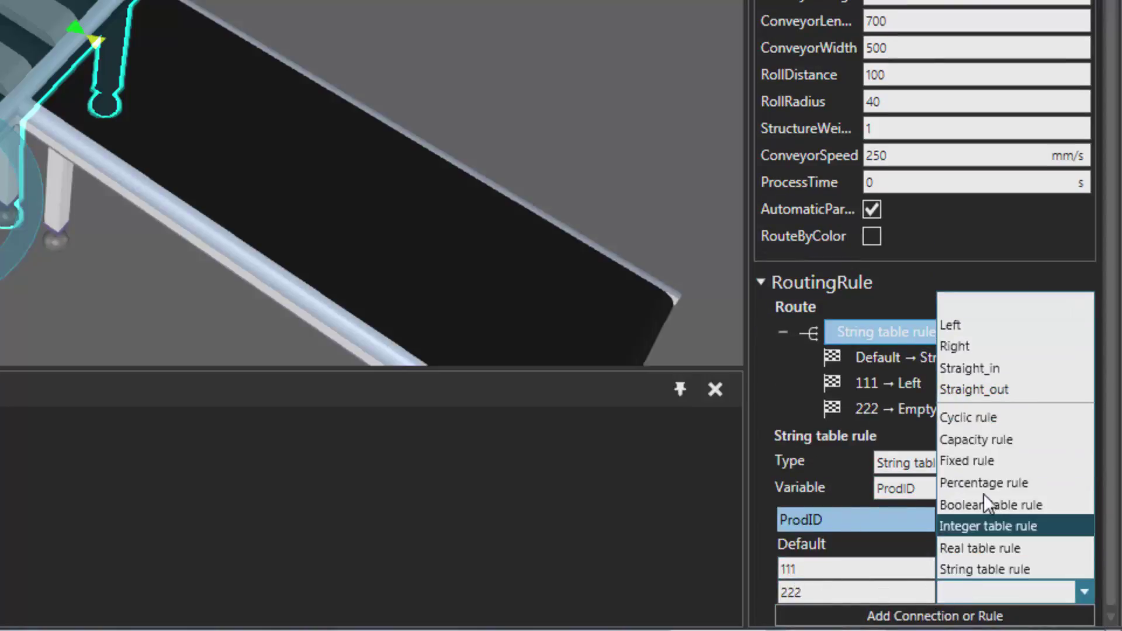
left_click(991, 388)
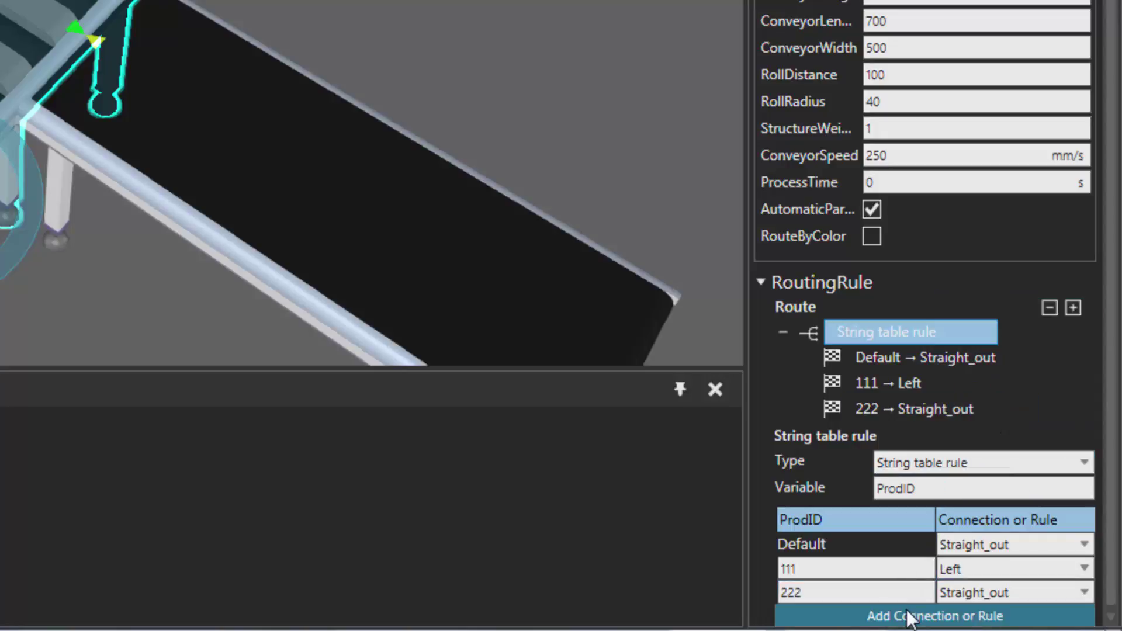
Step: Add a String table rule entry that routes ProdID 333 to Right
left_click(882, 616)
scroll(885, 546, "down", 2)
left_click(837, 592)
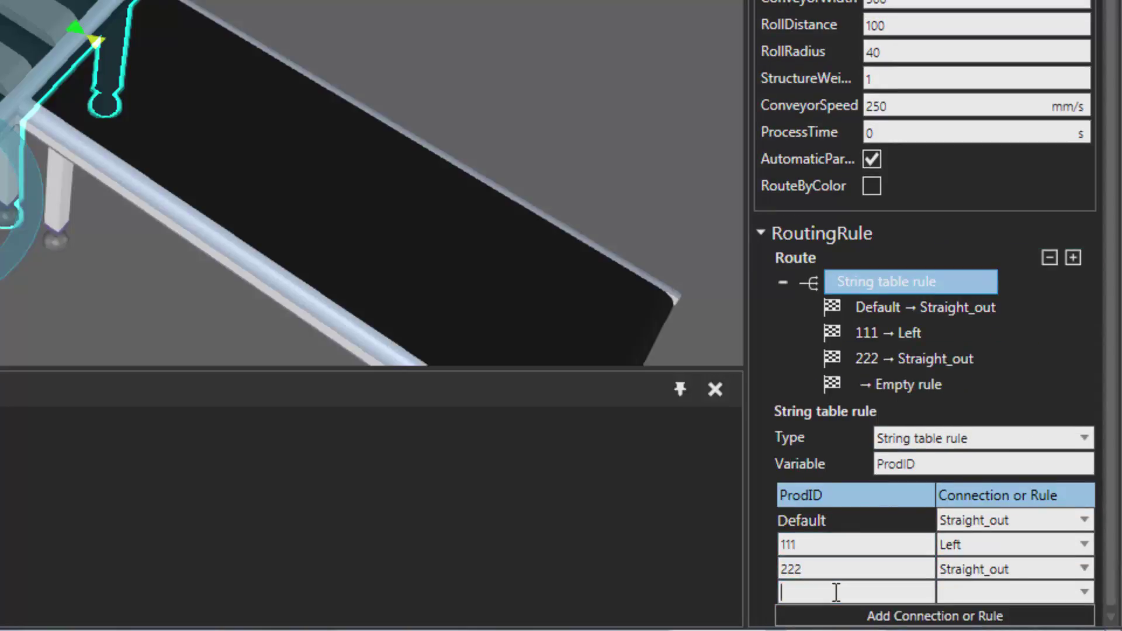
type("333")
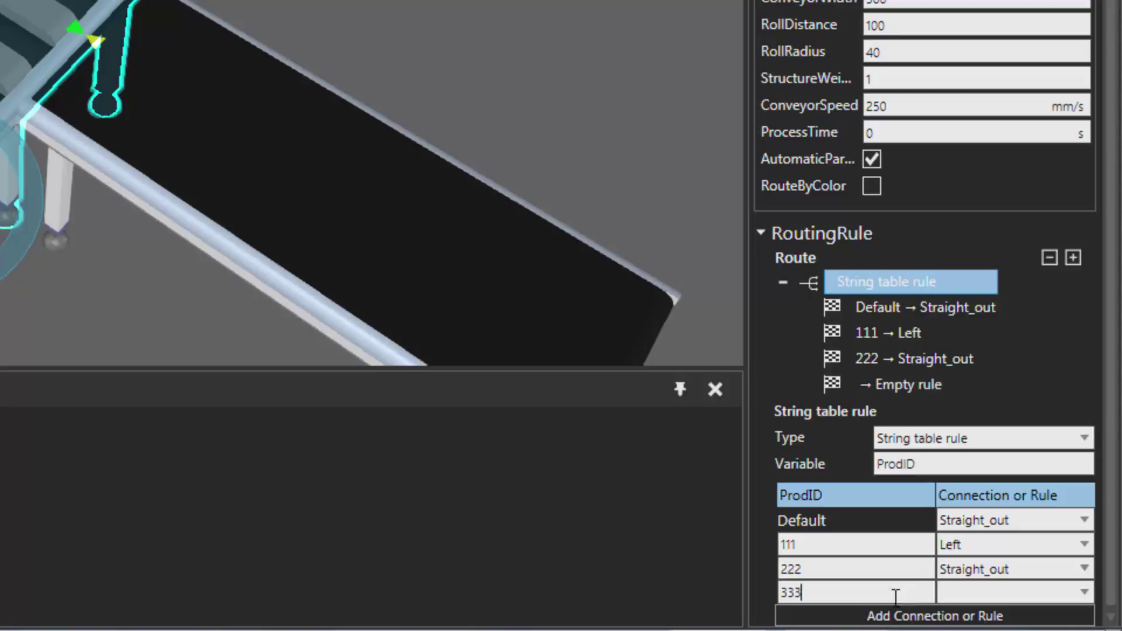
left_click(973, 597)
left_click(994, 347)
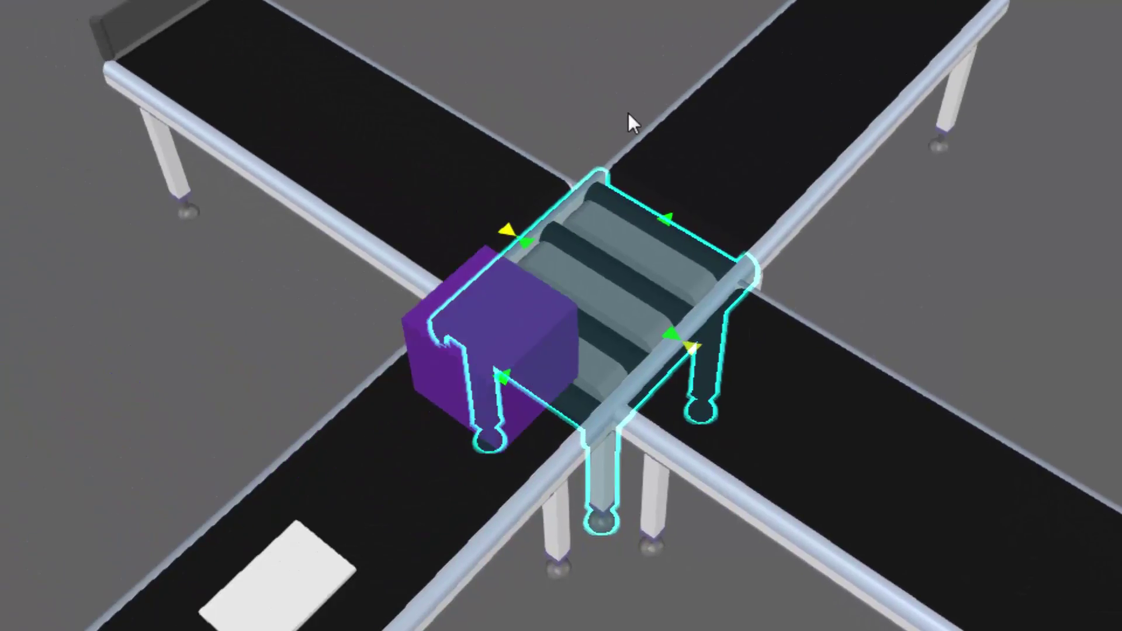
Step: Test the ProdID routing in simulation, inspect the properties of a red cylinder on the left branch, and reset the simulation
left_click(722, 123)
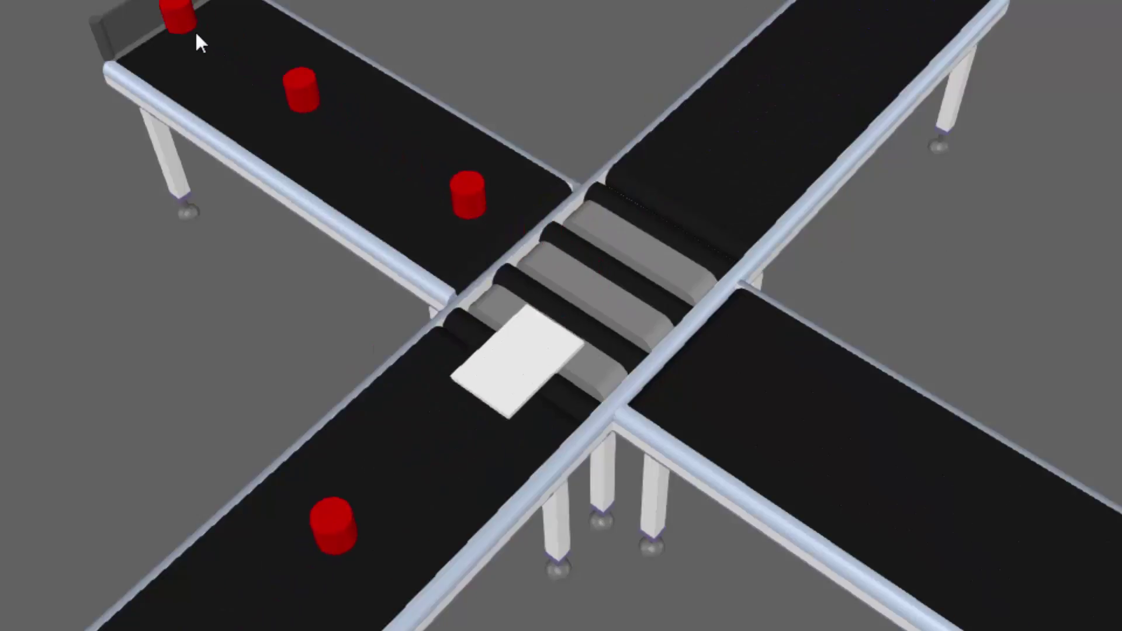
left_click(181, 20)
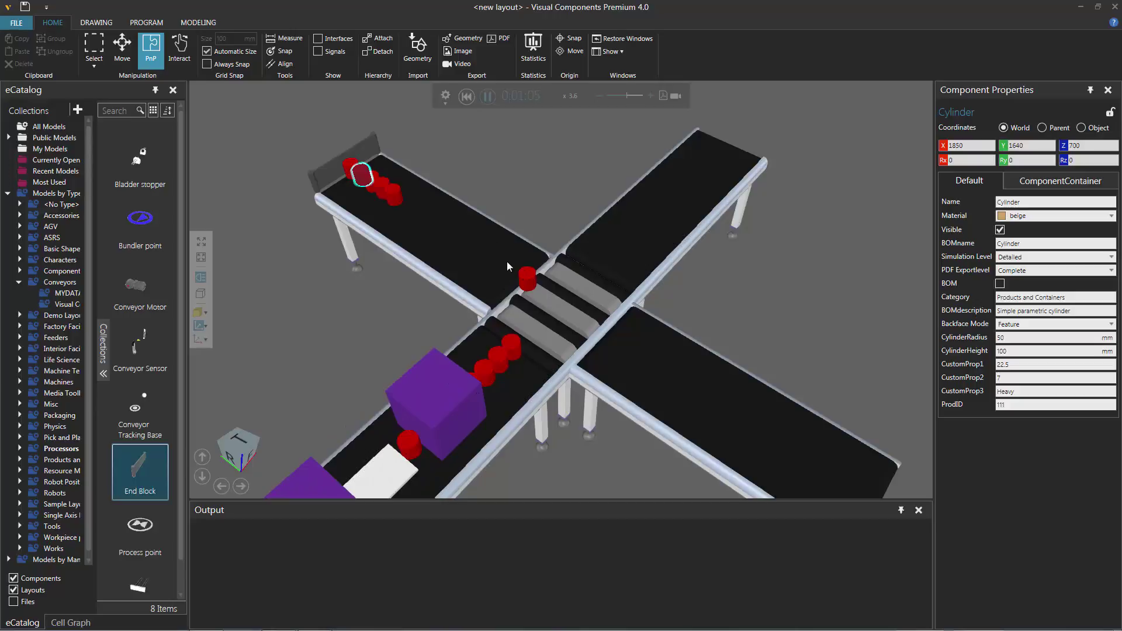
left_click(466, 97)
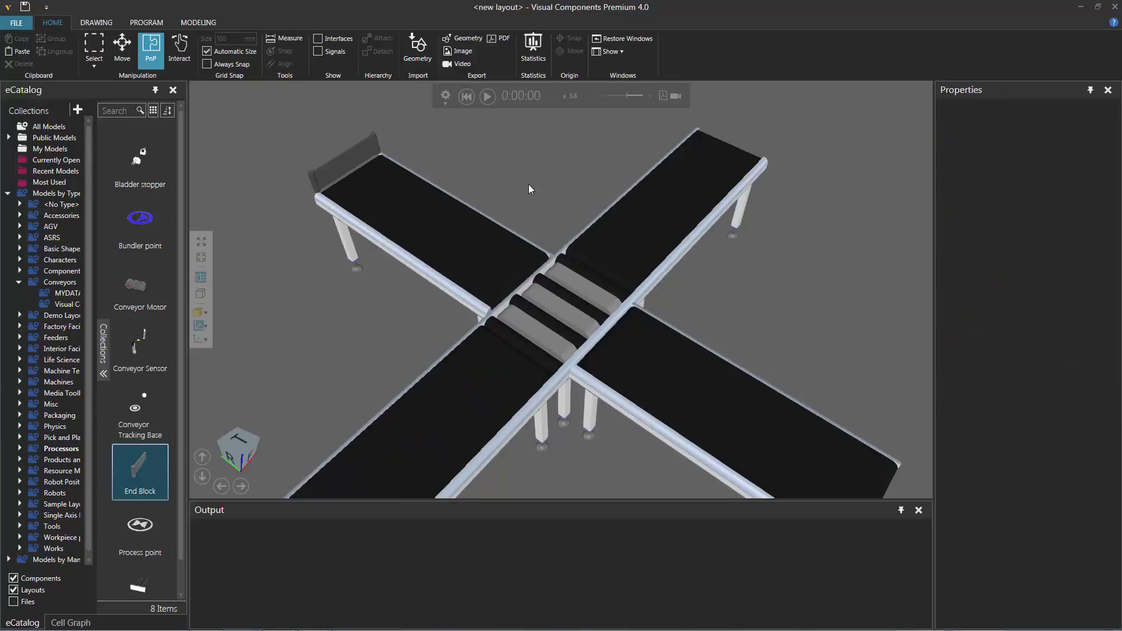
Step: Change the ProdID 111 entry in the crossing conveyor's String table rule from Left to Capacity rule
left_click(556, 309)
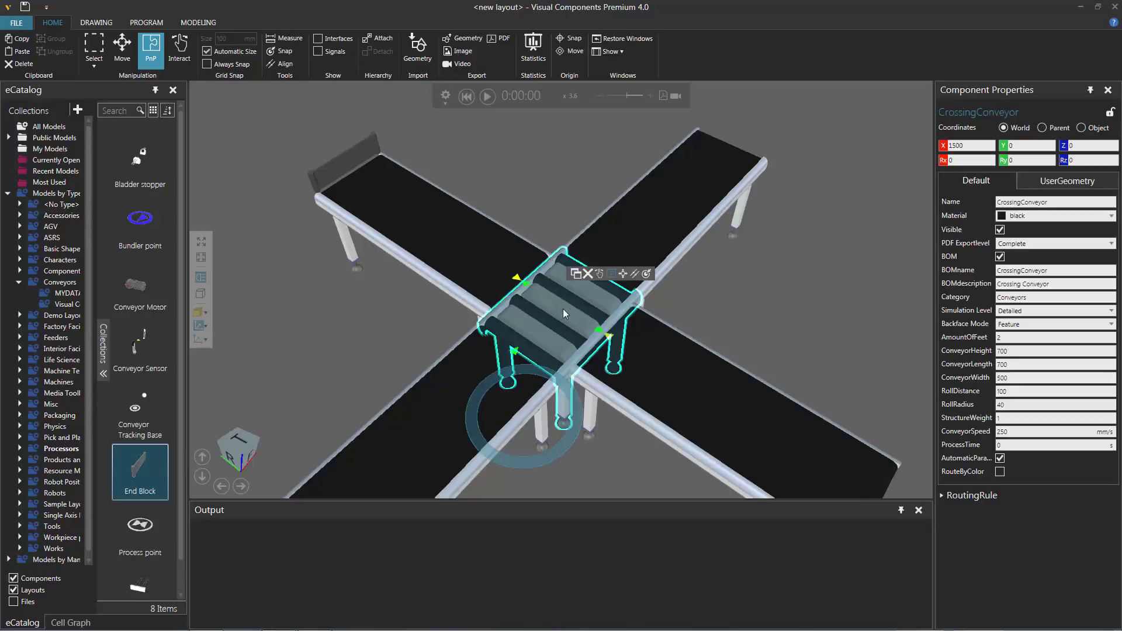
left_click(941, 494)
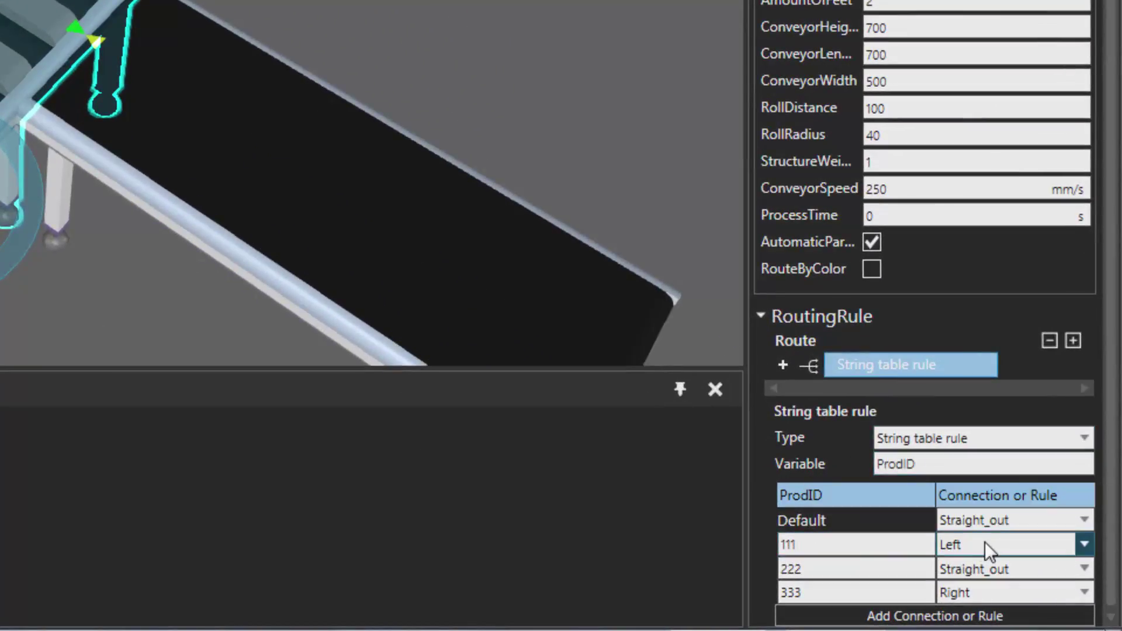
left_click(984, 542)
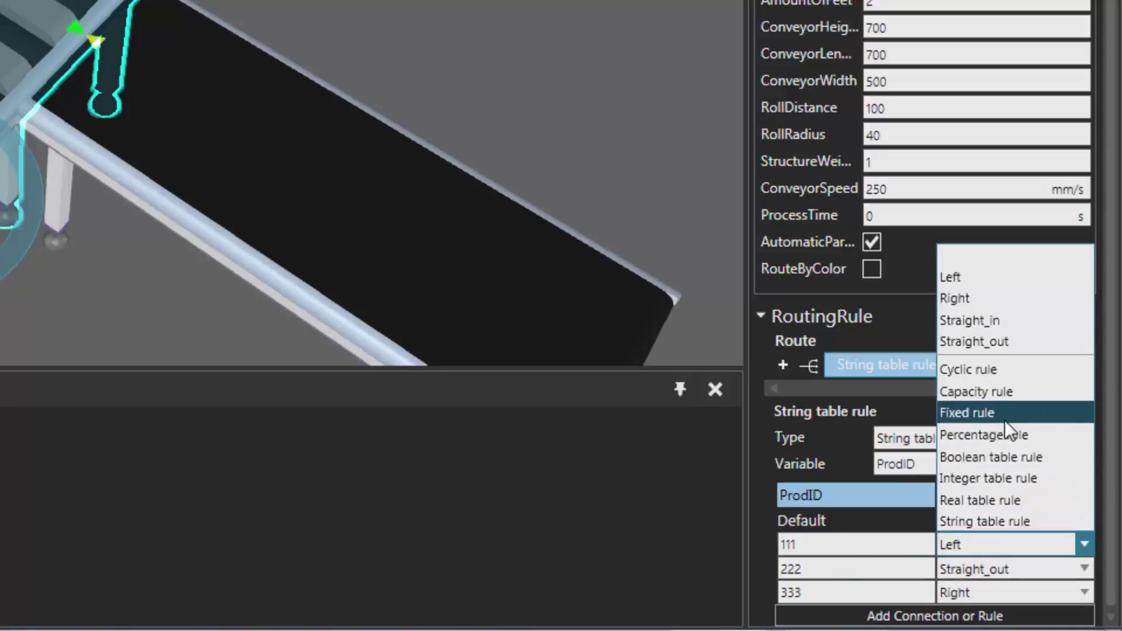
left_click(1005, 391)
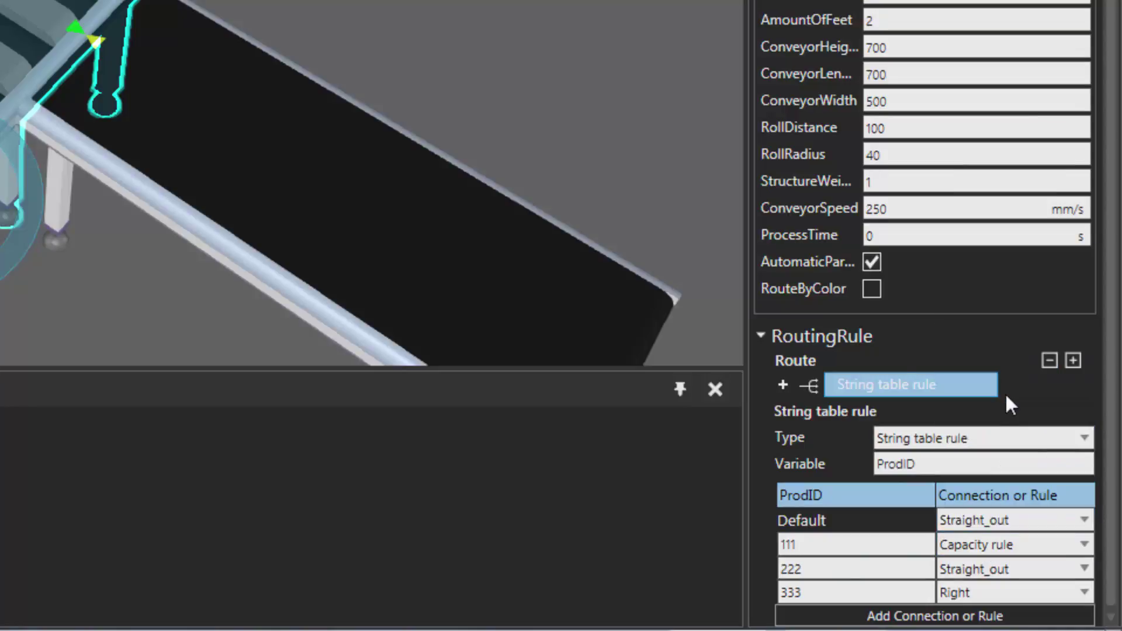
Step: Add Left as the first and Right as the second connection in the nested Capacity rule for ProdID 111
left_click(783, 385)
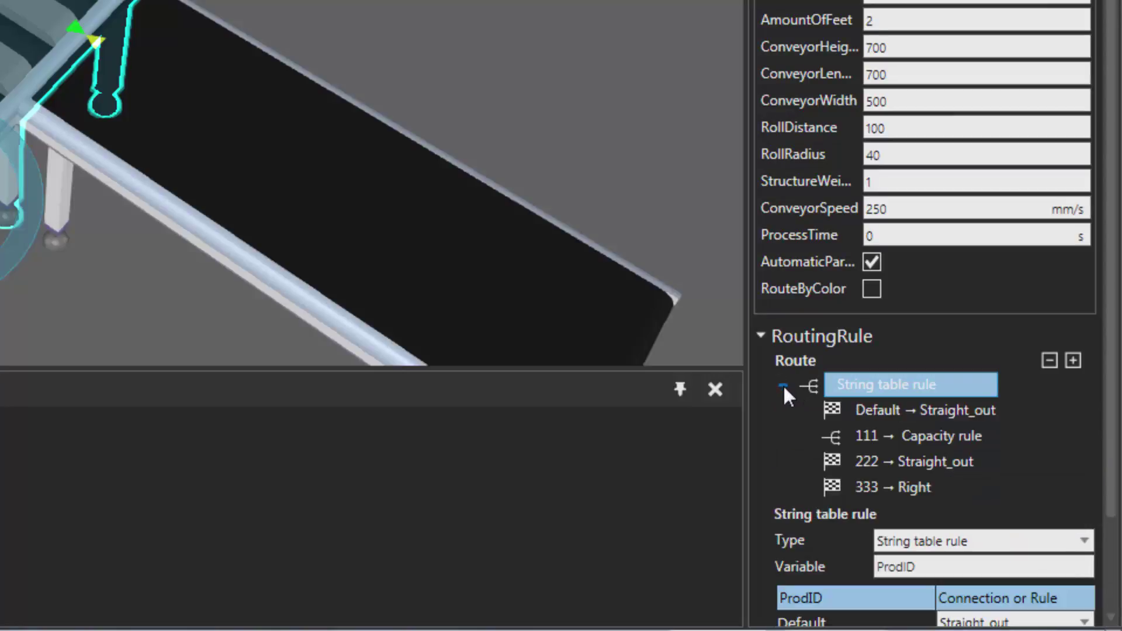
left_click(933, 436)
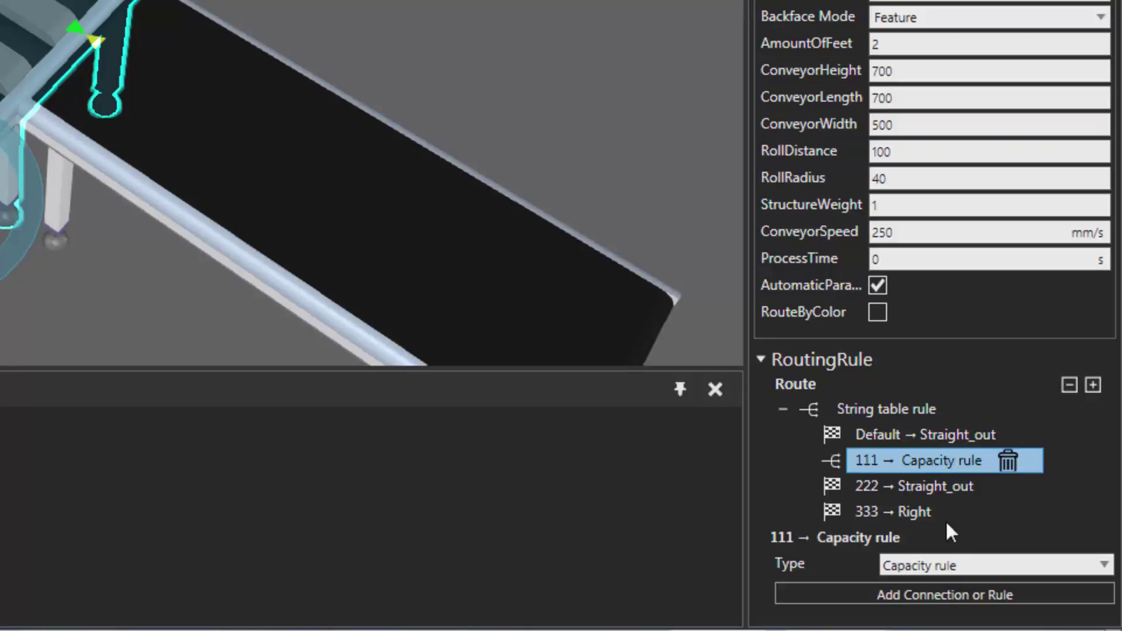
left_click(951, 599)
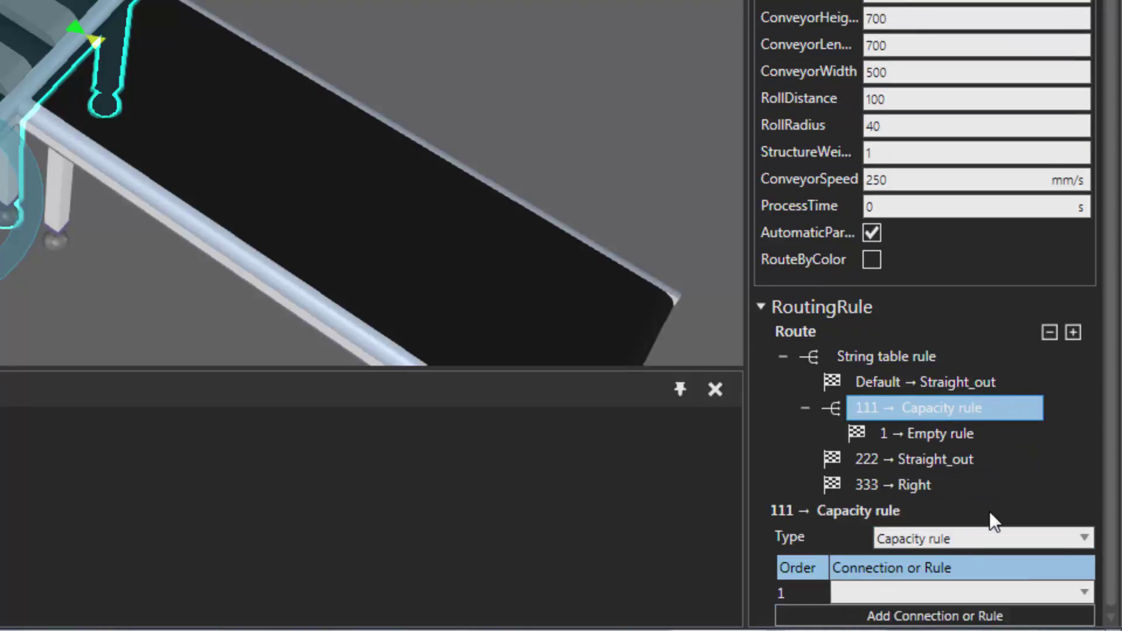
left_click(1005, 594)
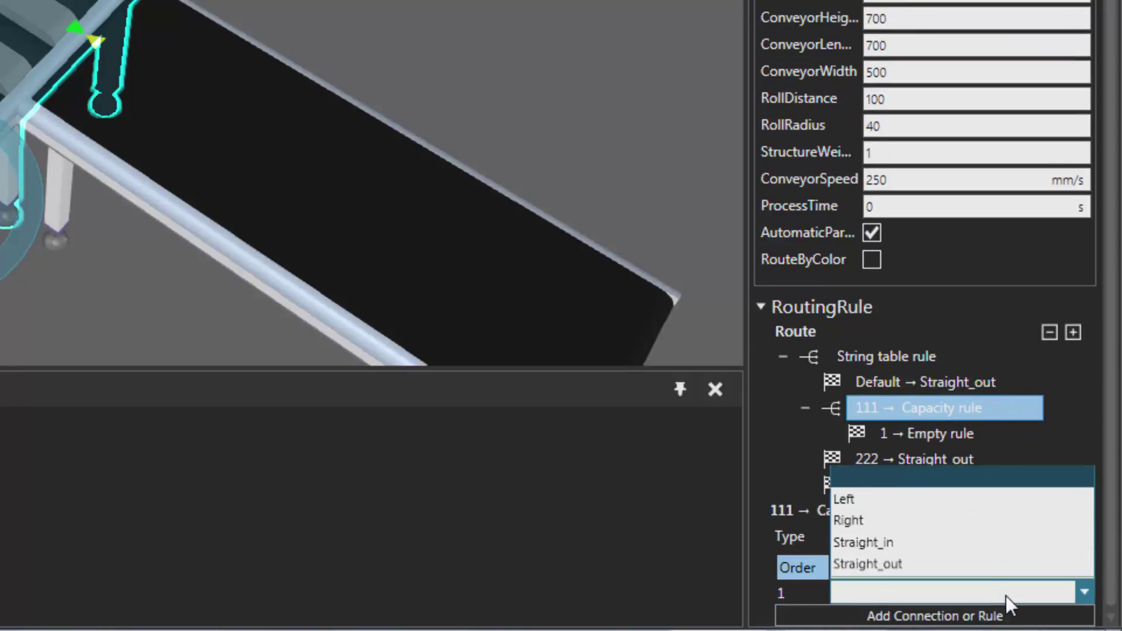
left_click(927, 500)
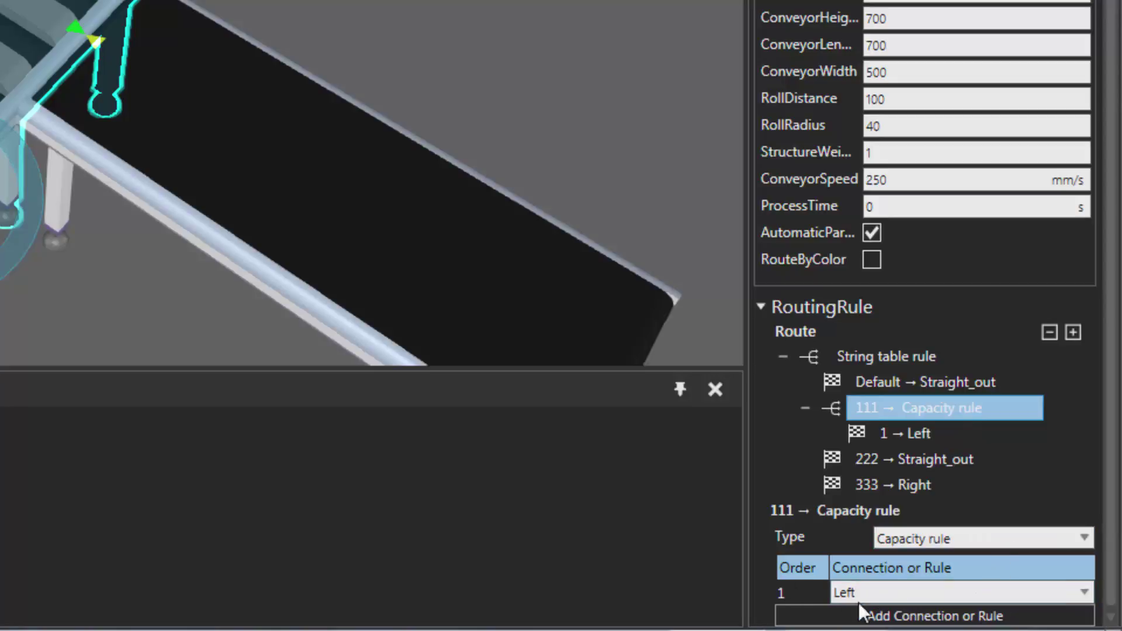
left_click(882, 615)
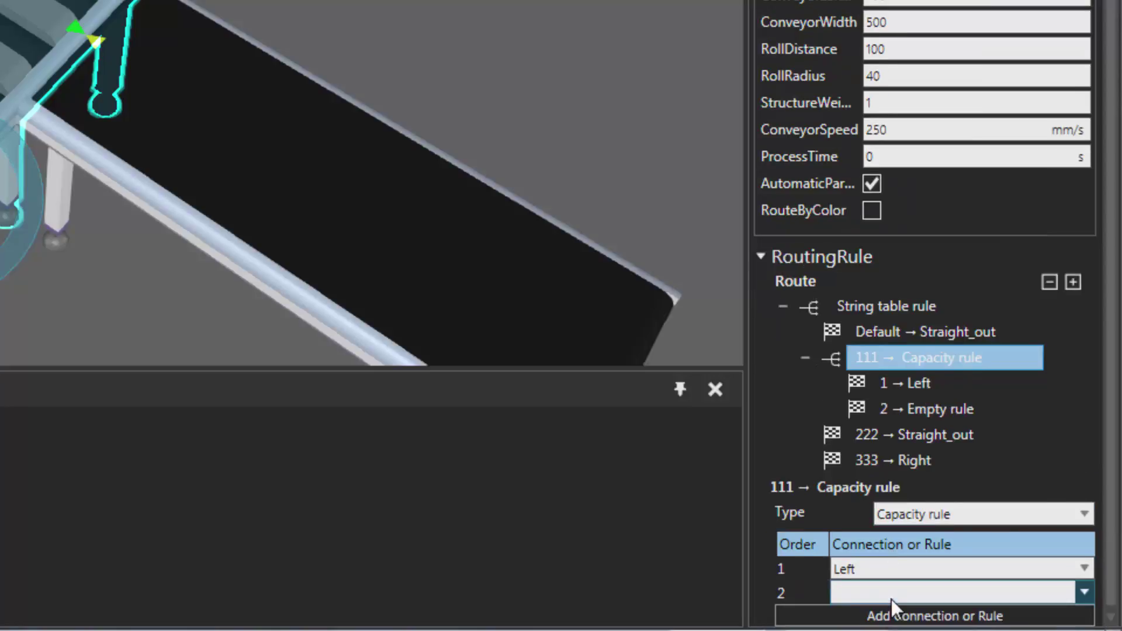
left_click(892, 599)
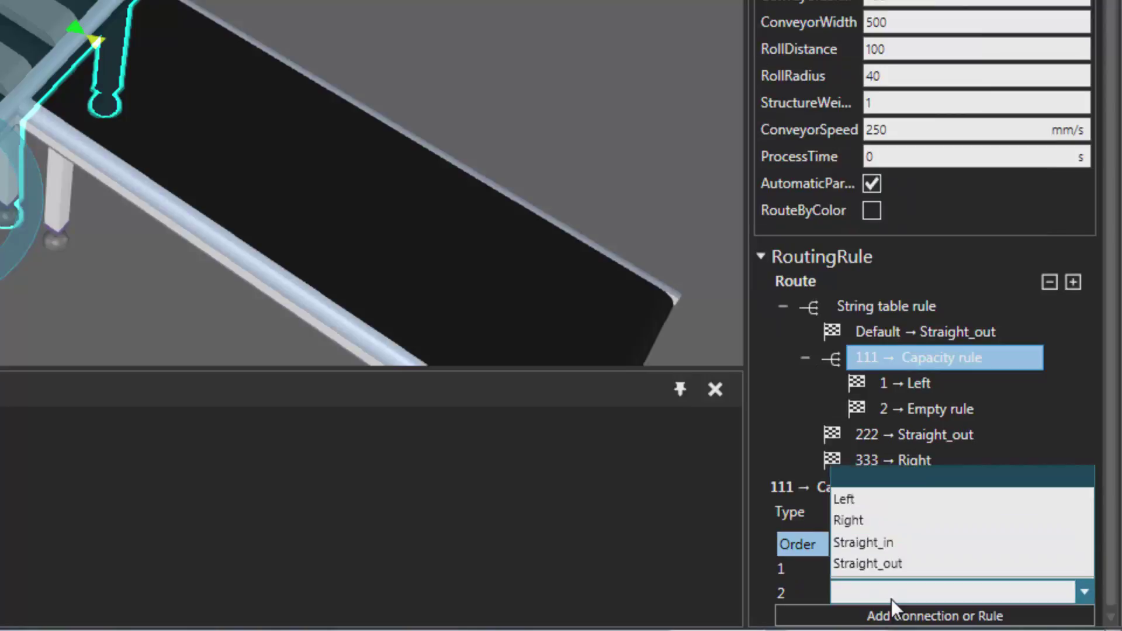
left_click(885, 519)
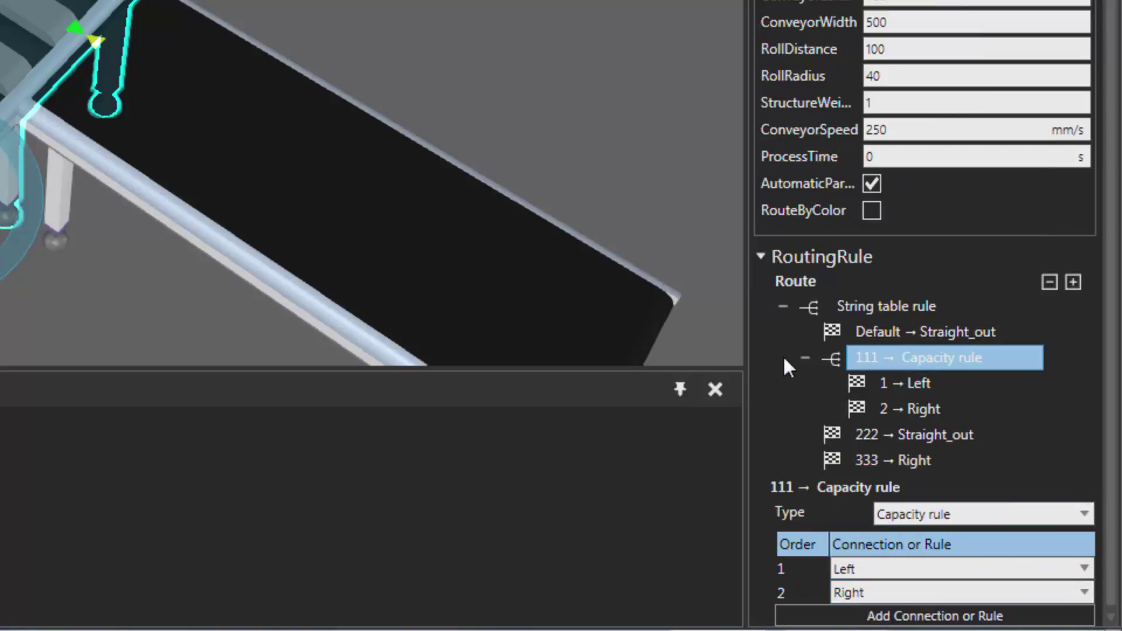
Step: Review the String table rule's variable, its ProdID entries and the connections of the nested Capacity rule
left_click(871, 306)
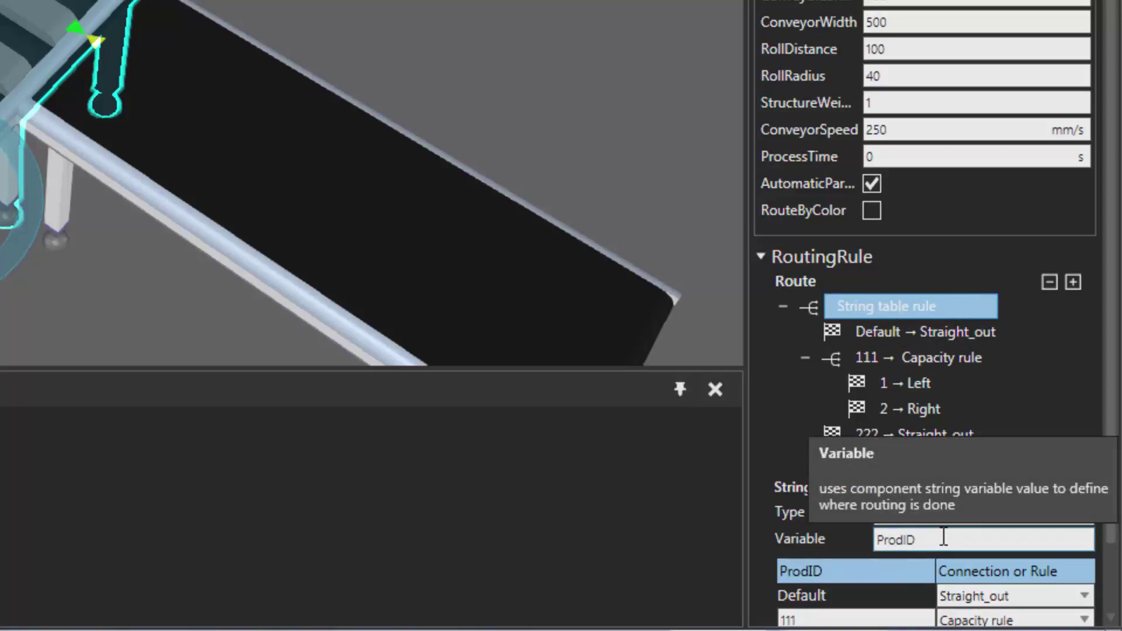
scroll(809, 595, "down", 3)
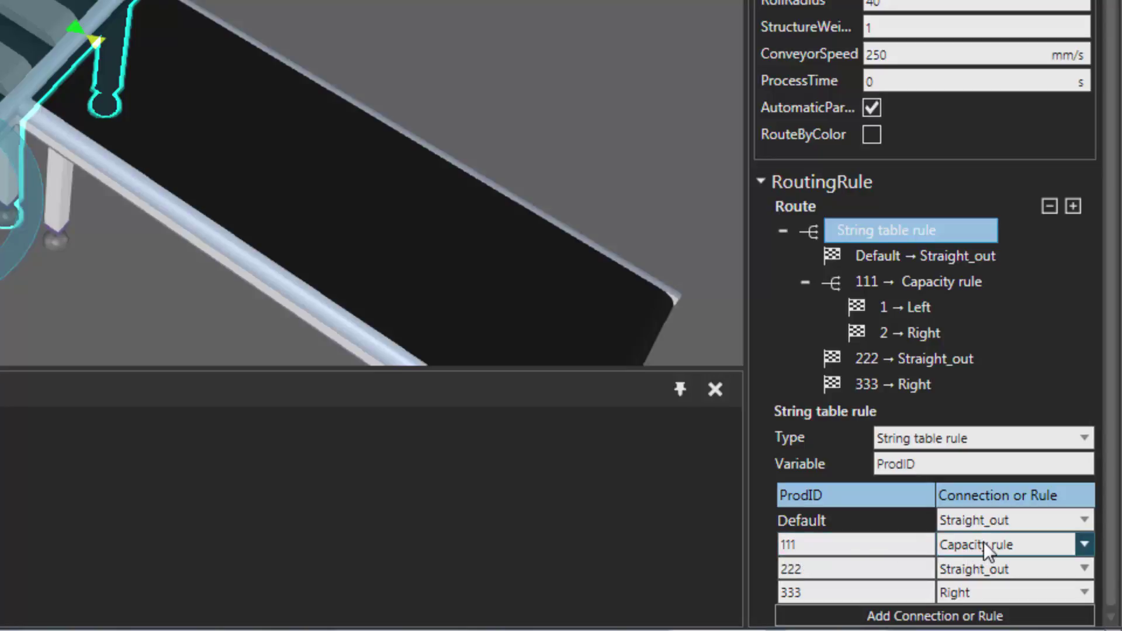
mouse_move(959, 314)
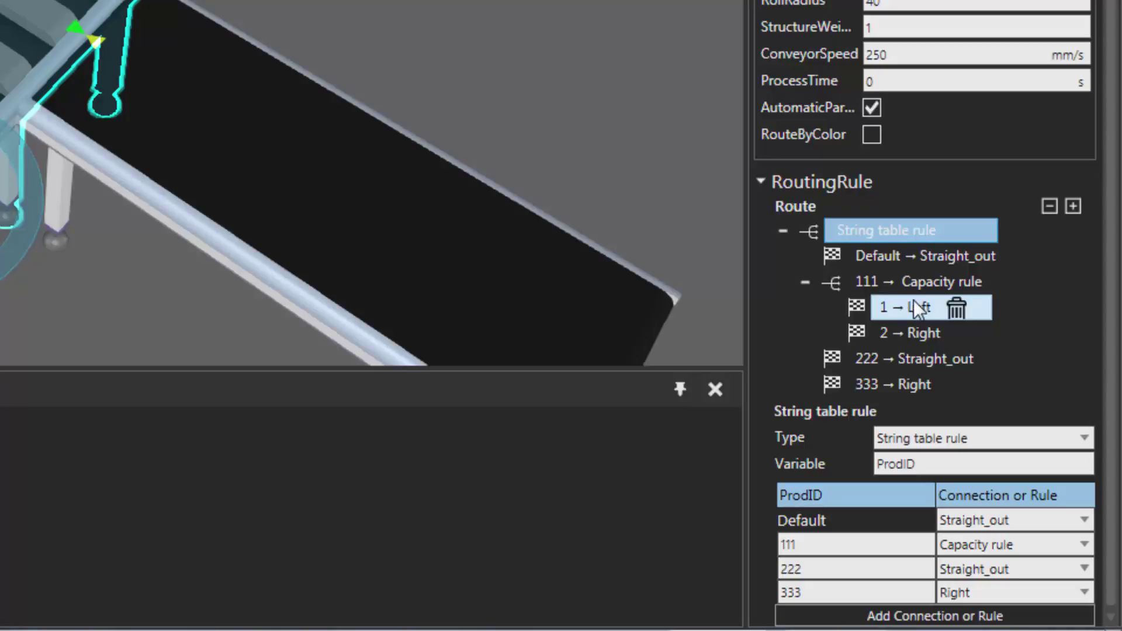
mouse_move(918, 335)
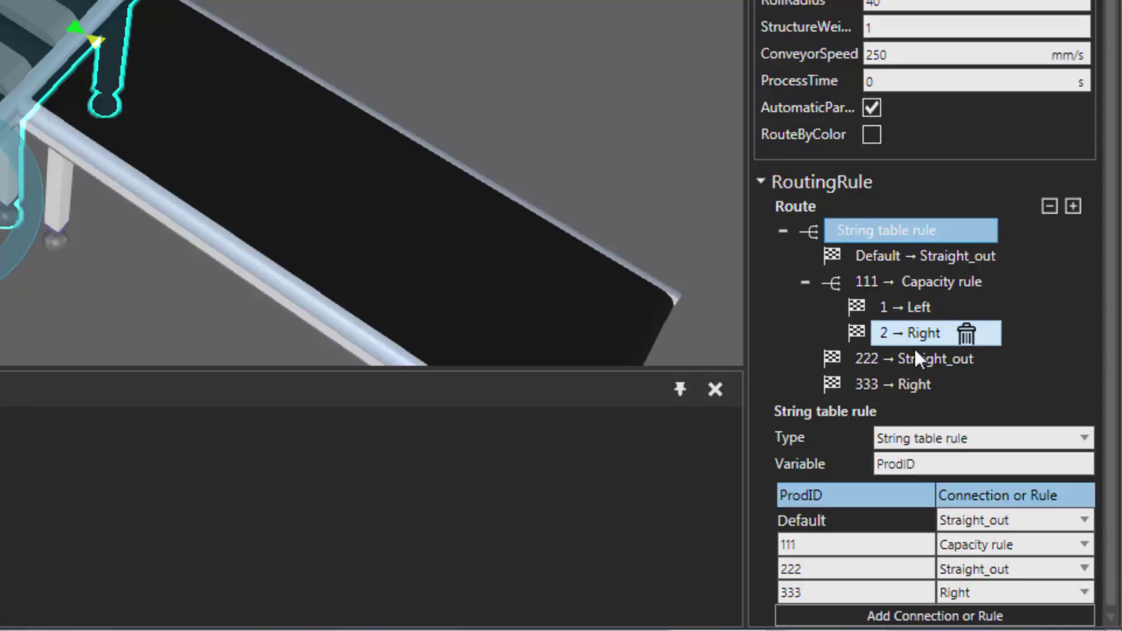
mouse_move(864, 359)
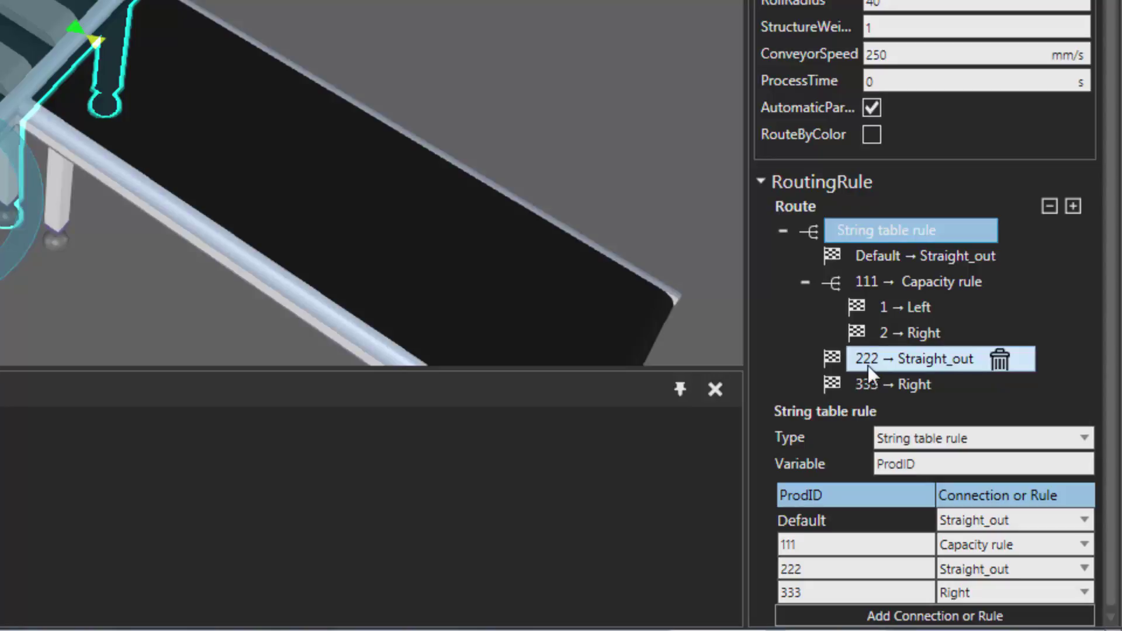
mouse_move(869, 387)
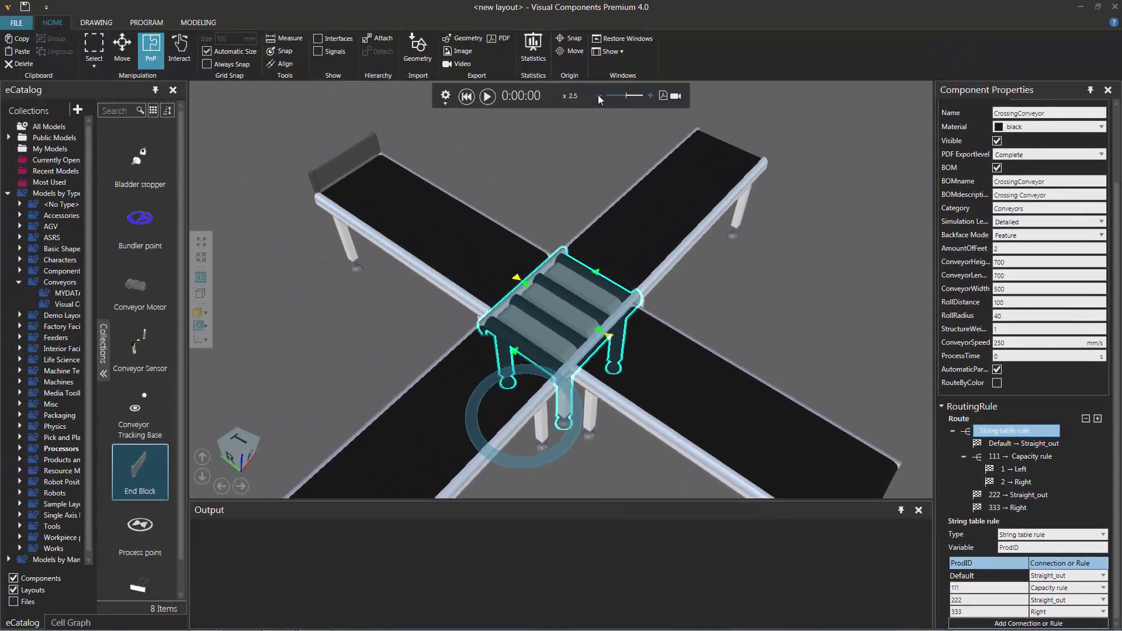
Step: Simulate the nested ProdID routing, inspect a purple cube, a red cylinder and the crossing conveyor's routing rule, and reset the simulation
left_click(488, 101)
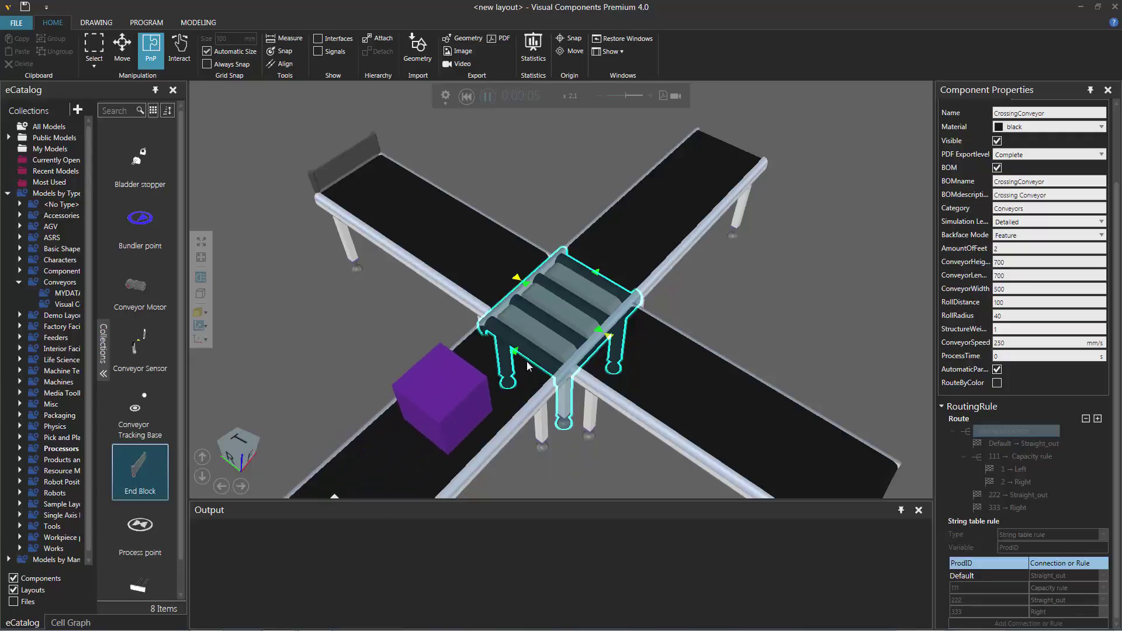
left_click(445, 408)
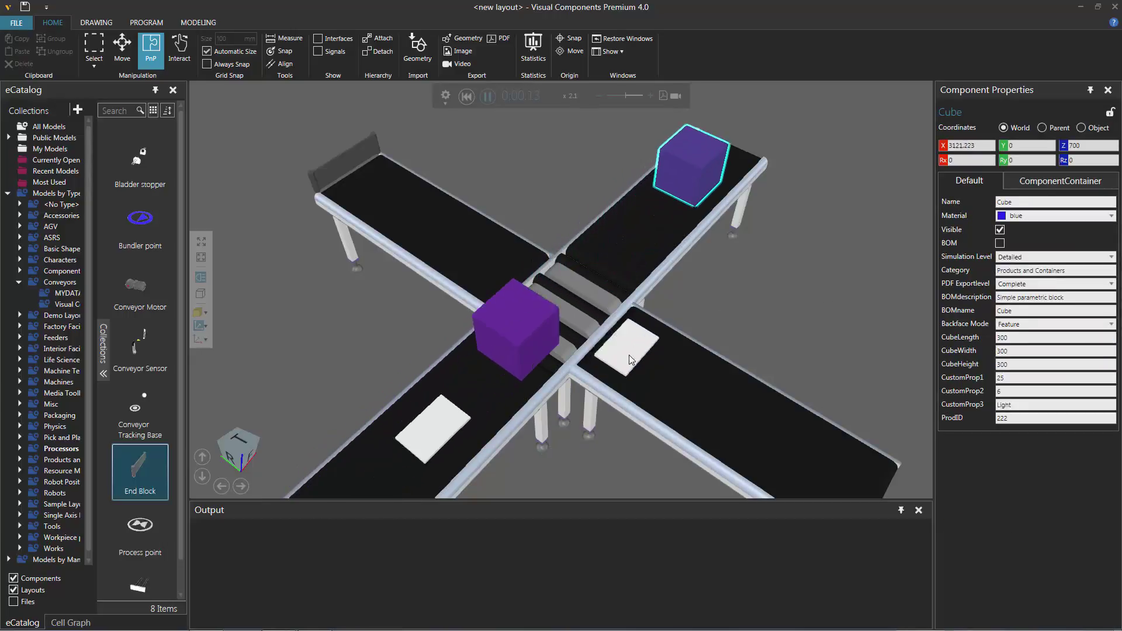
left_click(684, 374)
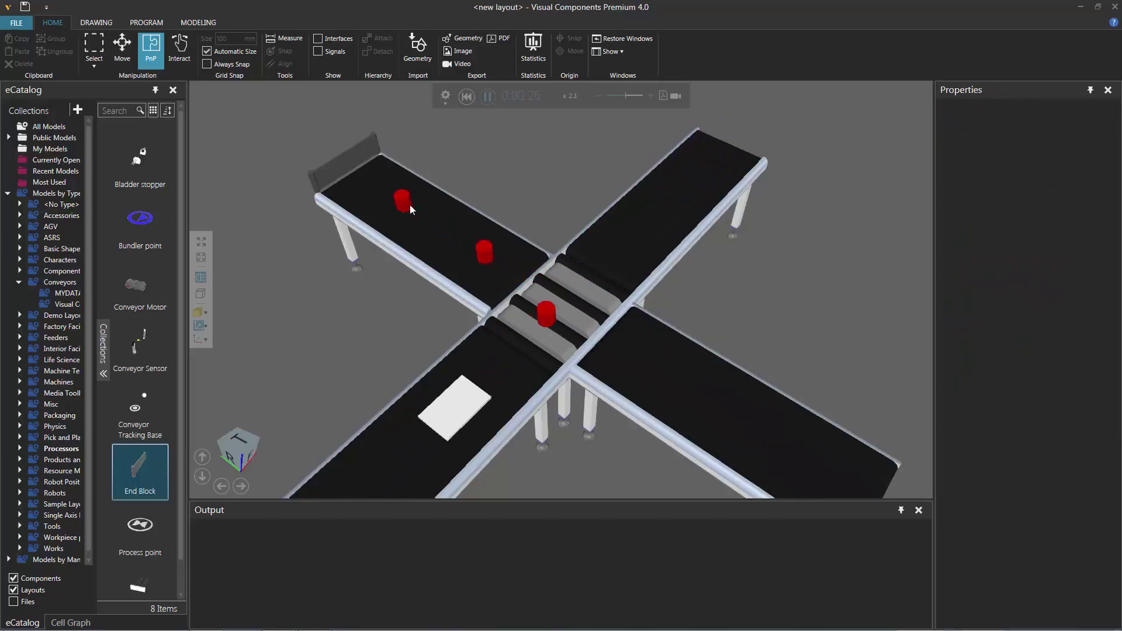
left_click(353, 171)
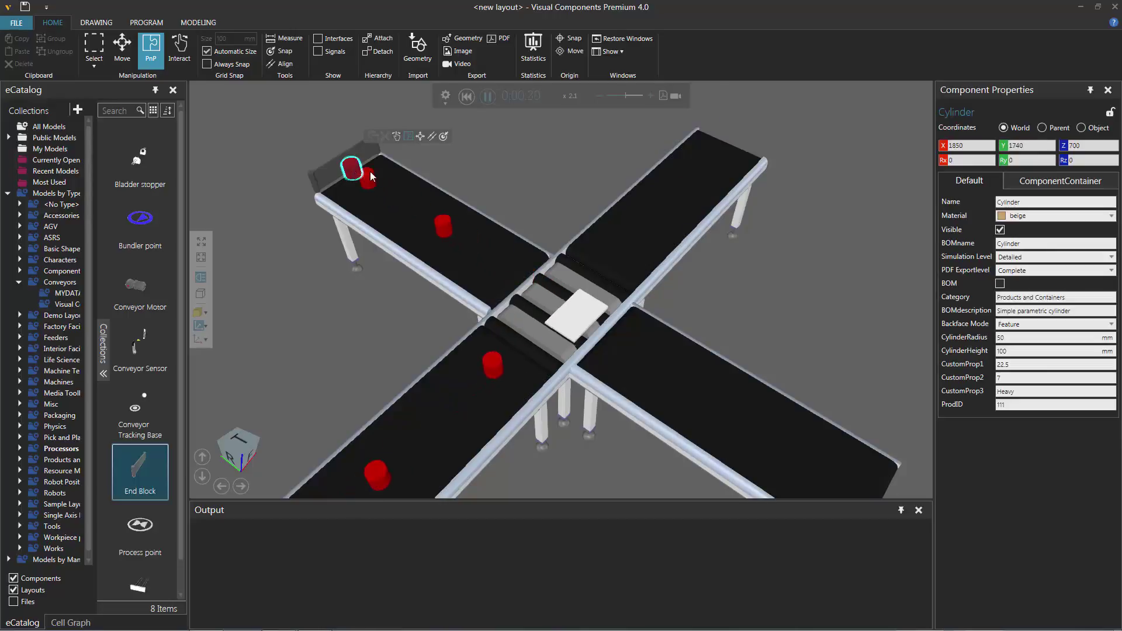
left_click(363, 336)
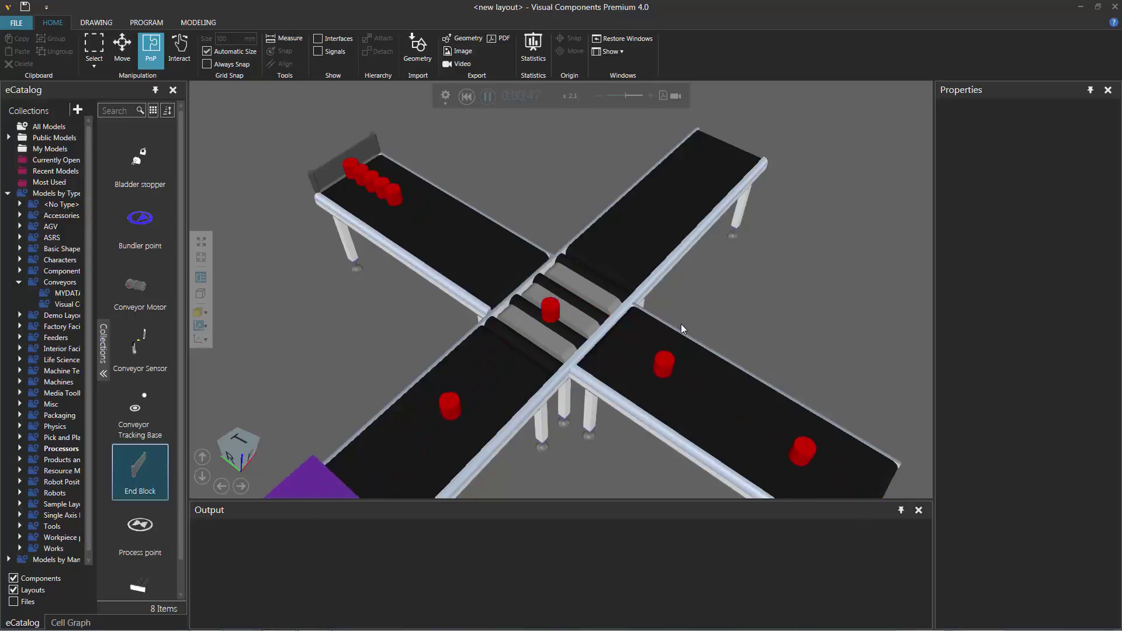
left_click(587, 312)
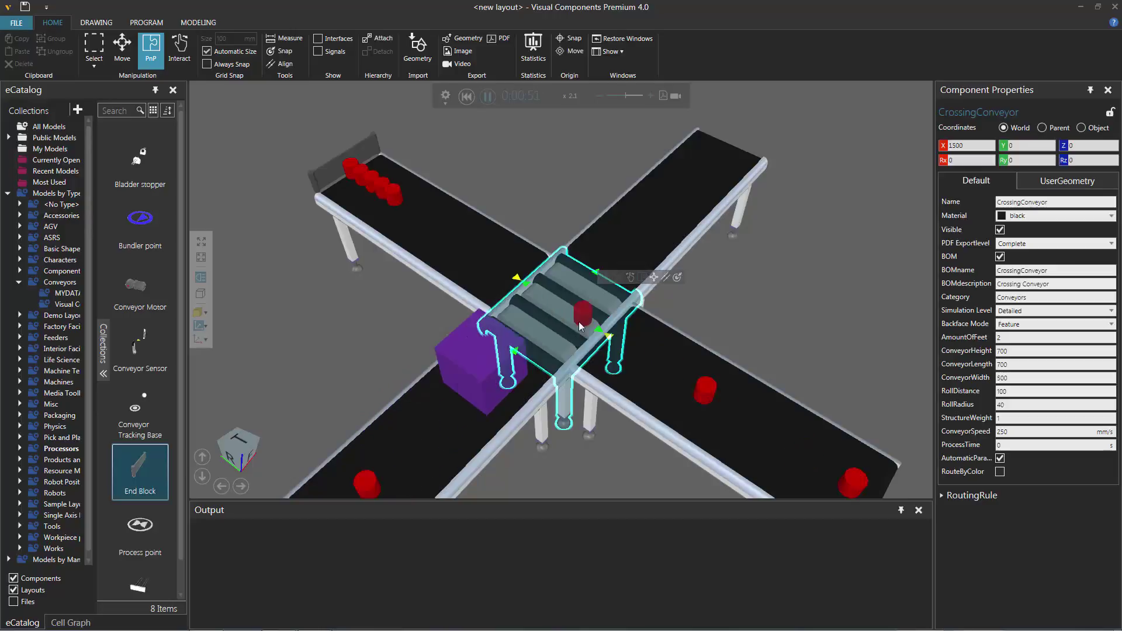
left_click(949, 497)
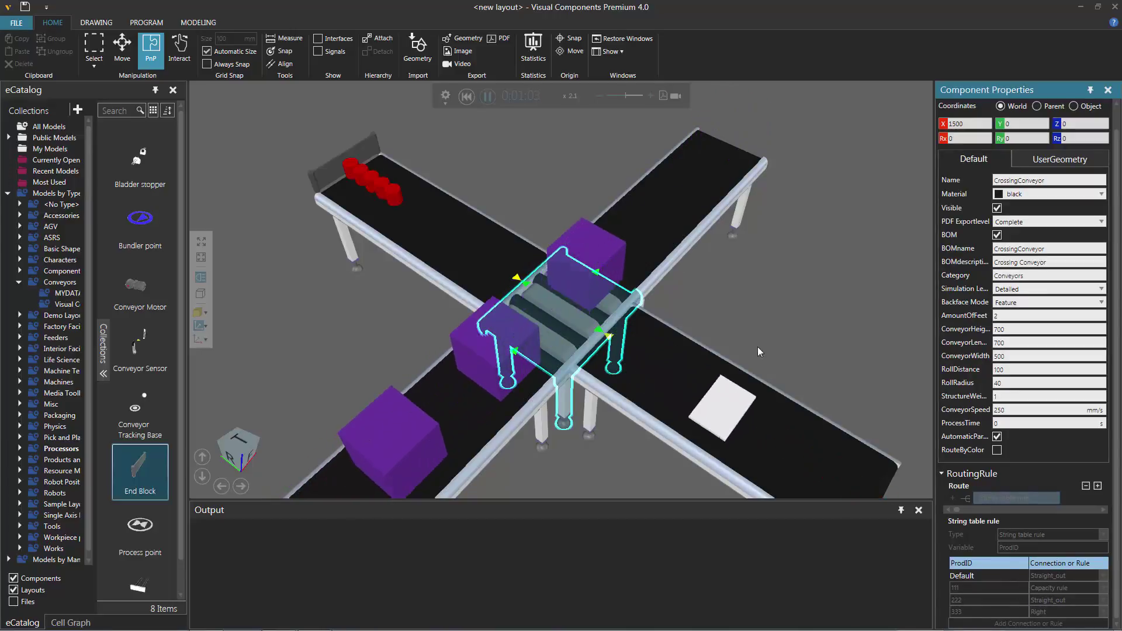
left_click(467, 96)
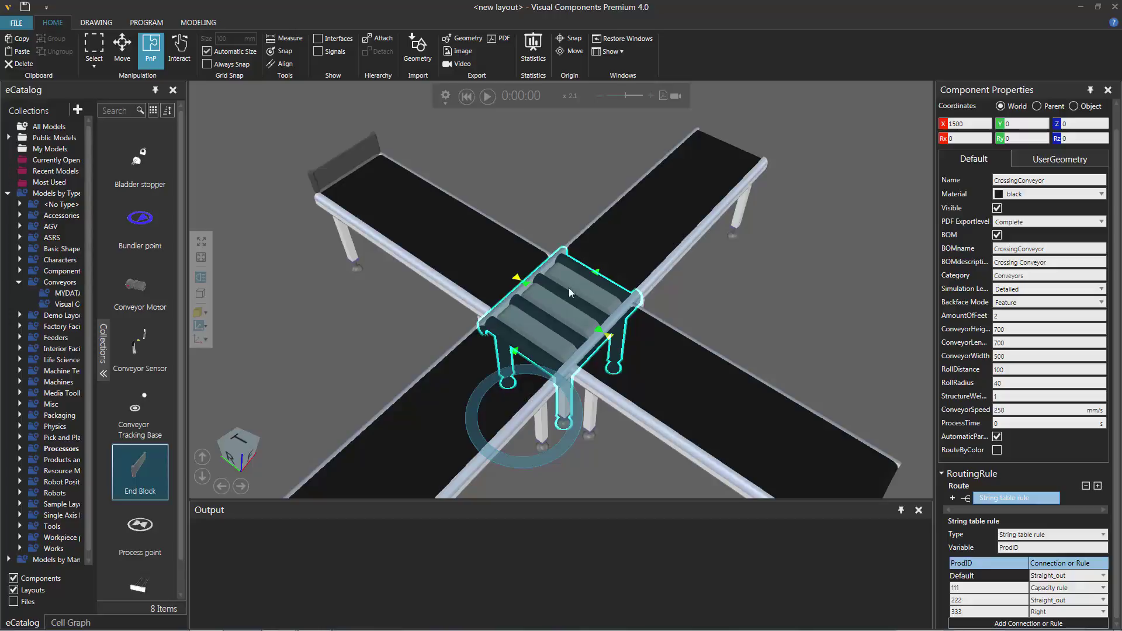
Step: Replace the crossing conveyor's String table rule with a direct Left route, test it in simulation and reset
left_click(954, 497)
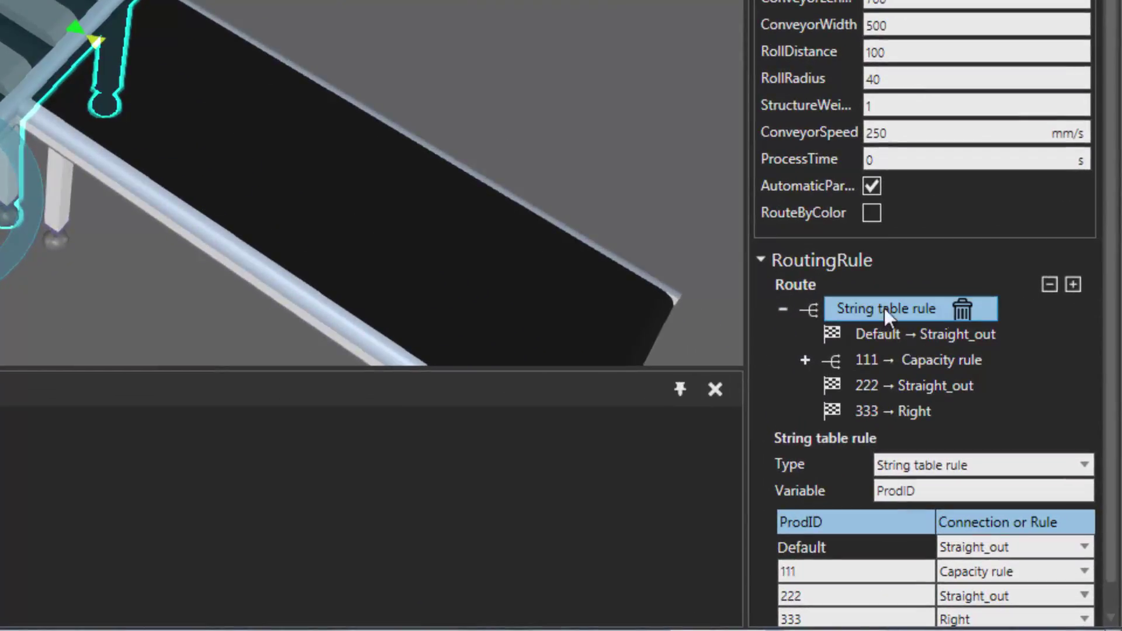
left_click(961, 311)
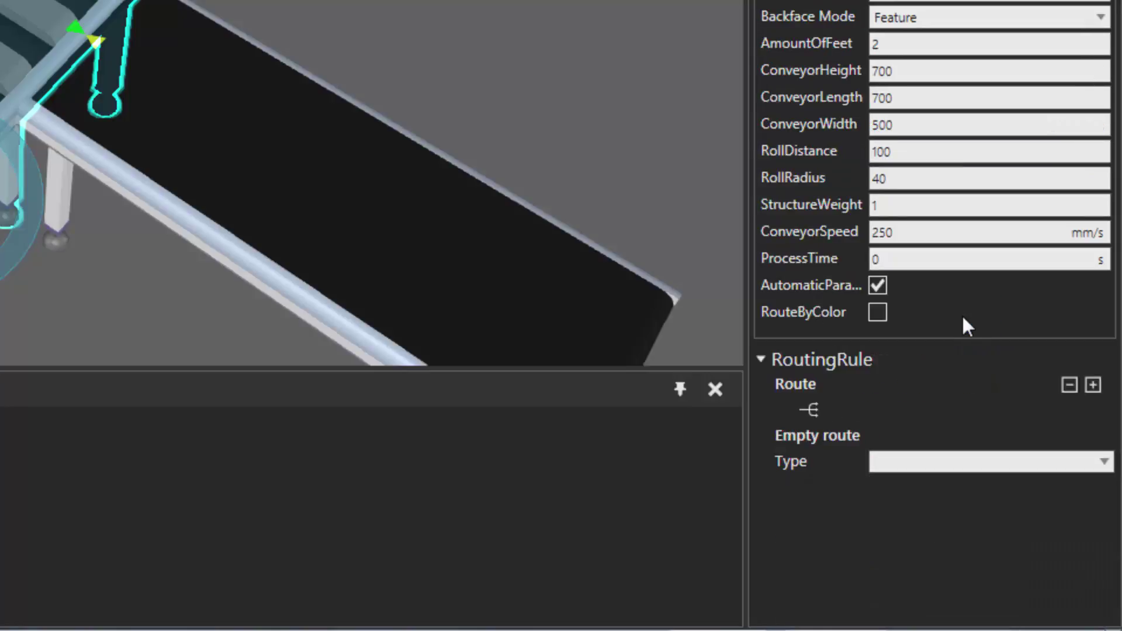
left_click(938, 468)
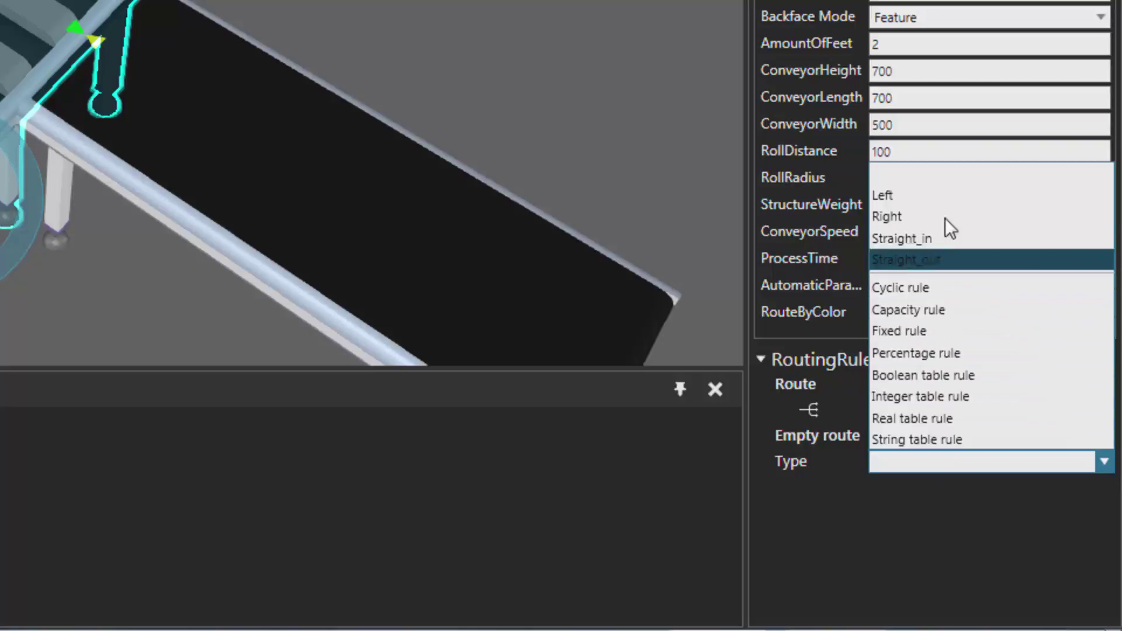
left_click(948, 192)
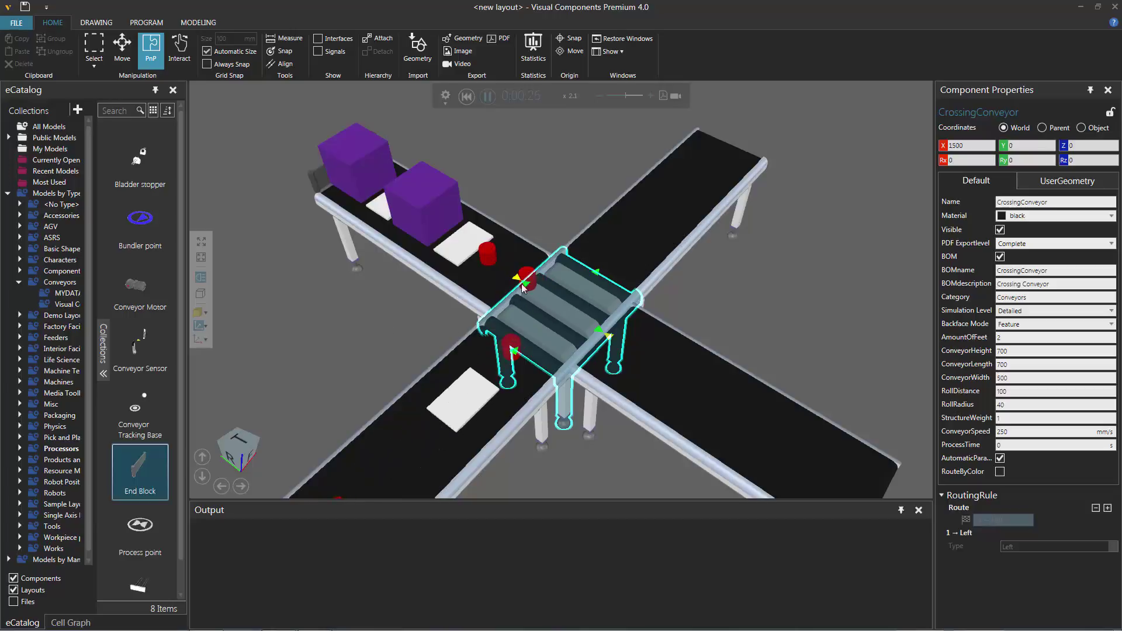
left_click(466, 96)
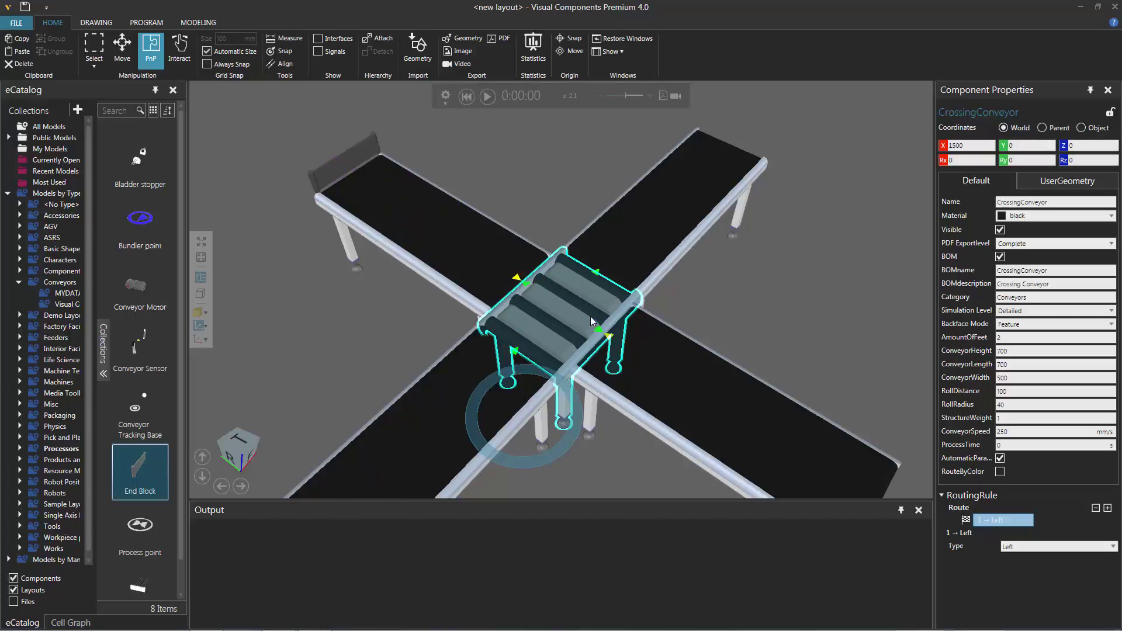
Step: Change the crossing conveyor's direct route from Left to Straight_out, accepting removal of the existing rule
left_click(1039, 548)
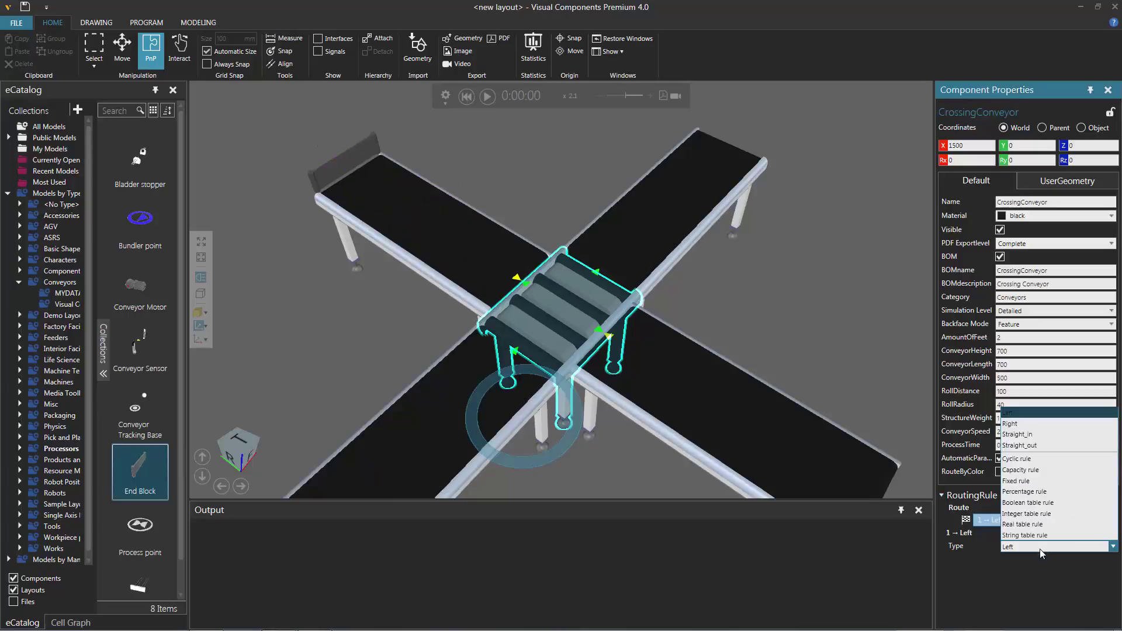
left_click(1043, 446)
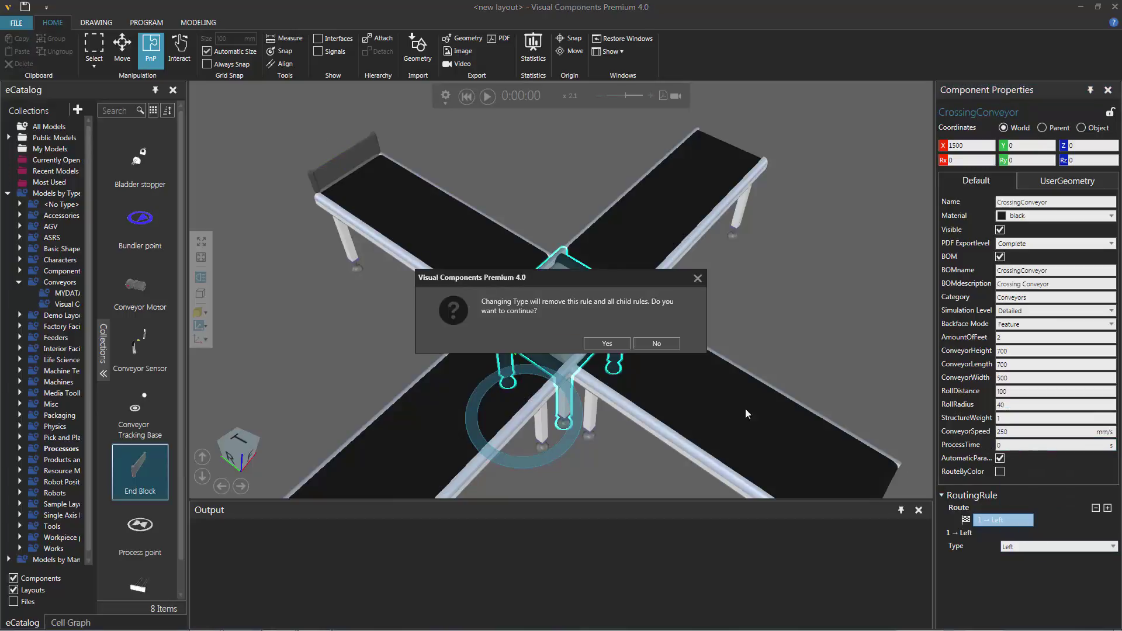
left_click(611, 343)
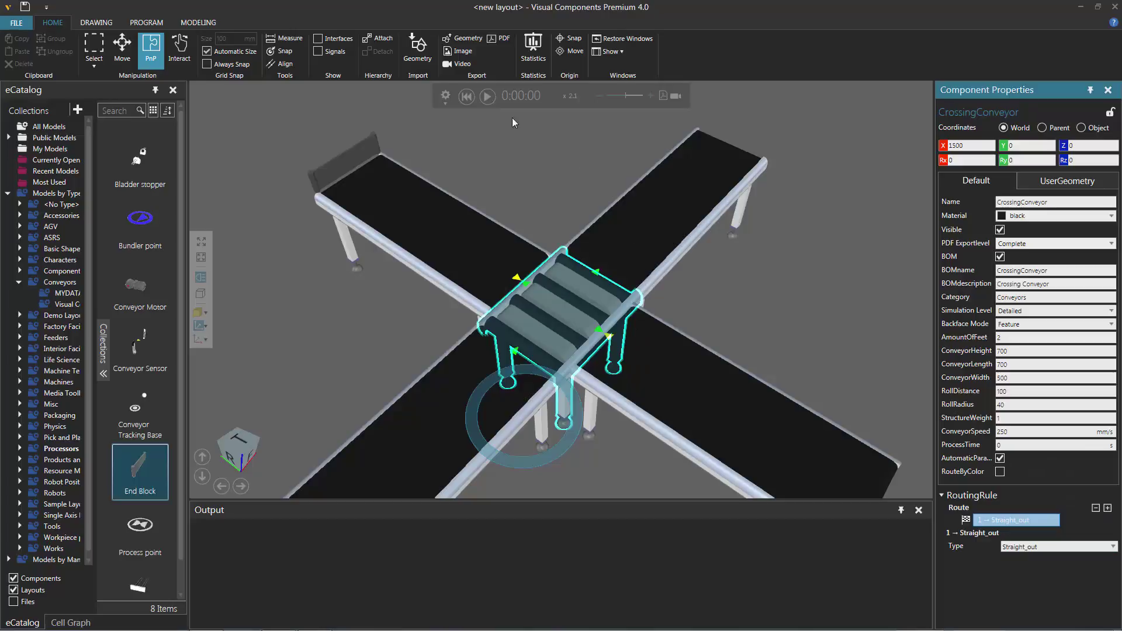
Step: Run the simulation to test the Straight_out route, raising the simulation speed to x 3.4
left_click(487, 96)
left_click(651, 94)
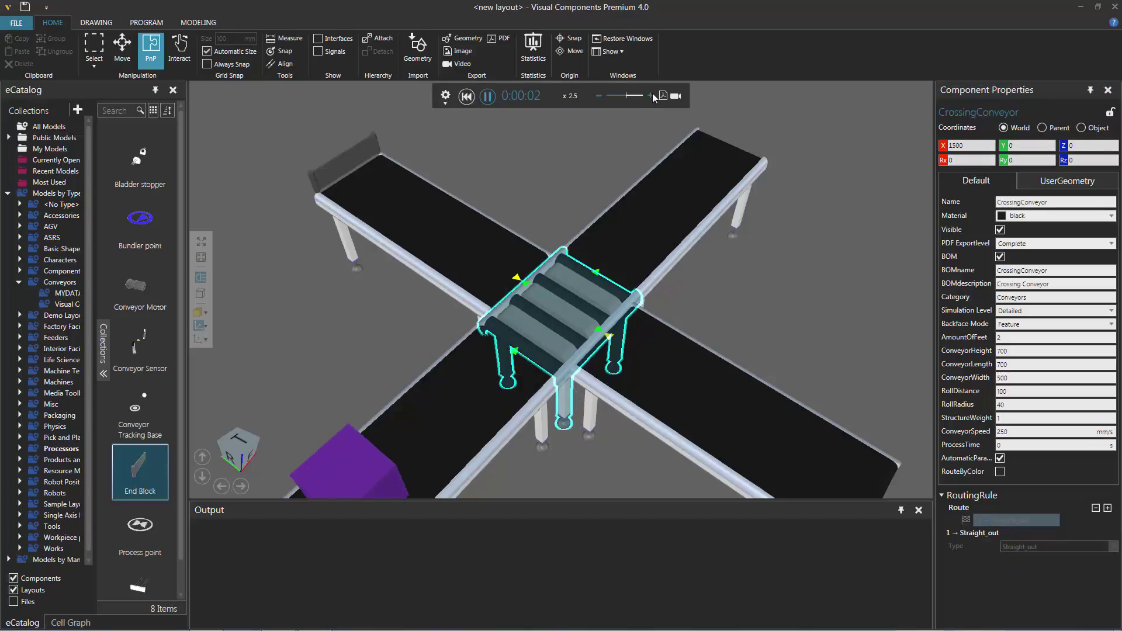
left_click(652, 94)
left_click(652, 95)
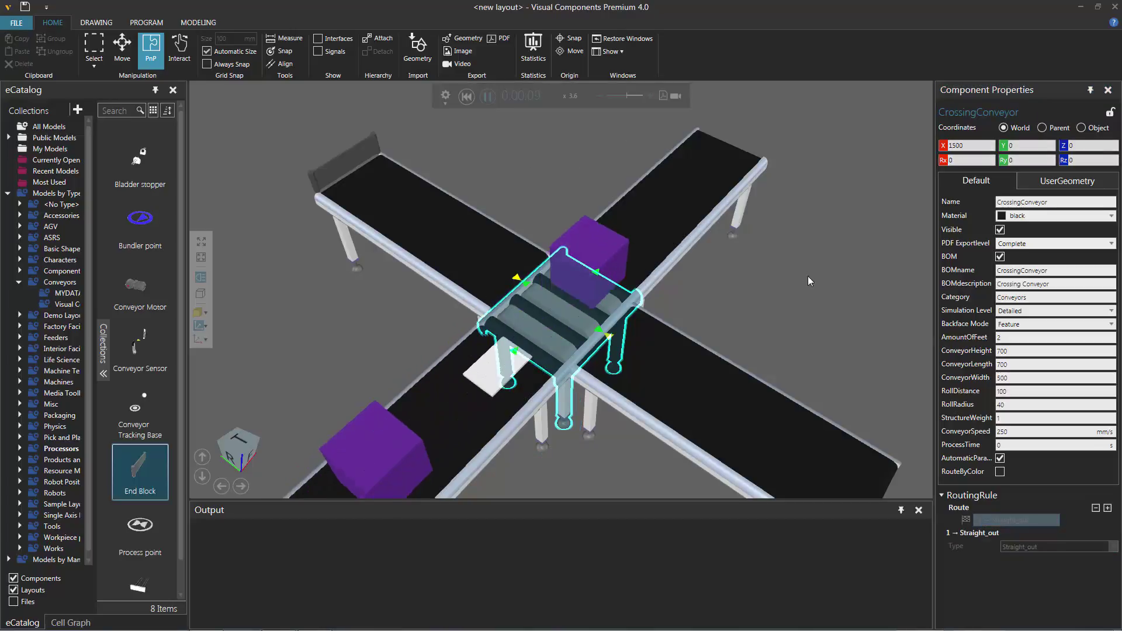